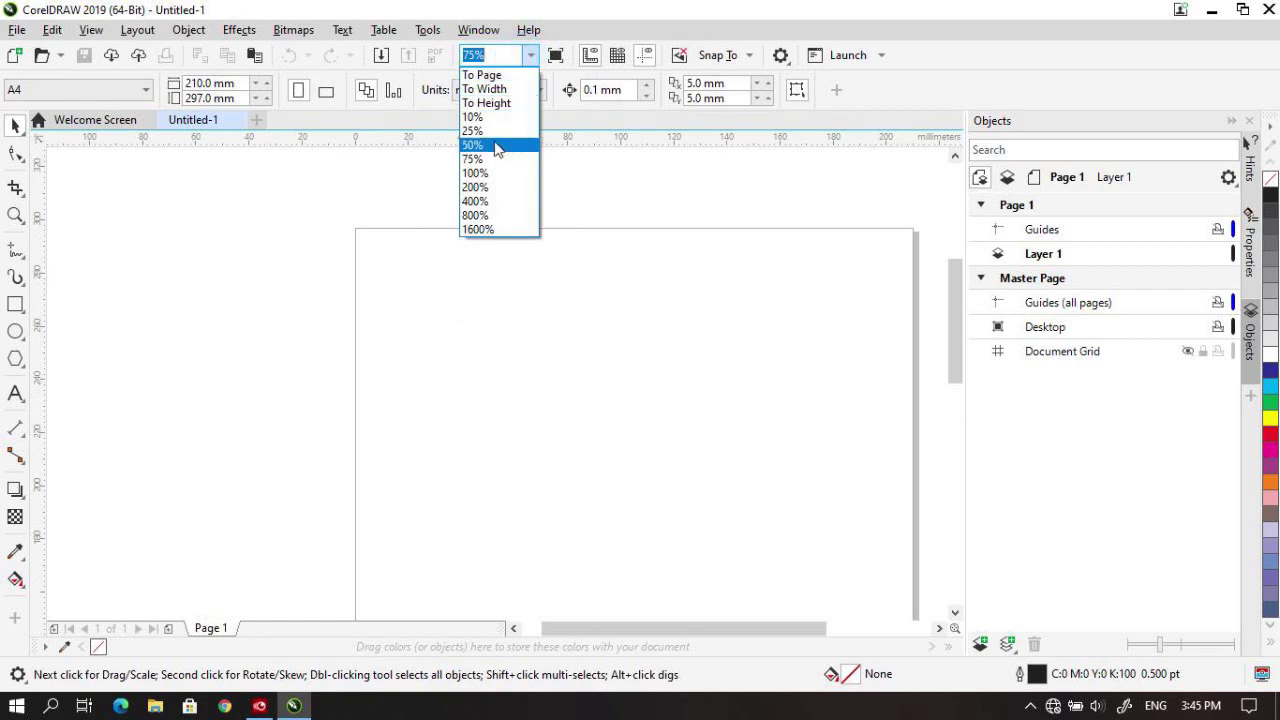
# Set the view to 100% and place a vertical guideline on the page at about 104.754 mm
pyautogui.click(490, 176)
pyautogui.moveTo(706, 627); pyautogui.dragTo(814, 631)
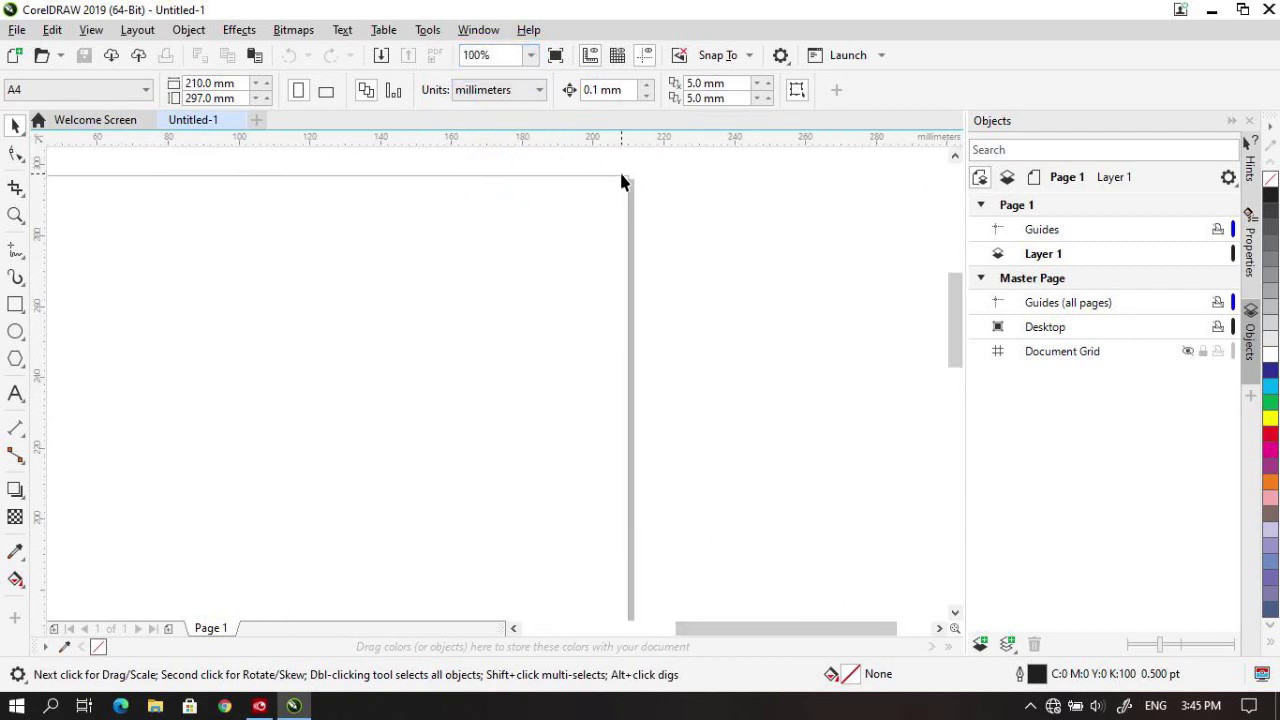
pyautogui.scroll(2, 623, 174)
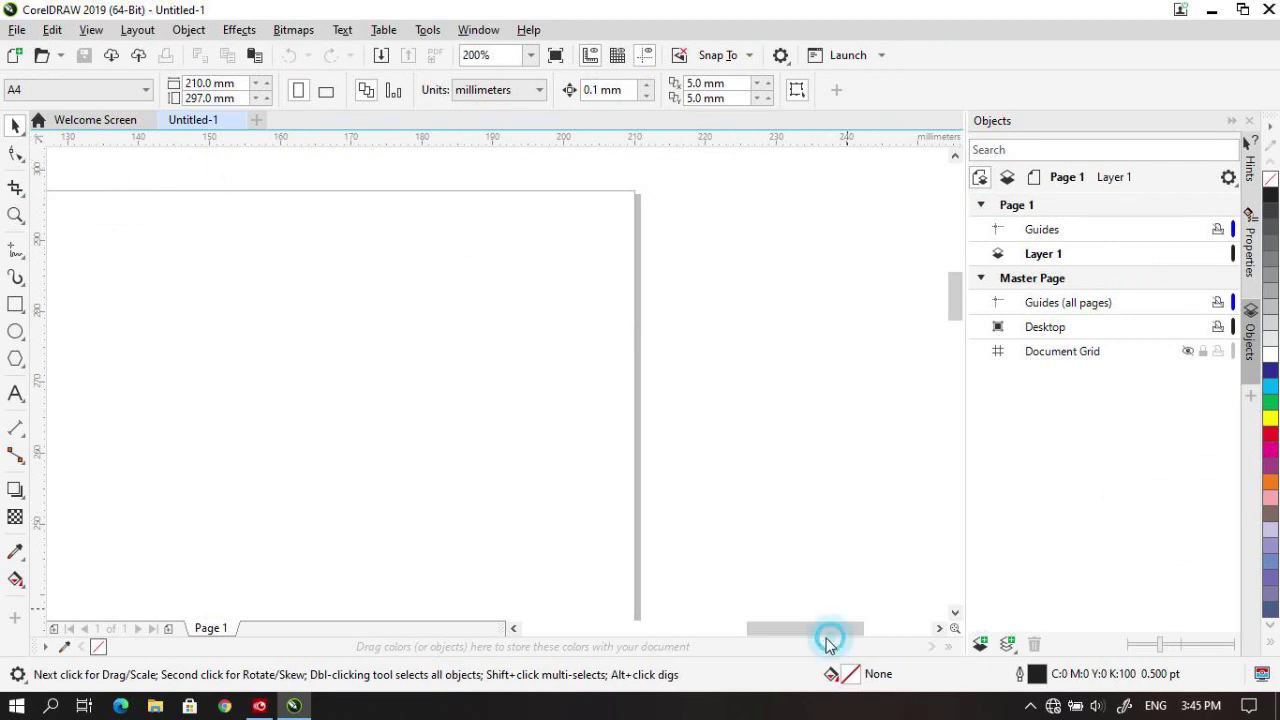
pyautogui.moveTo(812, 637); pyautogui.dragTo(746, 626)
pyautogui.scroll(-4, 706, 494)
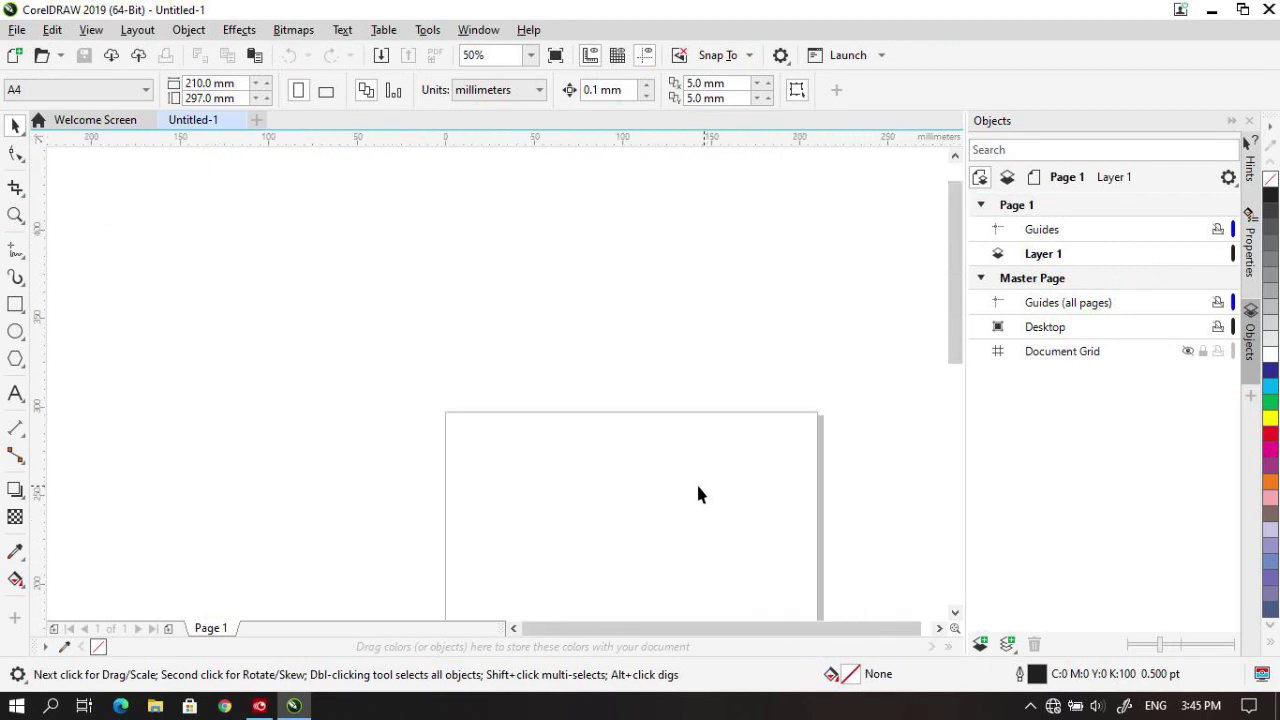
pyautogui.moveTo(40, 371); pyautogui.dragTo(630, 290)
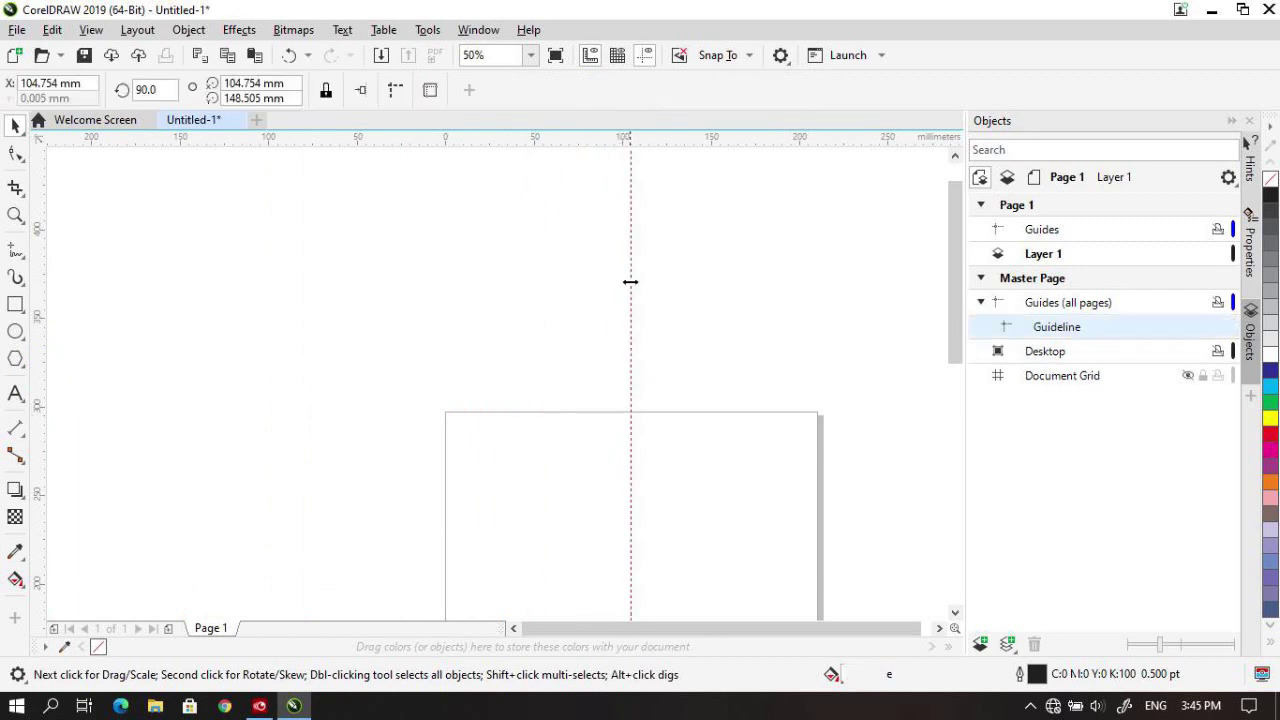
# Move the vertical guideline to 105 mm, the exact centre of the A4 page
pyautogui.scroll(5, 645, 200)
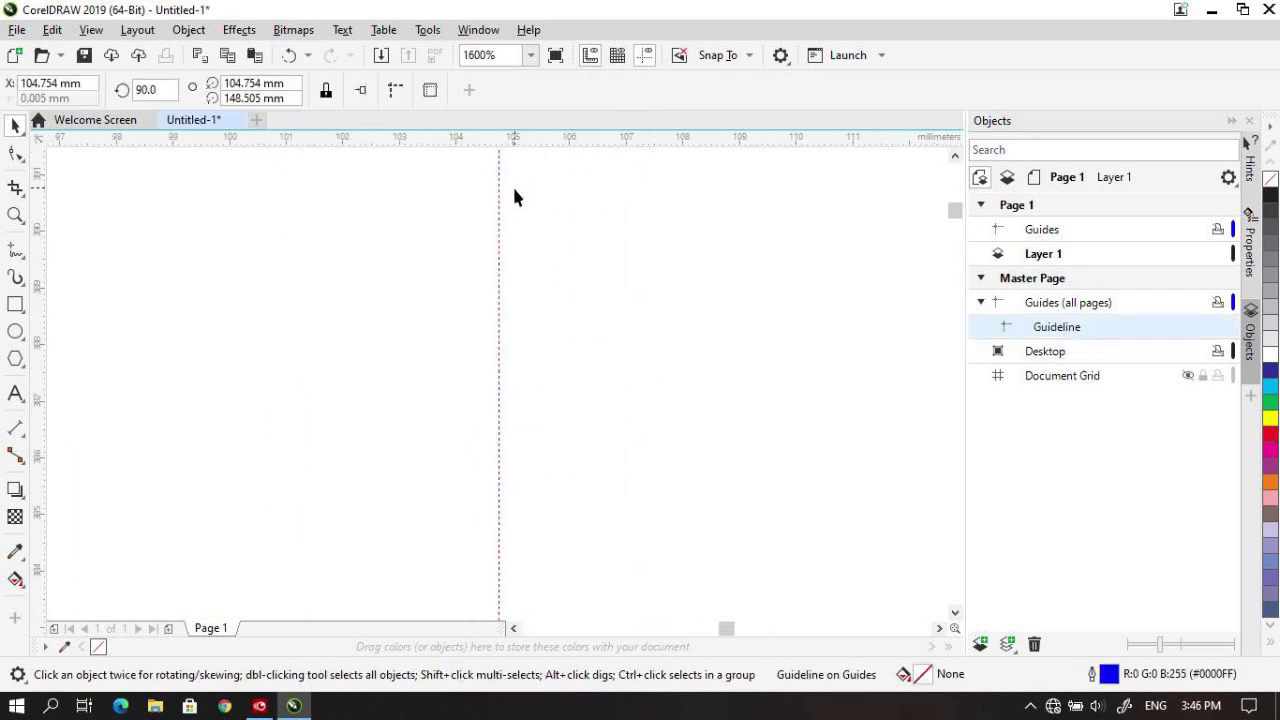
pyautogui.moveTo(501, 182); pyautogui.dragTo(513, 190)
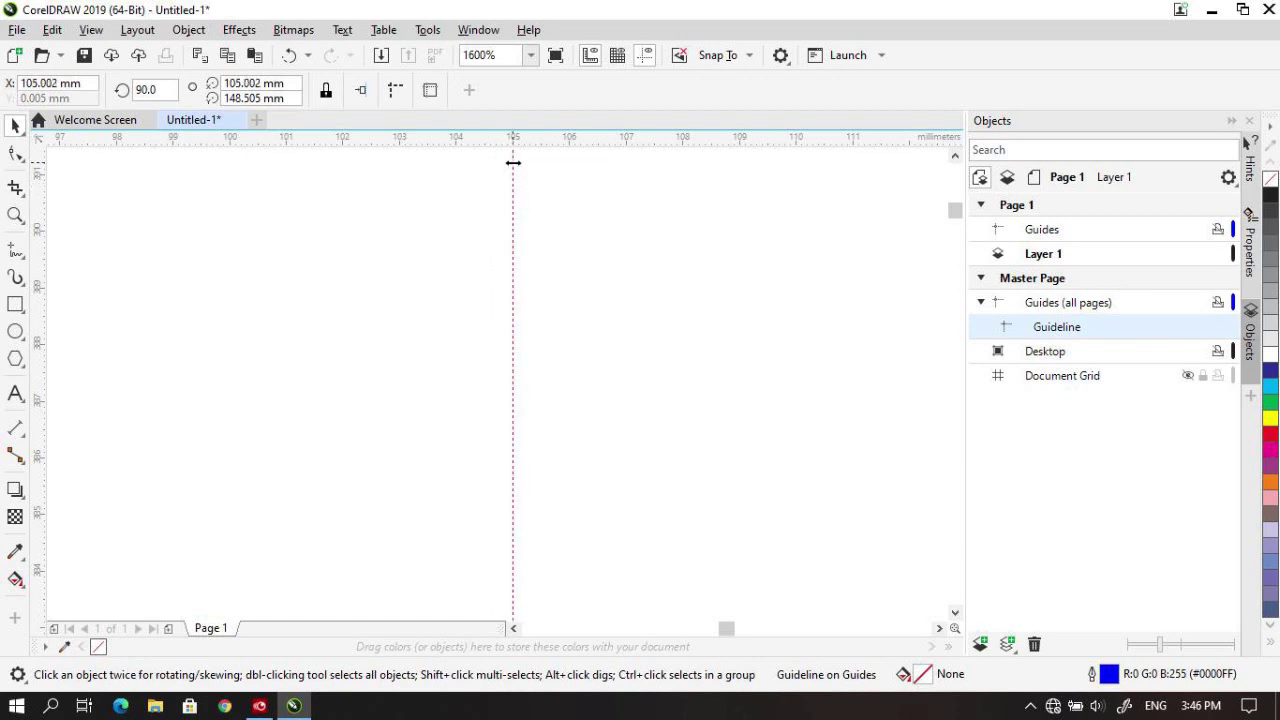
pyautogui.scroll(-6, 513, 170)
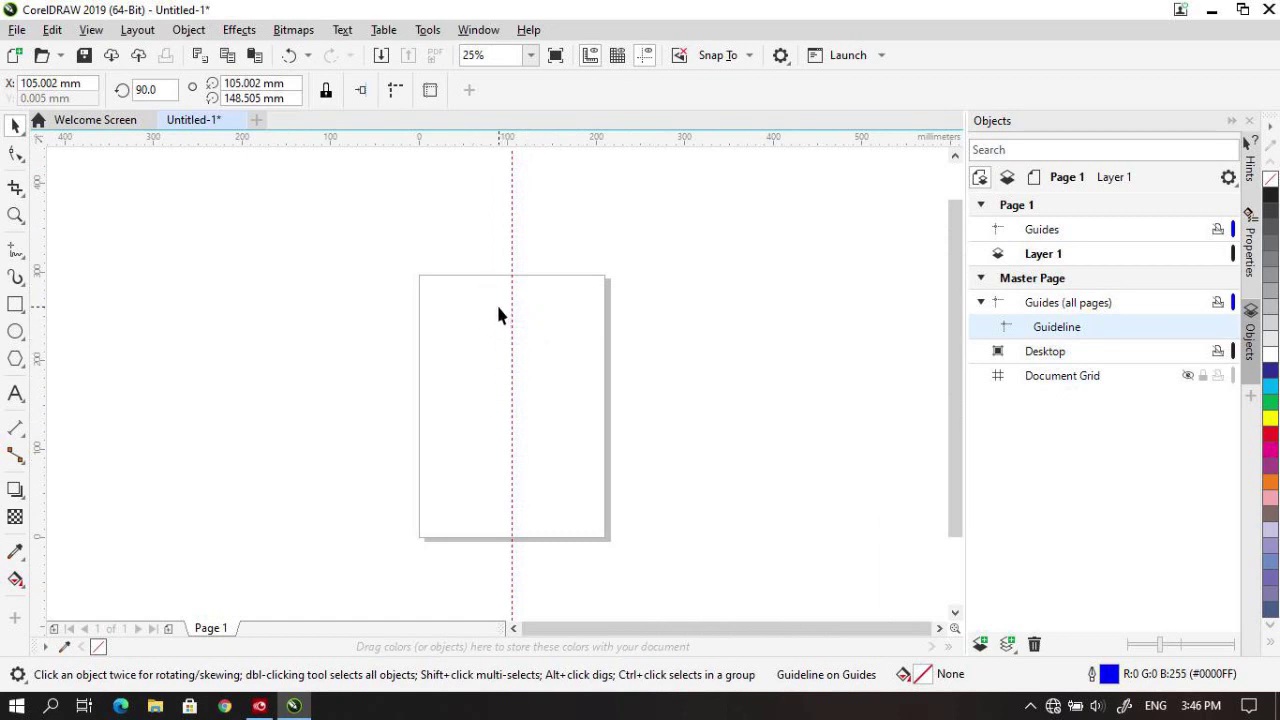
pyautogui.scroll(1, 488, 314)
pyautogui.scroll(-1, 488, 314)
pyautogui.scroll(1, 516, 316)
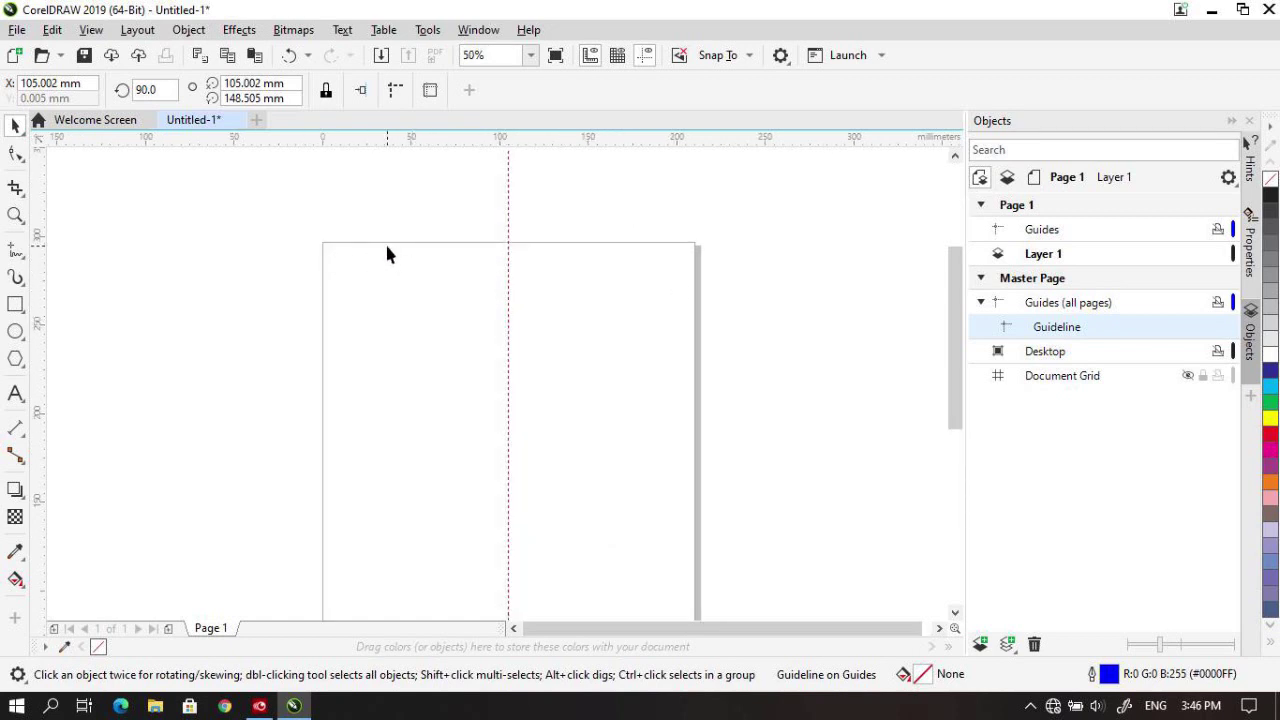
pyautogui.click(471, 277)
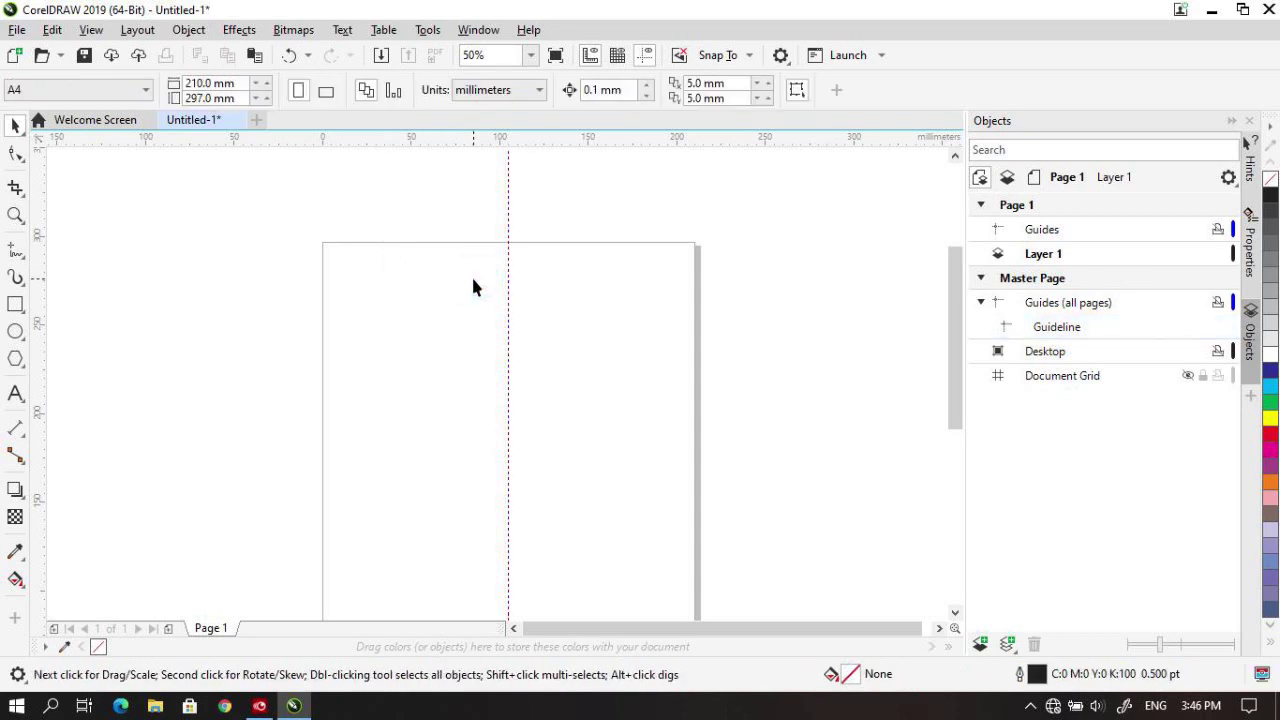
# Confirm the page height of 297 mm and bring up File Explorer
pyautogui.click(200, 100)
pyautogui.scroll(1, 445, 218)
pyautogui.scroll(-1, 445, 218)
pyautogui.click(155, 706)
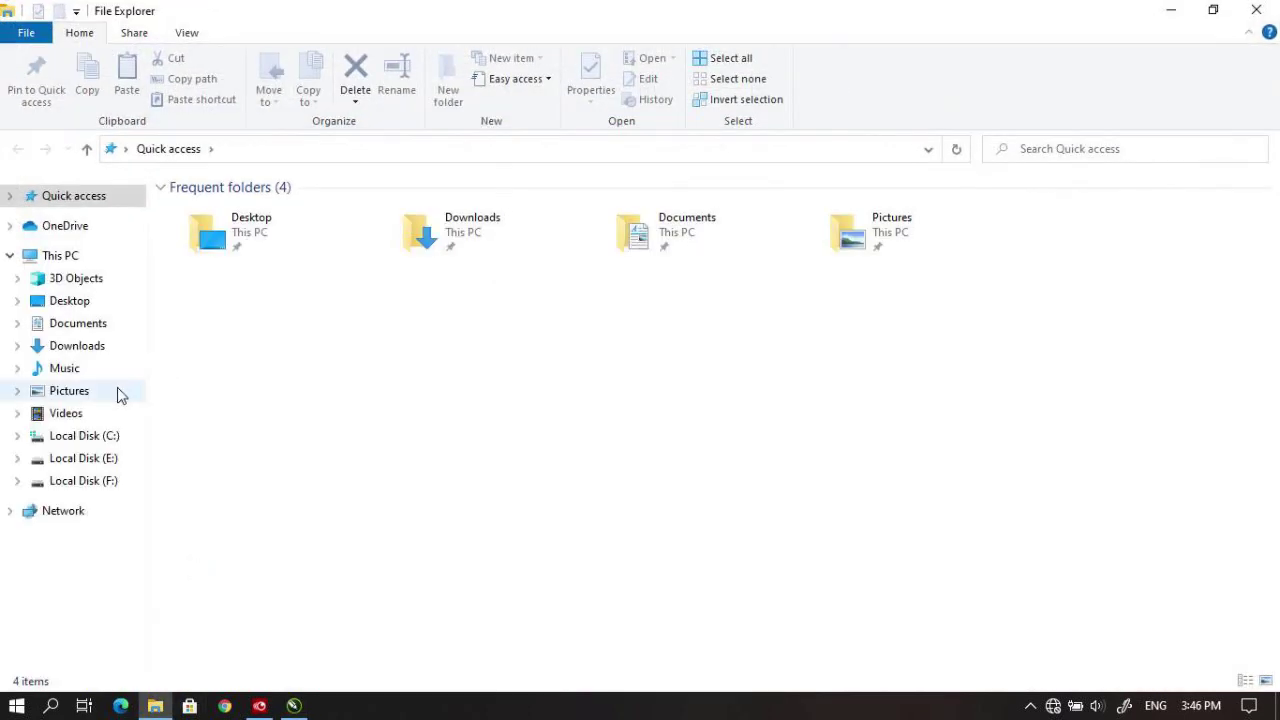
# Drag photo 20201006_130823 from Pictures onto the CorelDRAW page as a bitmap
pyautogui.click(115, 391)
pyautogui.click(600, 236)
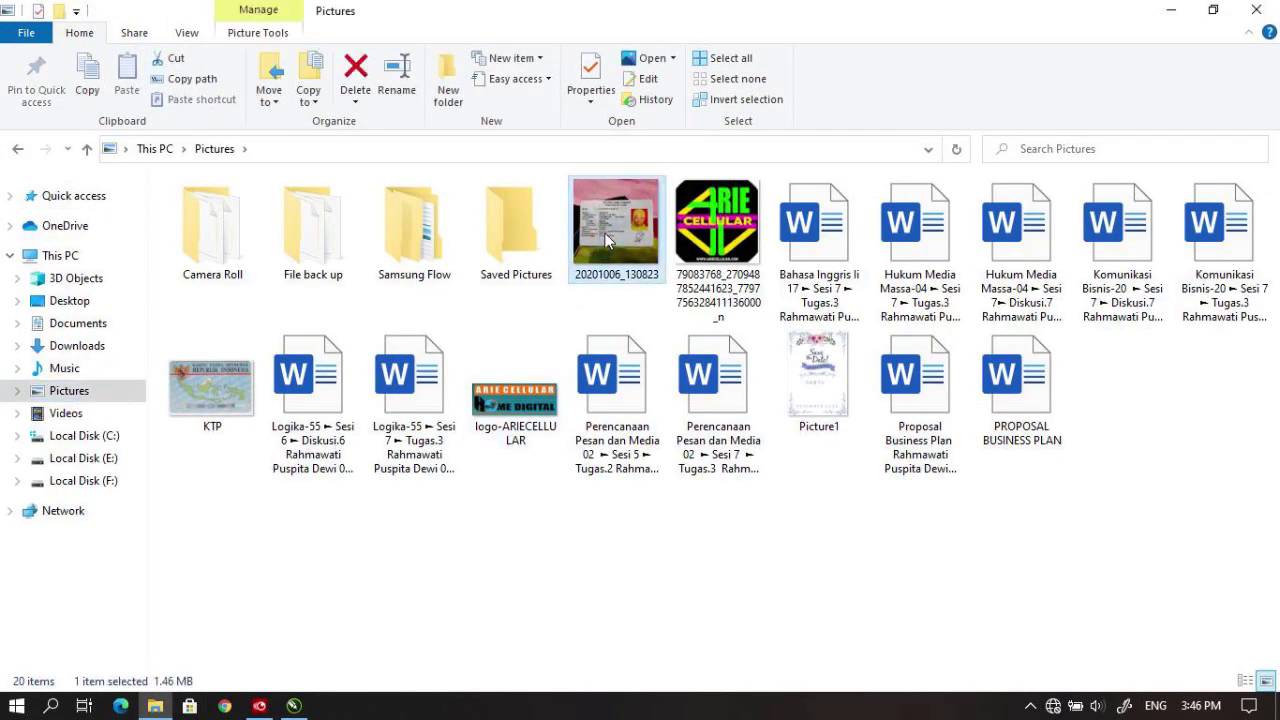
pyautogui.moveTo(605, 233); pyautogui.dragTo(412, 378)
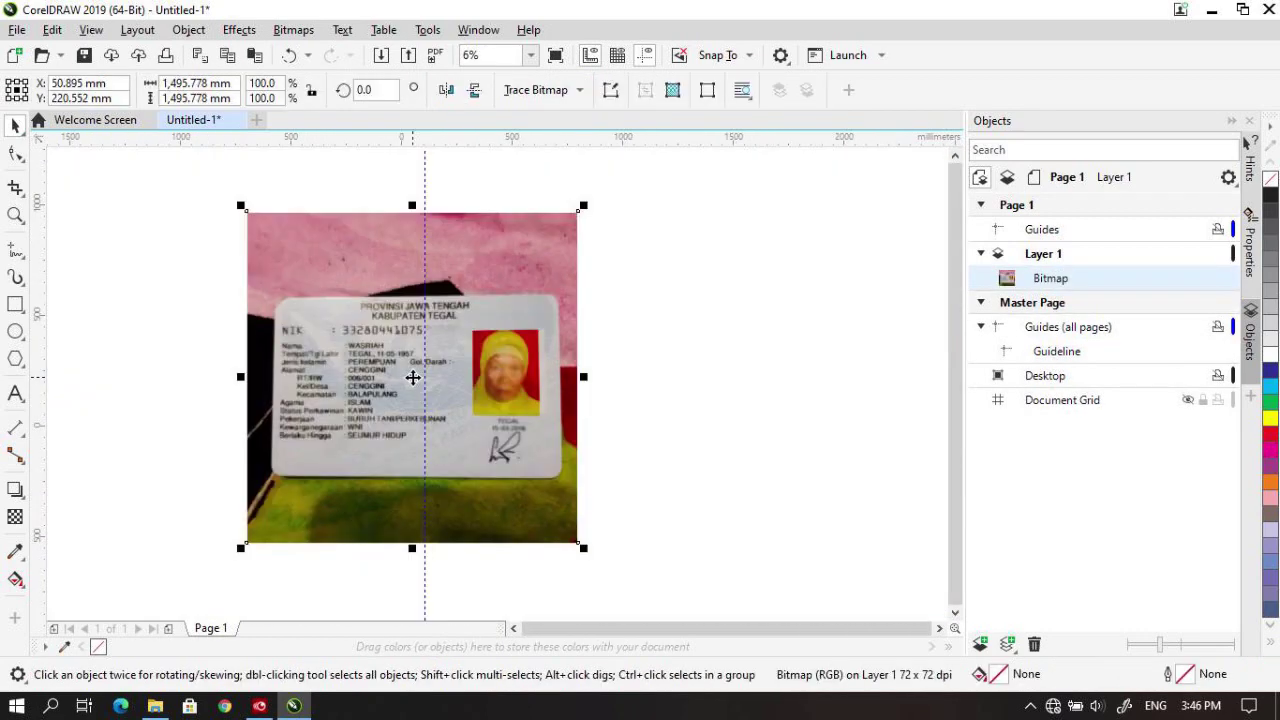
# Scale the card front photo down to about 83.961 mm wide, left of the centre guideline
pyautogui.moveTo(584, 206); pyautogui.dragTo(430, 400)
pyautogui.scroll(2, 430, 400)
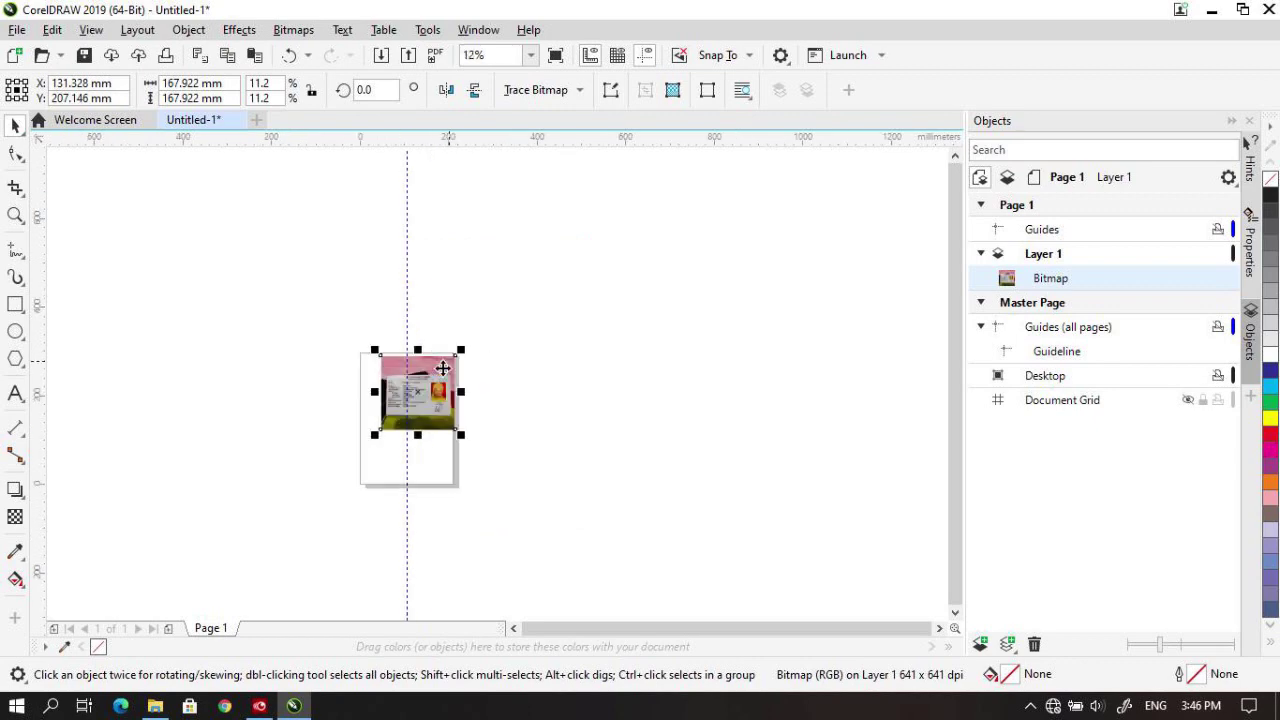
pyautogui.moveTo(452, 355); pyautogui.dragTo(375, 391)
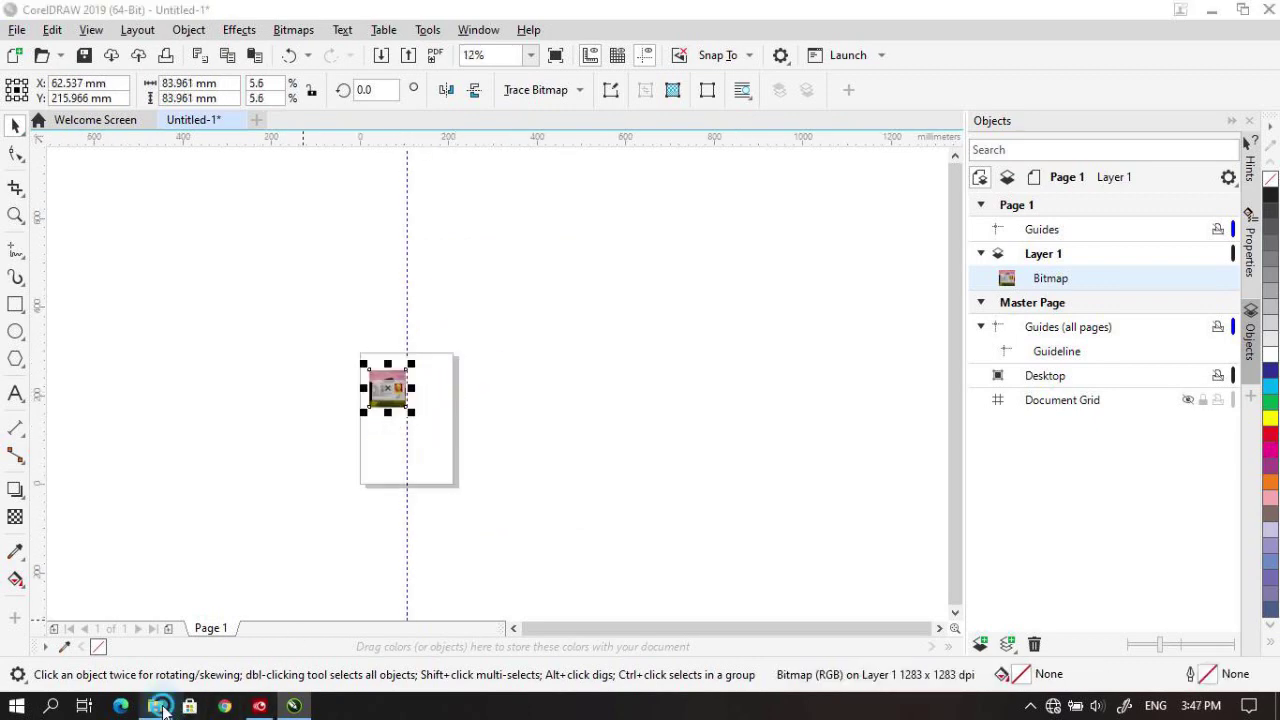
# Bring the KTP card back image from Pictures into CorelDRAW beside the front photo
pyautogui.click(155, 705)
pyautogui.click(213, 396)
pyautogui.moveTo(213, 396); pyautogui.dragTo(449, 400)
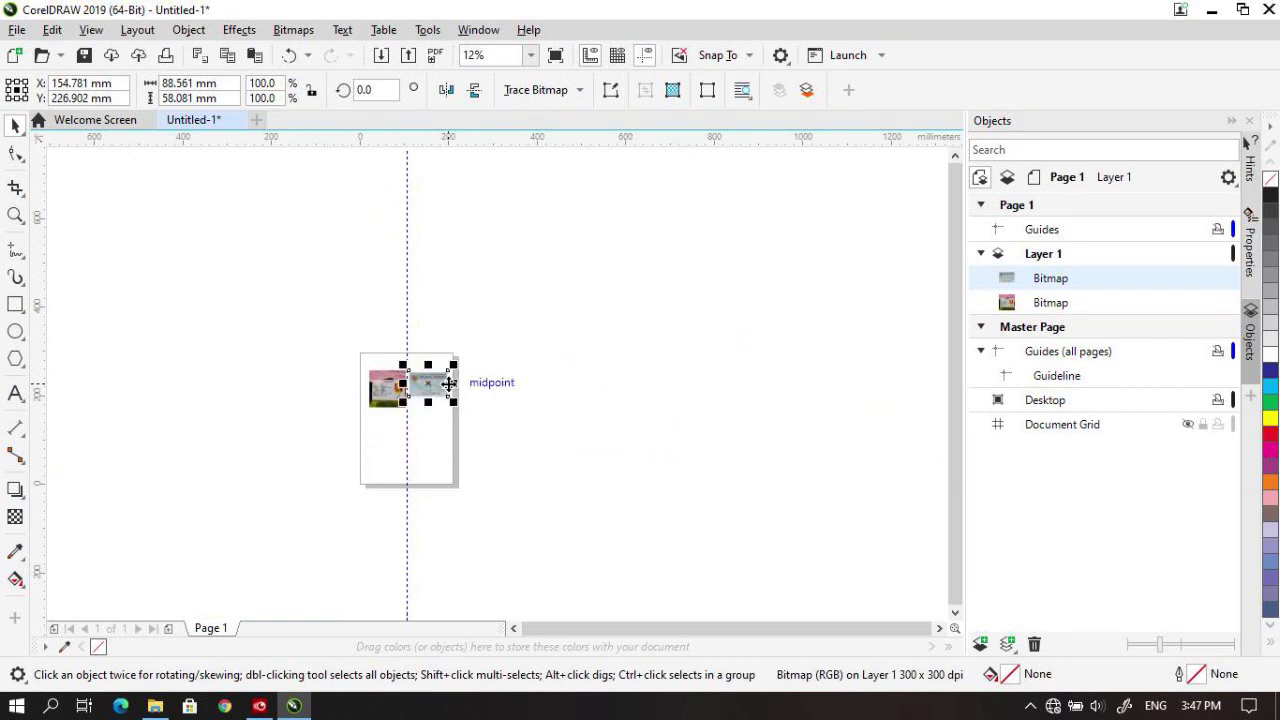
pyautogui.scroll(5, 449, 390)
pyautogui.moveTo(731, 641); pyautogui.dragTo(657, 640)
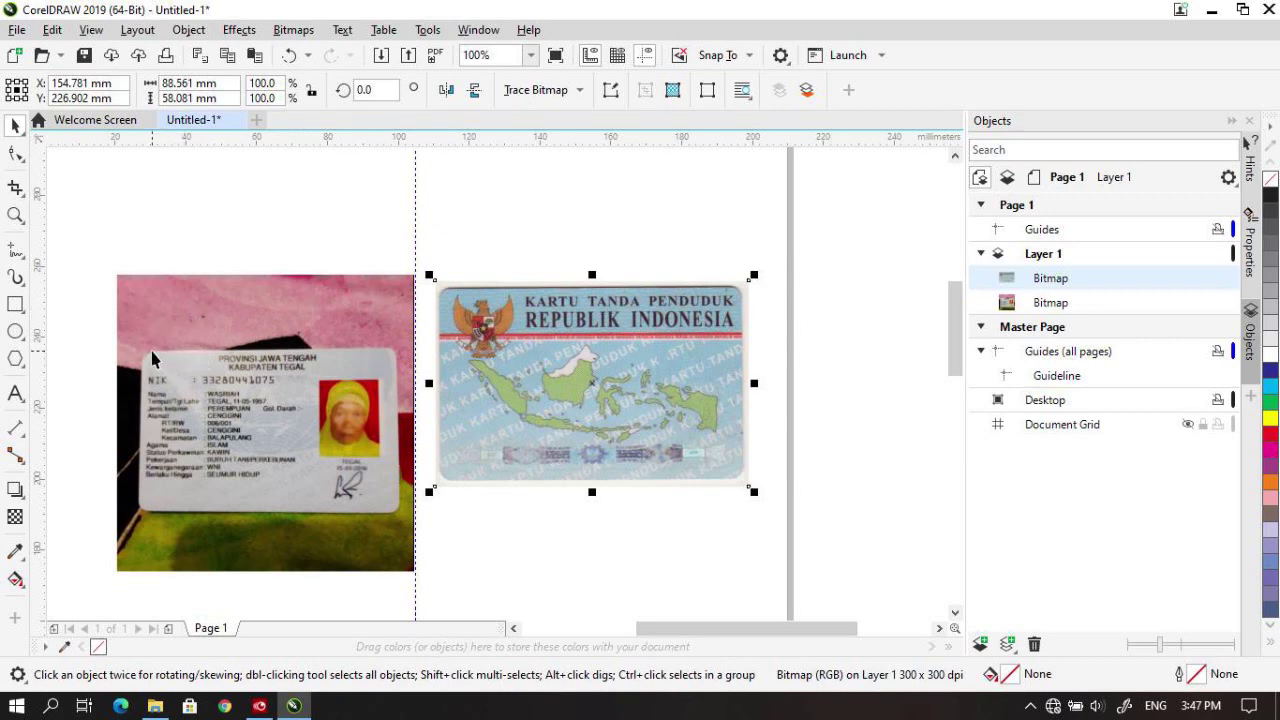
# Select the card front photo and bring up its context menu
pyautogui.click(196, 375)
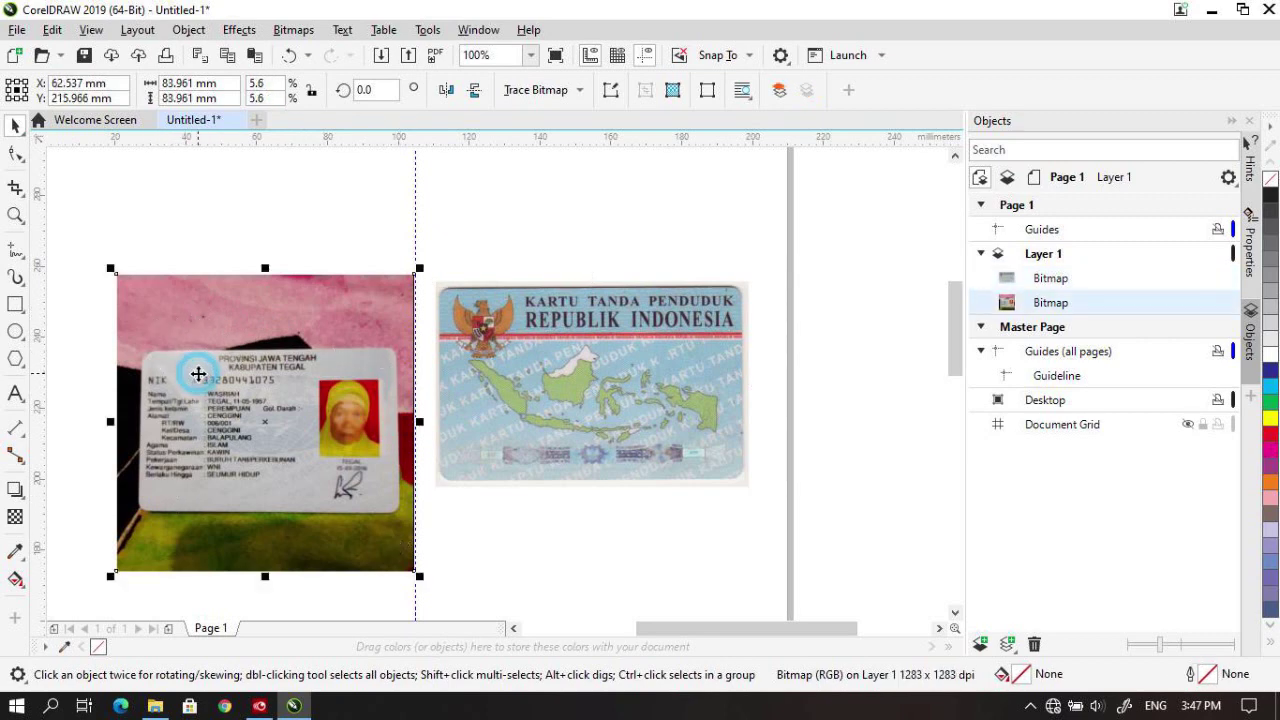
pyautogui.click(223, 365)
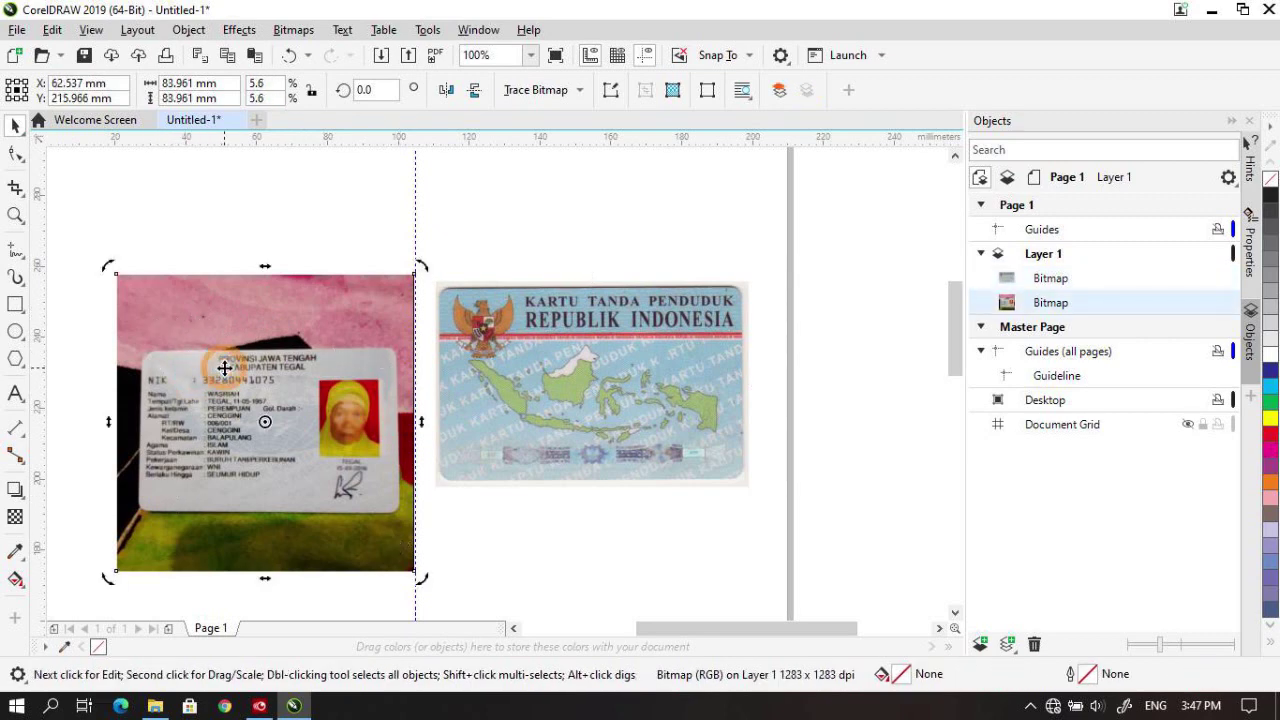
pyautogui.rightClick(224, 368)
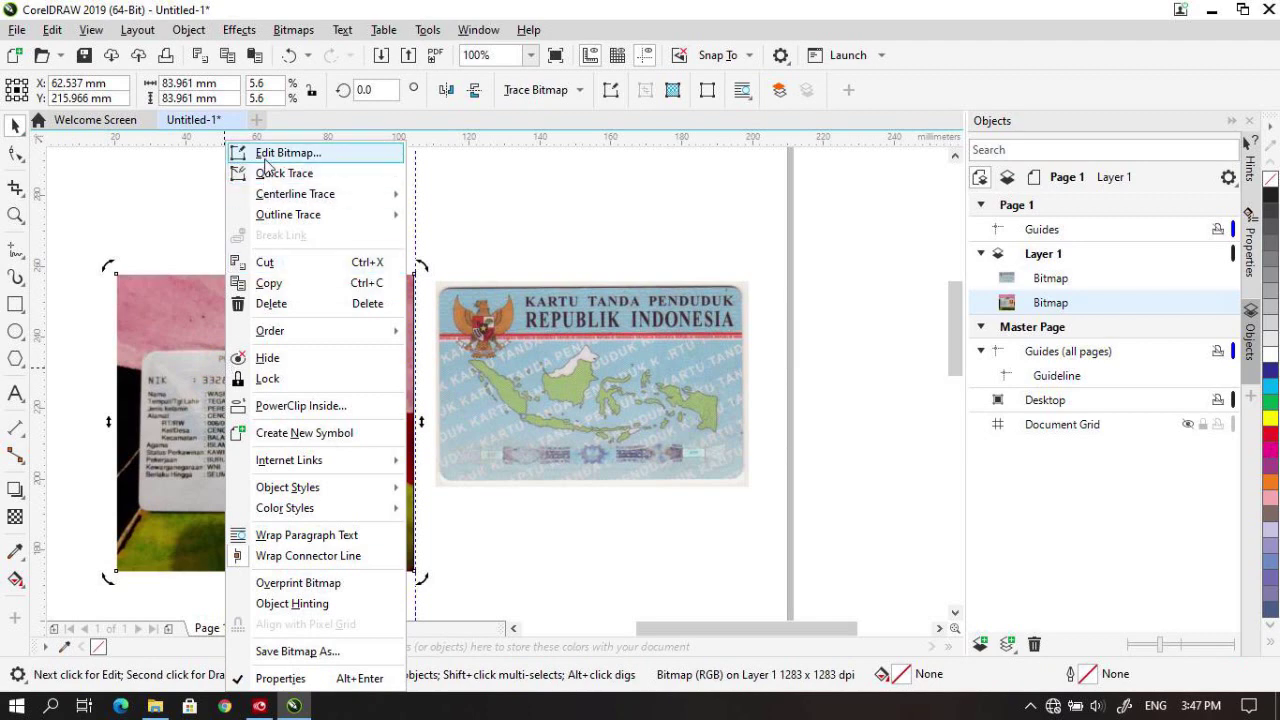
# Open the card front photo in Corel PHOTO-PAINT 2019 with Edit Bitmap
pyautogui.click(188, 329)
pyautogui.rightClick(190, 333)
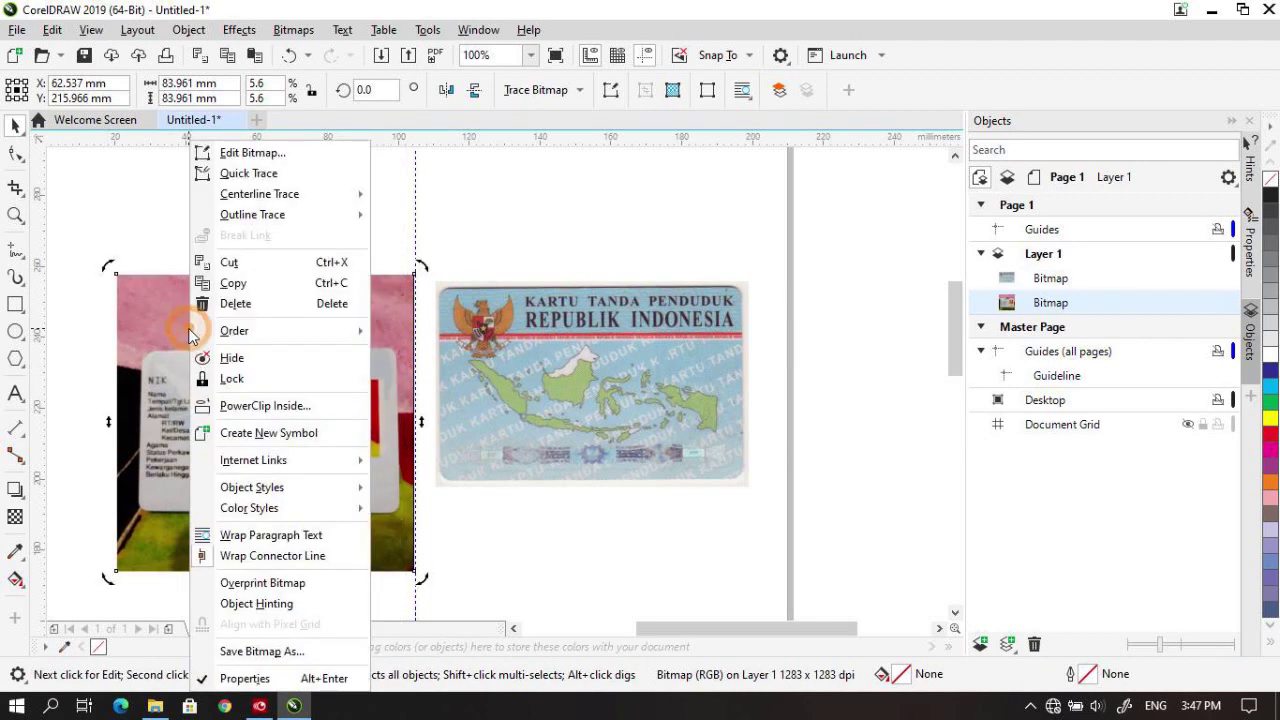
pyautogui.click(251, 152)
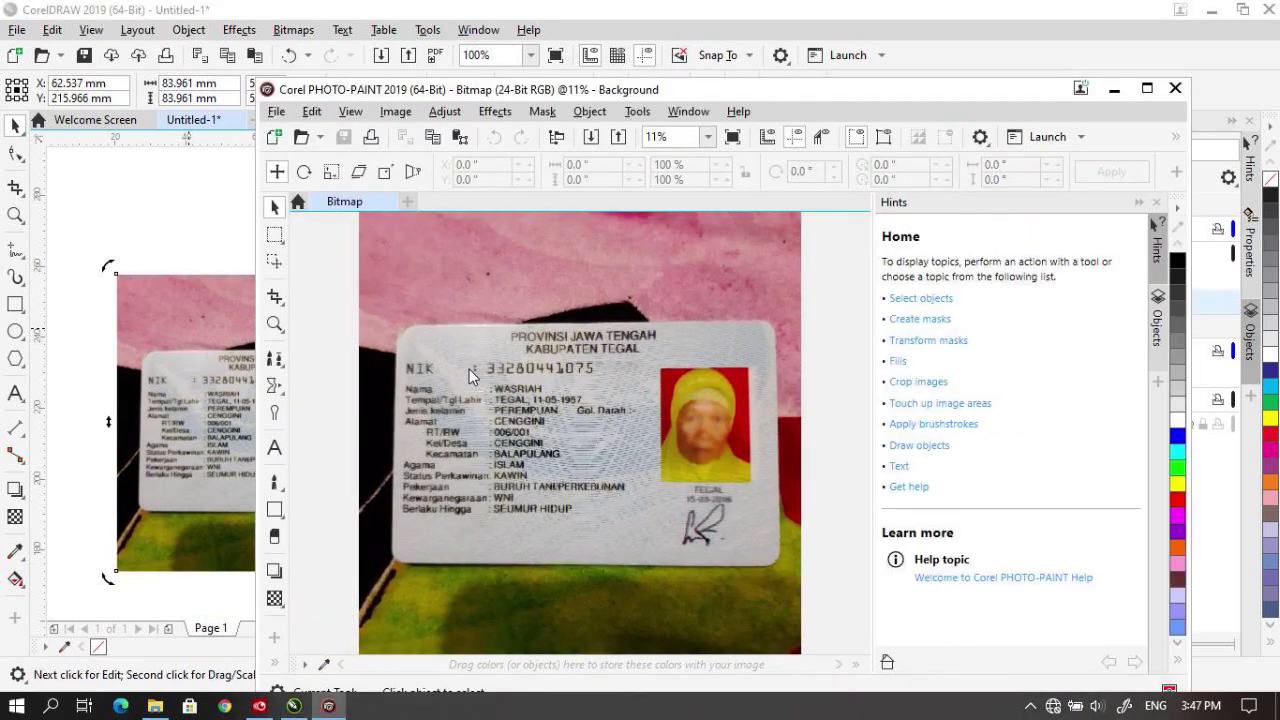
pyautogui.click(275, 297)
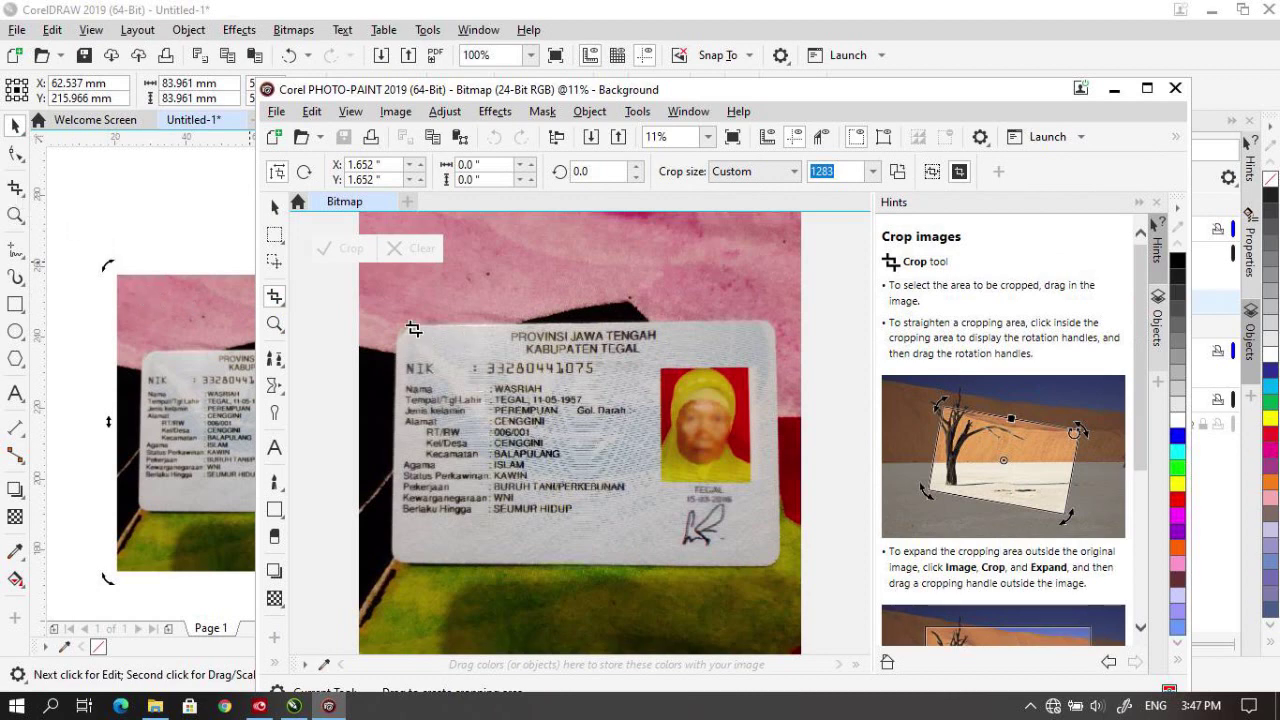
# Crop the photo to just the ID card, trimming the pink and green background
pyautogui.moveTo(409, 333); pyautogui.dragTo(776, 565)
pyautogui.moveTo(587, 327); pyautogui.dragTo(571, 322)
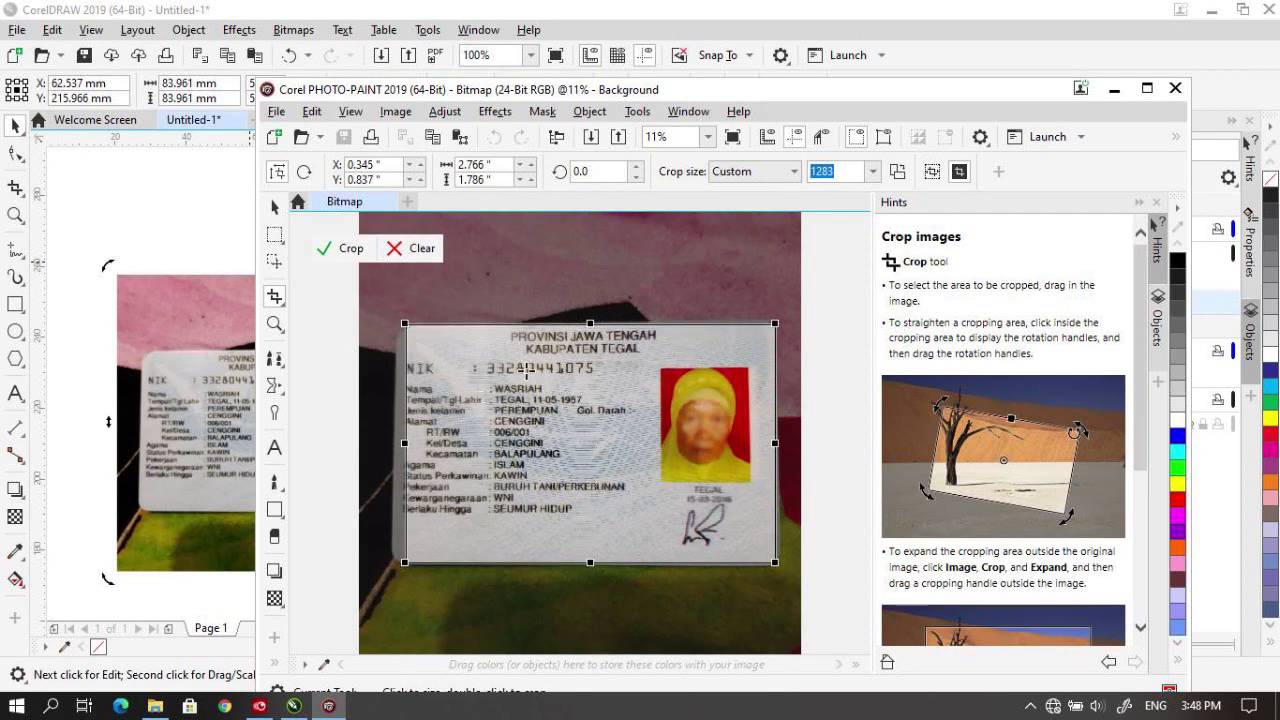
pyautogui.moveTo(403, 441); pyautogui.dragTo(392, 442)
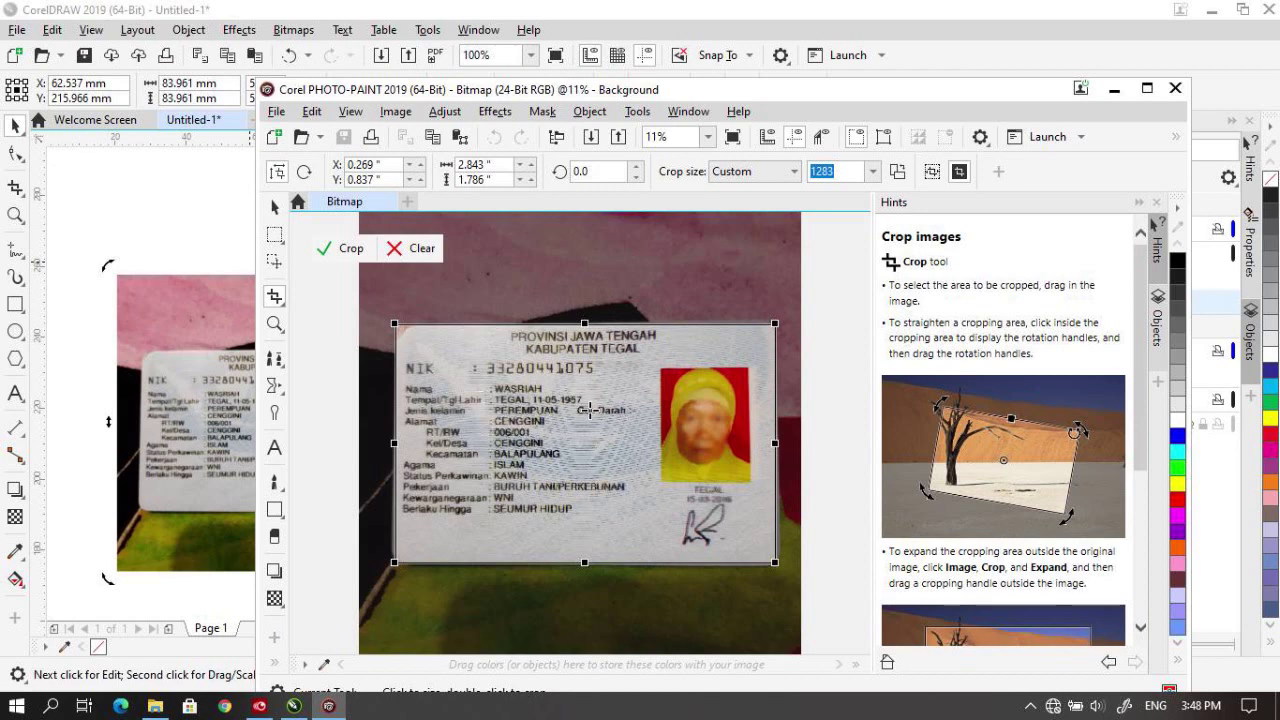
pyautogui.click(349, 252)
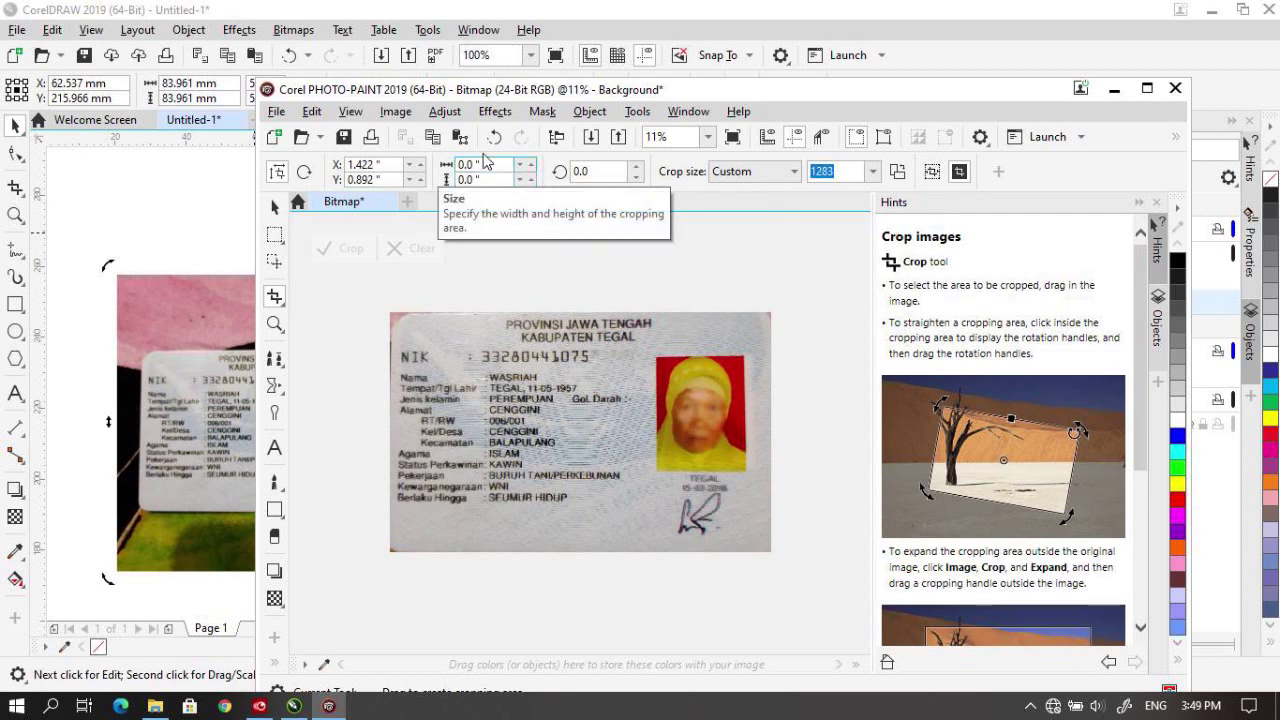
pyautogui.click(443, 112)
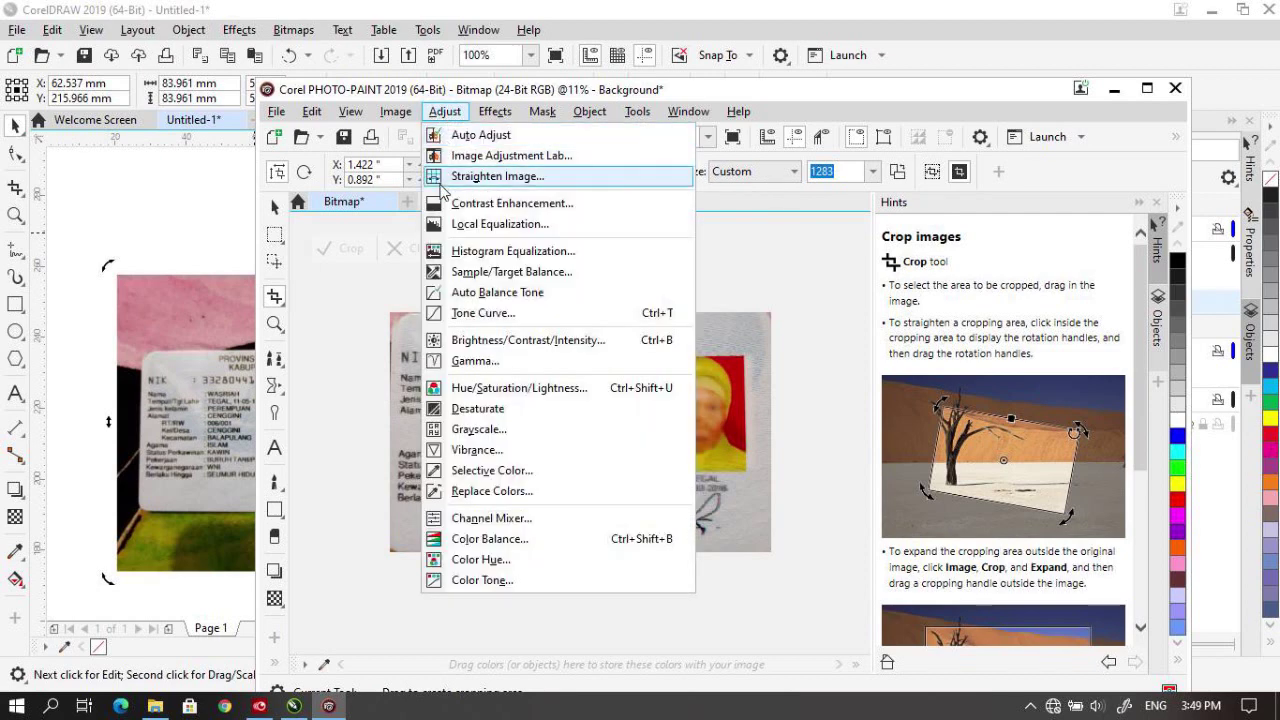
# Desaturate the cropped front card to grayscale
pyautogui.click(489, 412)
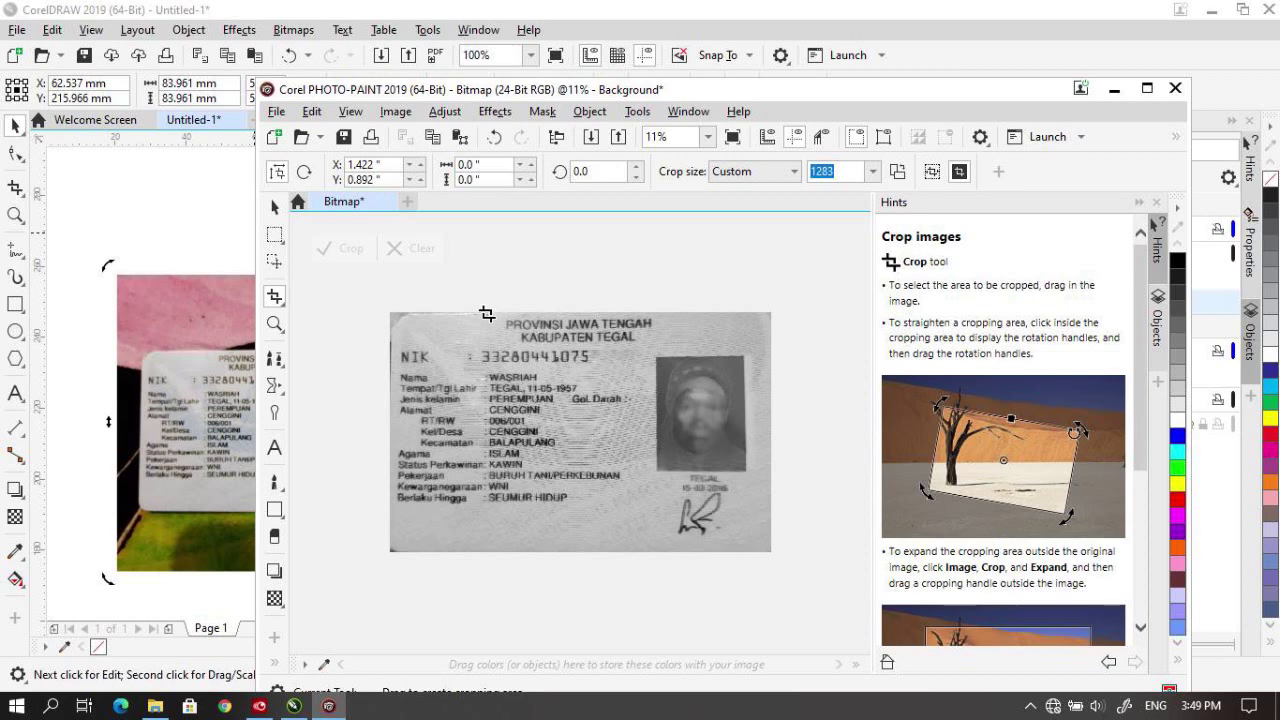
pyautogui.click(445, 114)
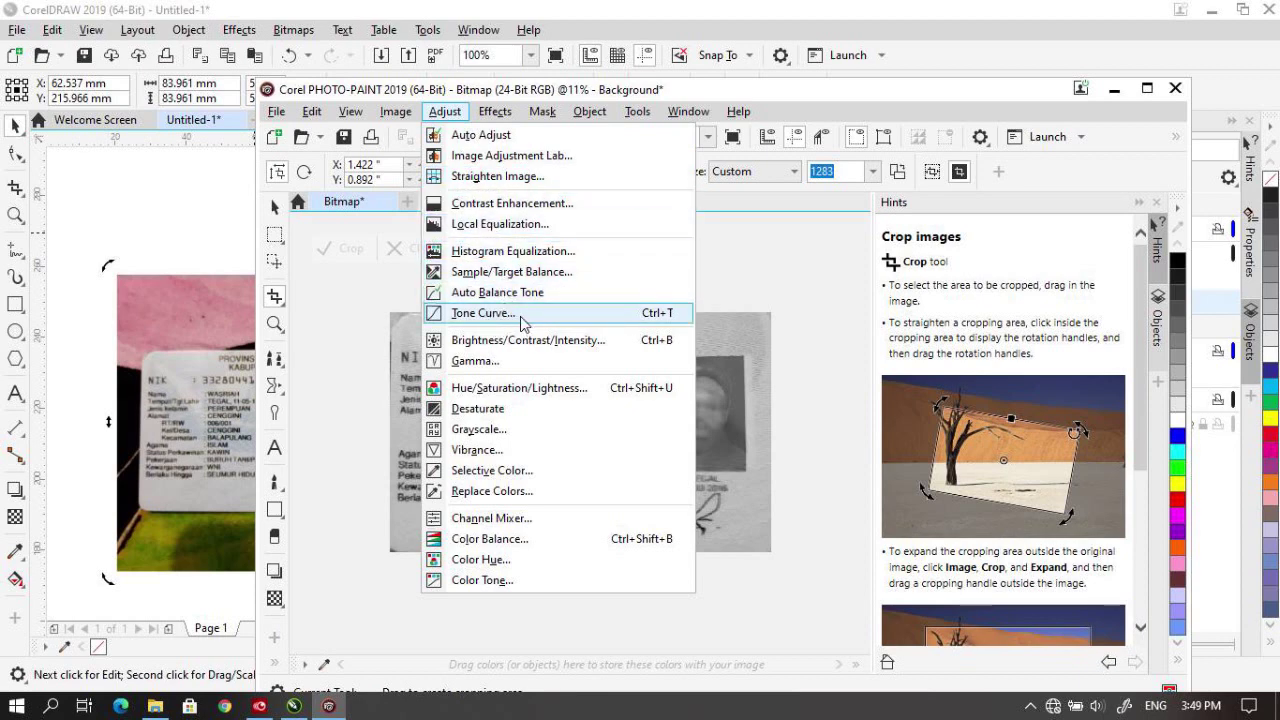
# Lighten the grayscale front card with an upward-bowed tone curve and save the image
pyautogui.click(482, 313)
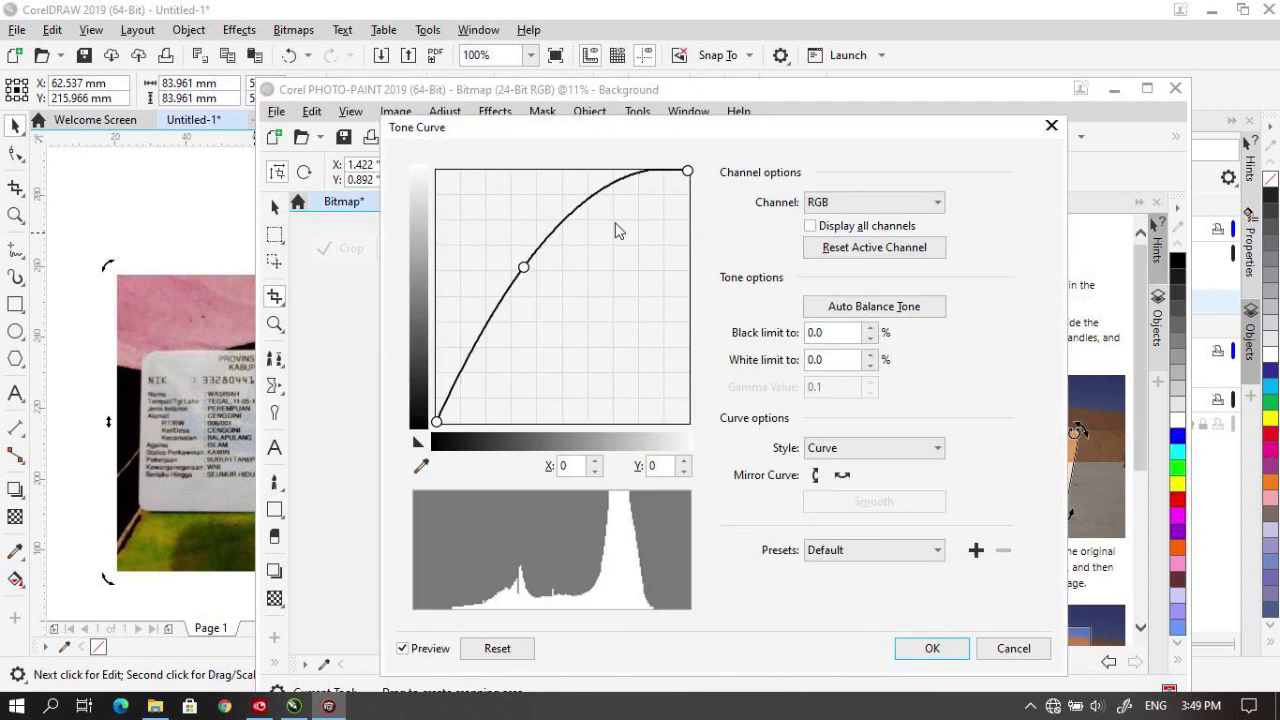
pyautogui.moveTo(630, 125); pyautogui.dragTo(901, 79)
pyautogui.click(1110, 210)
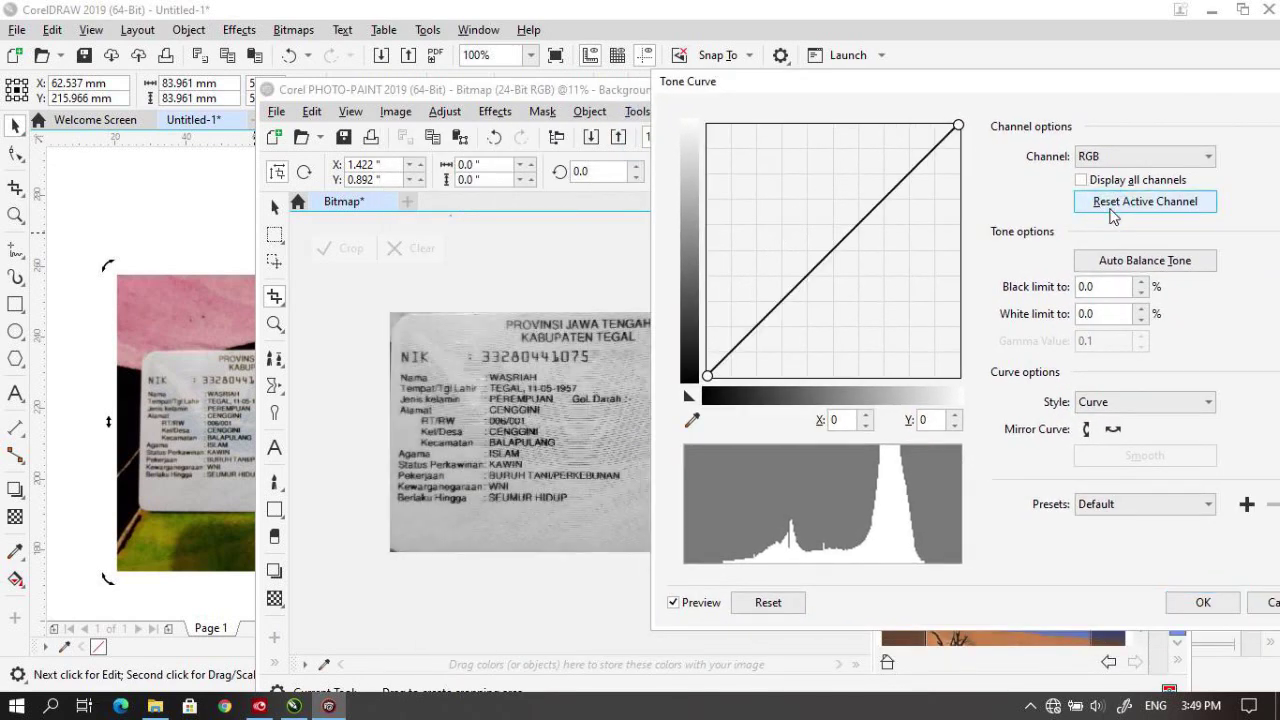
pyautogui.moveTo(834, 82); pyautogui.dragTo(937, 79)
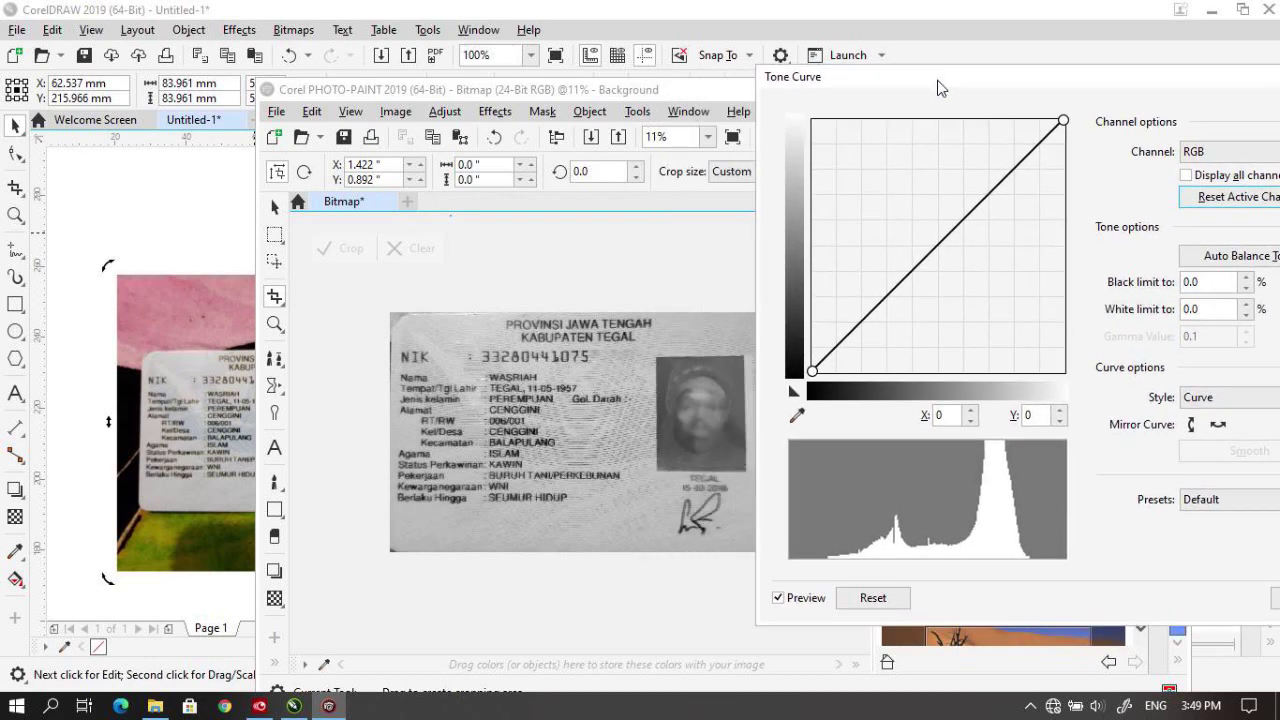
pyautogui.moveTo(925, 258); pyautogui.dragTo(900, 240)
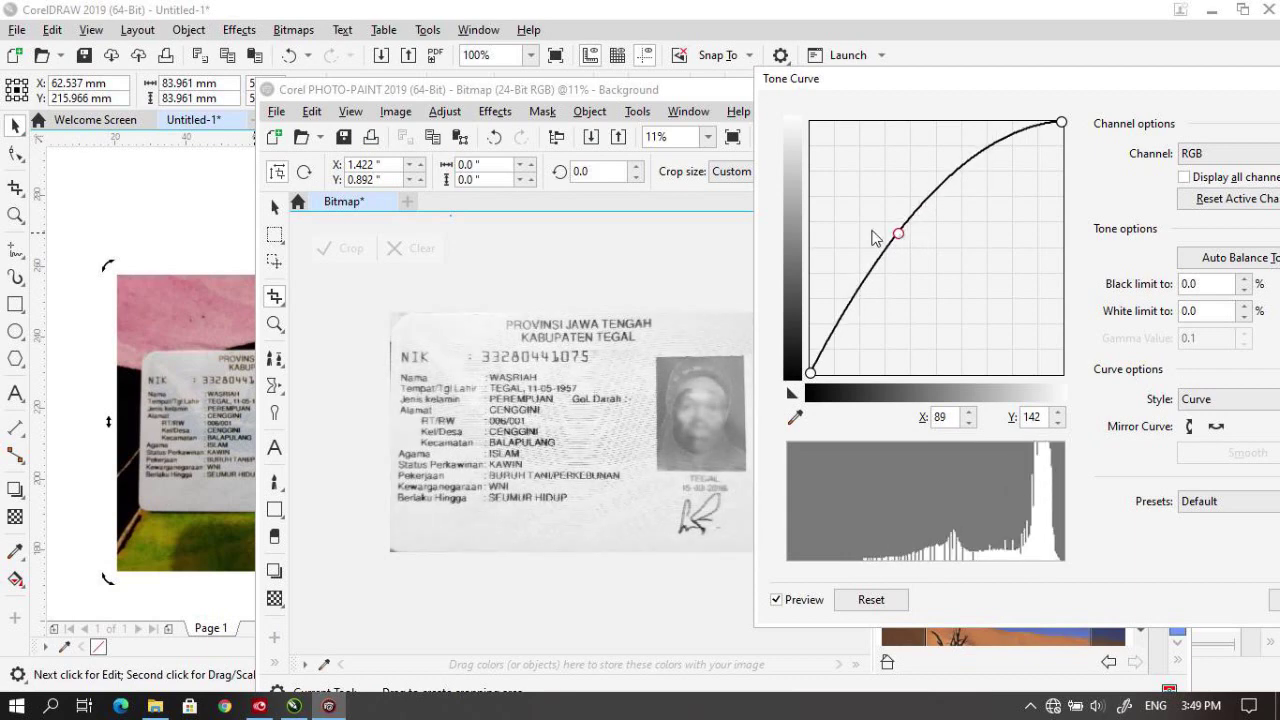
pyautogui.moveTo(1022, 74); pyautogui.dragTo(856, 59)
pyautogui.click(1151, 583)
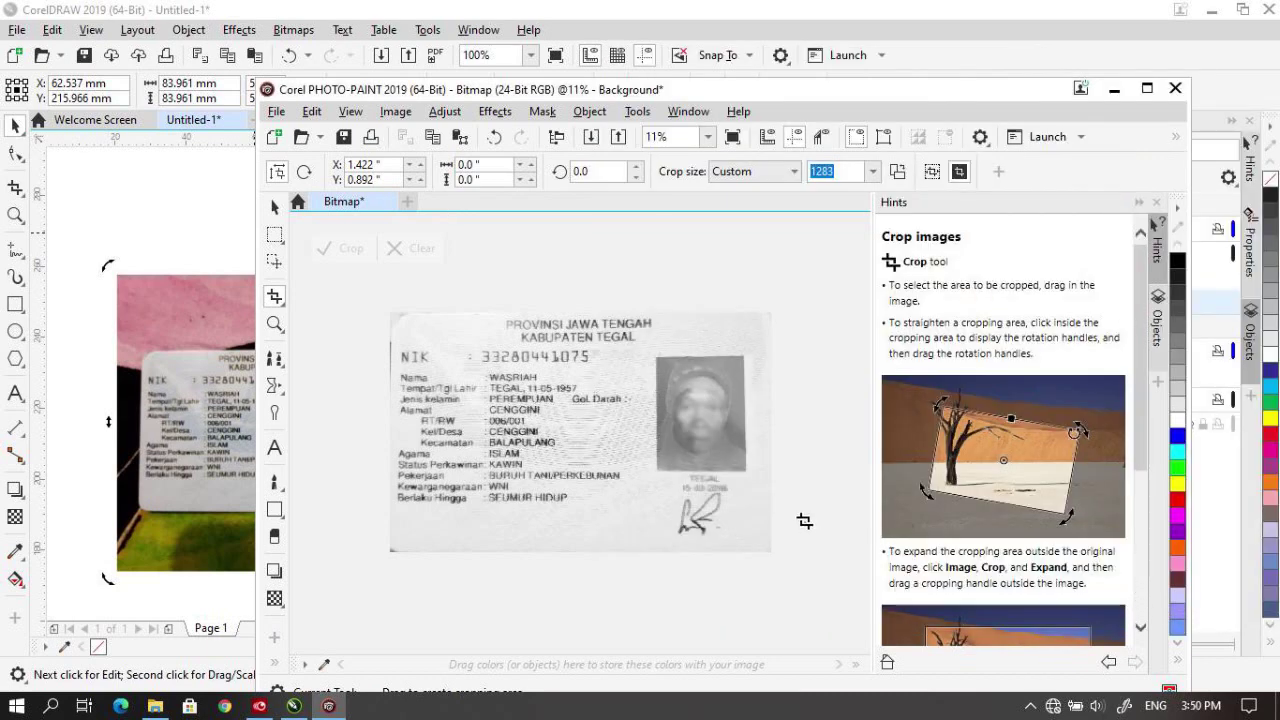
pyautogui.click(283, 113)
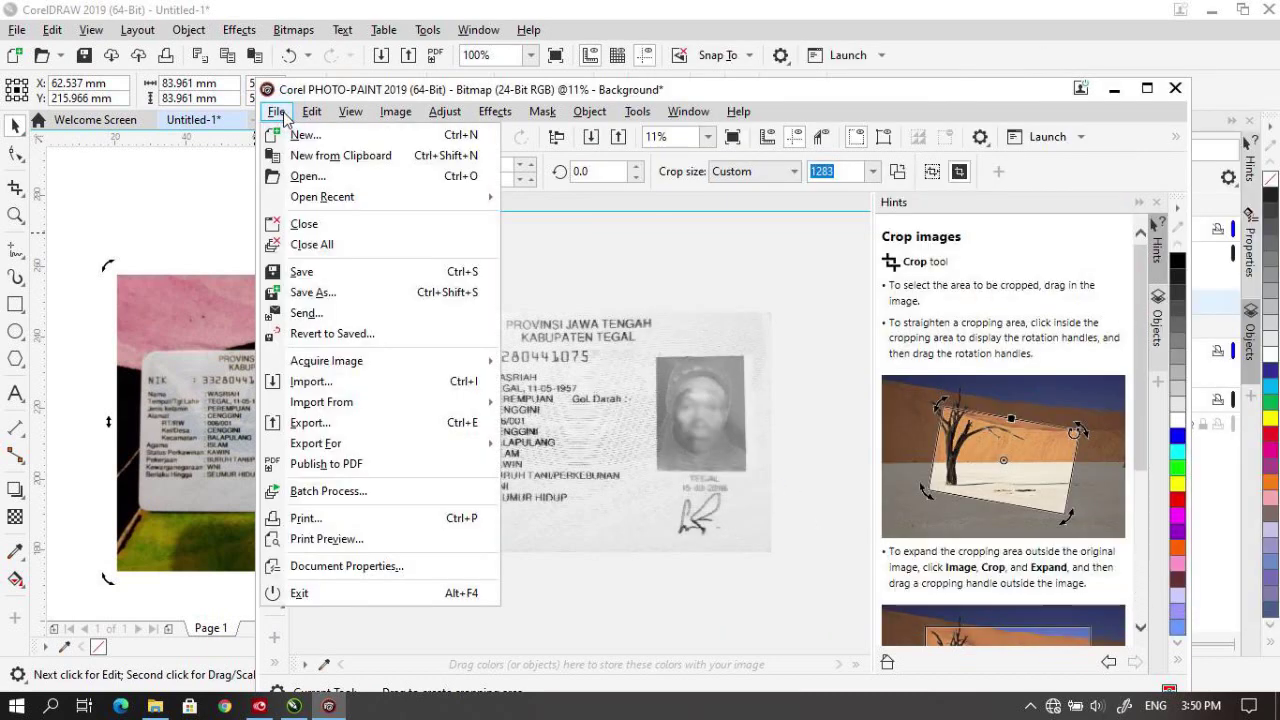
pyautogui.click(338, 272)
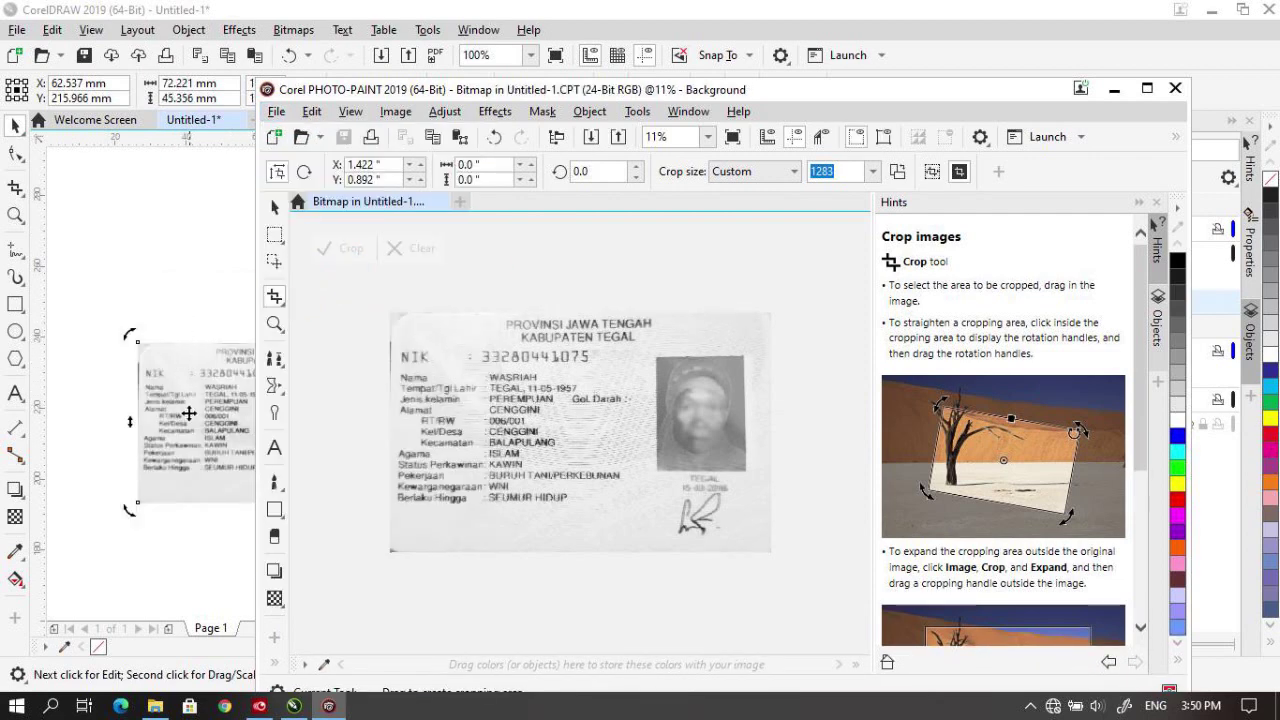
# Close PHOTO-PAINT and select the colour KTP back card, showing its context menu
pyautogui.click(1177, 90)
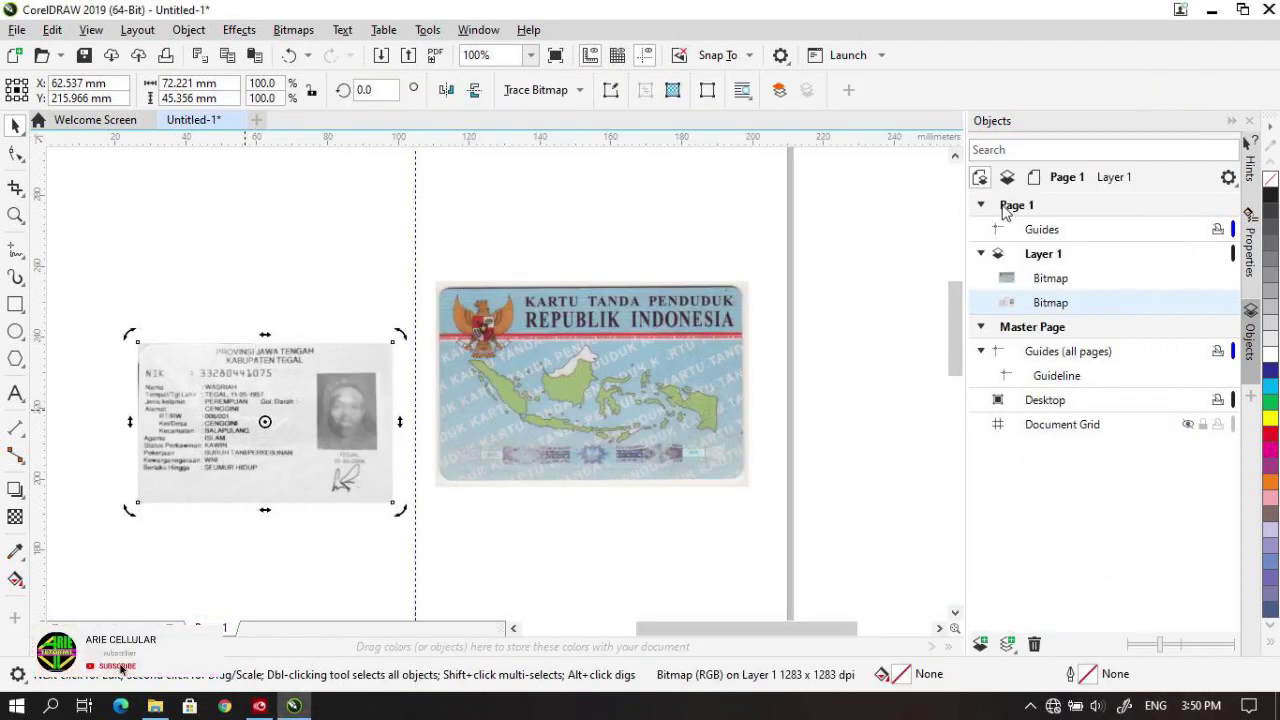
pyautogui.click(507, 340)
pyautogui.rightClick(507, 340)
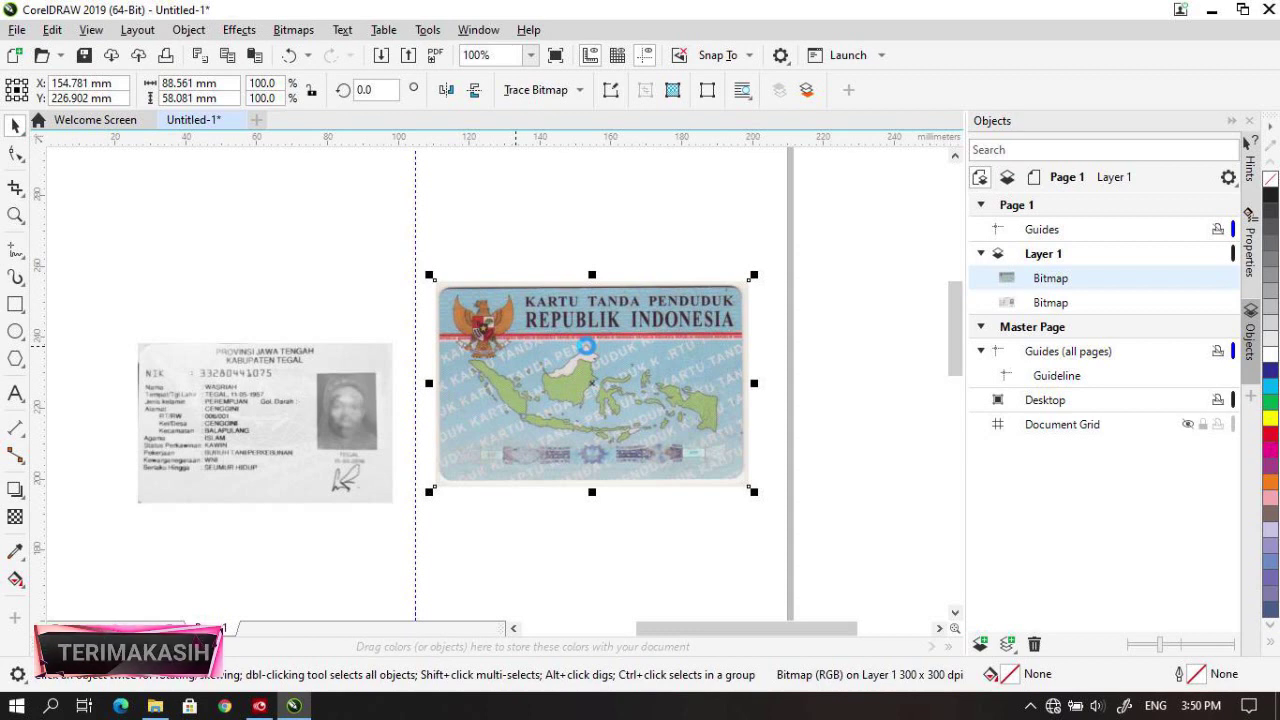
# Open the KTP back card in PHOTO-PAINT and crop it to the card's edges
pyautogui.doubleClick(585, 345)
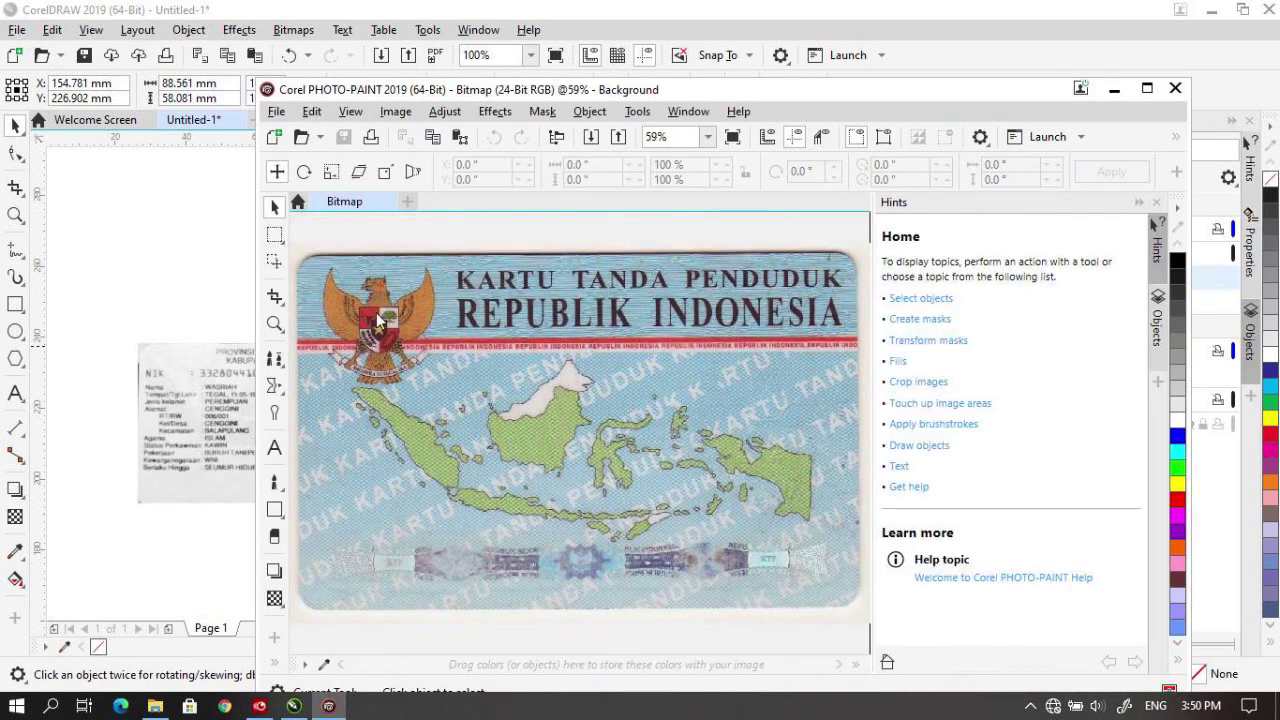
pyautogui.scroll(-1, 378, 320)
pyautogui.click(274, 294)
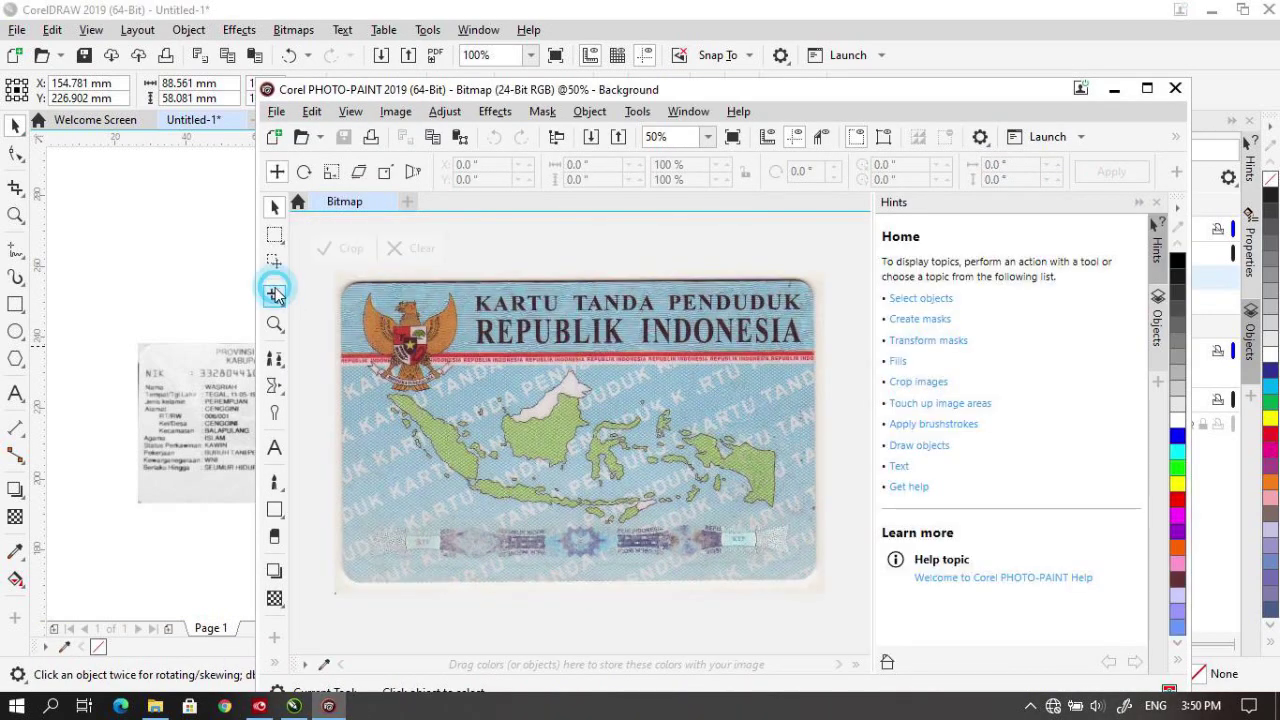
pyautogui.moveTo(345, 284); pyautogui.dragTo(812, 580)
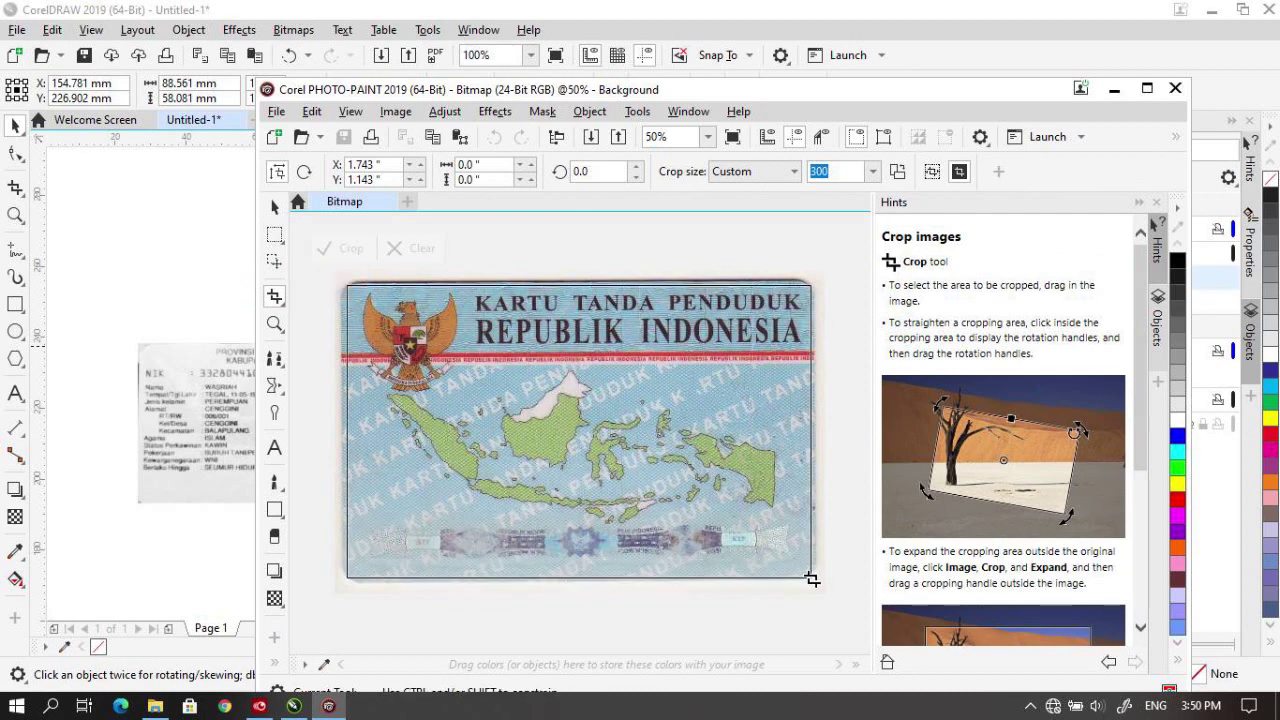
pyautogui.moveTo(812, 580); pyautogui.dragTo(810, 576)
pyautogui.doubleClick(729, 407)
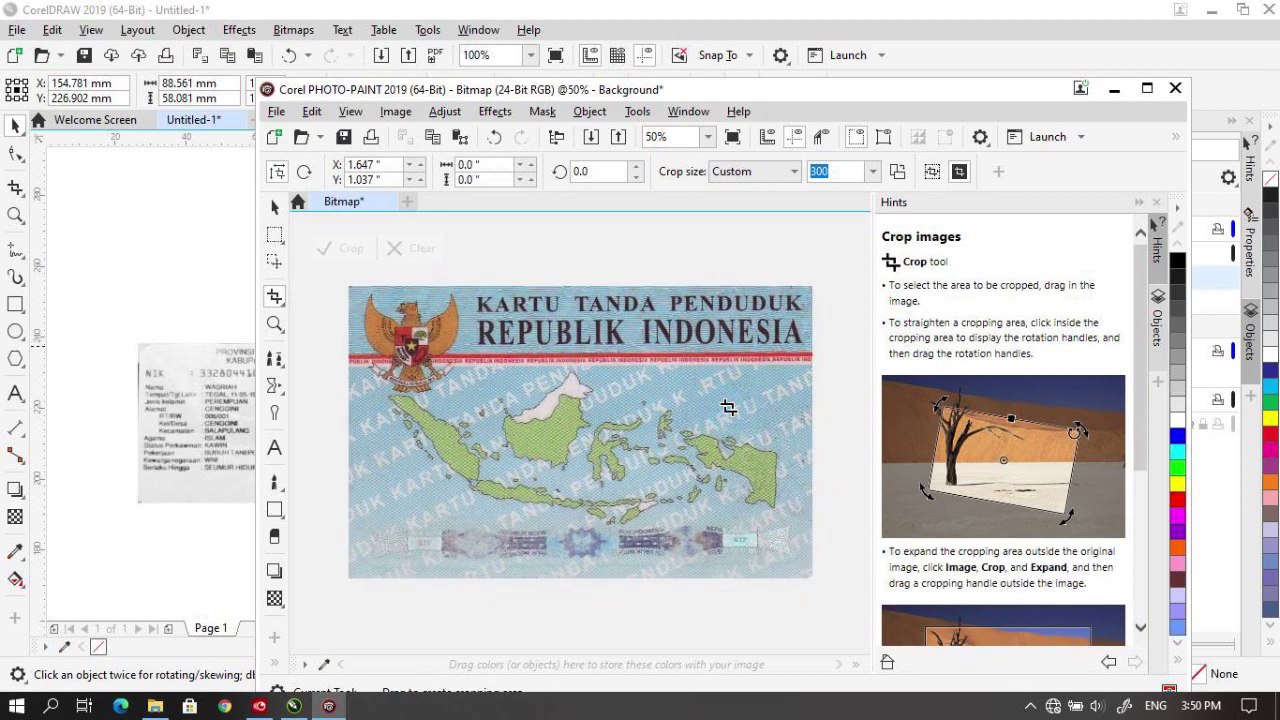
# Desaturate the cropped back card to grayscale
pyautogui.click(438, 111)
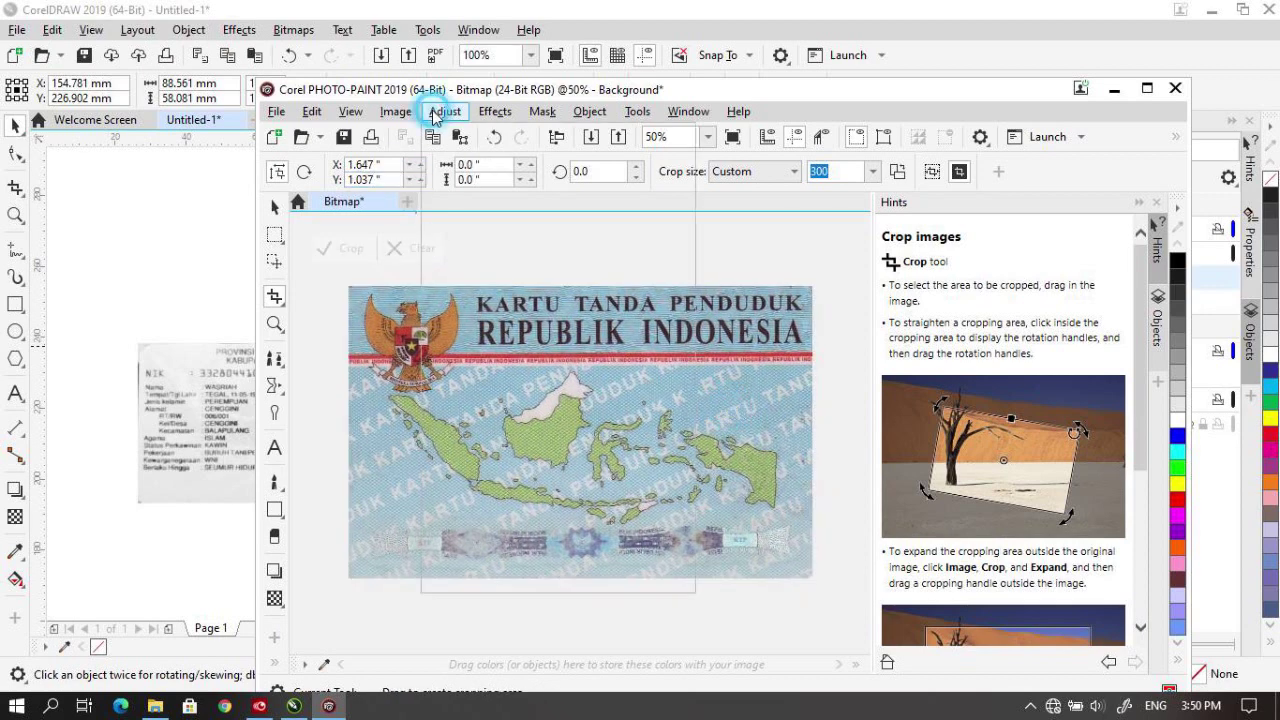
pyautogui.click(478, 408)
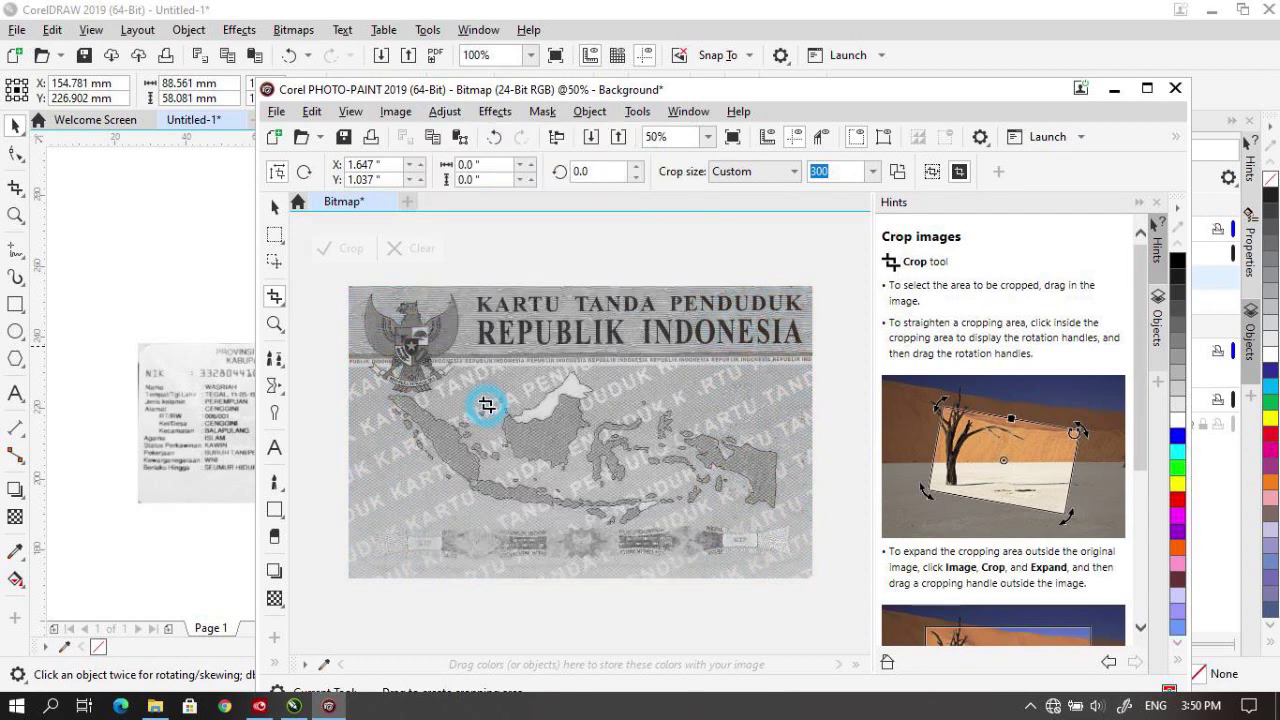
pyautogui.click(448, 114)
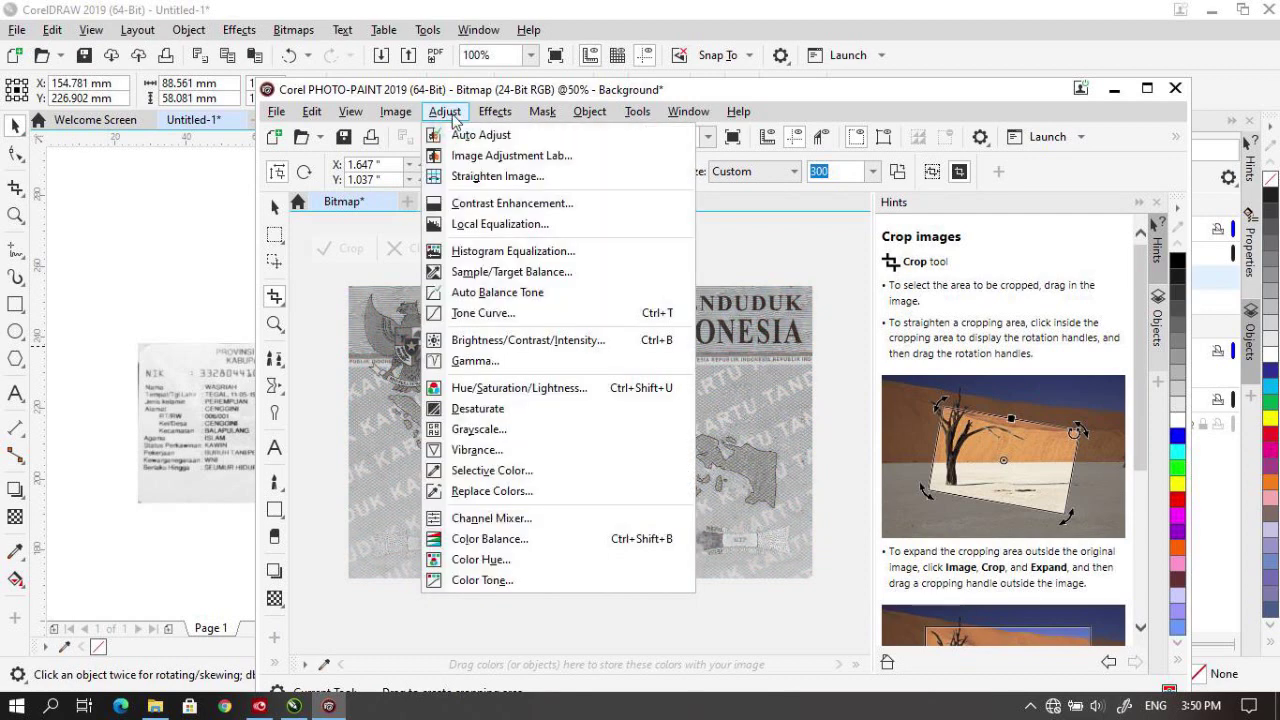
# Reset the tone curve and bow it upward to brighten the grayscale KTP card back
pyautogui.click(487, 314)
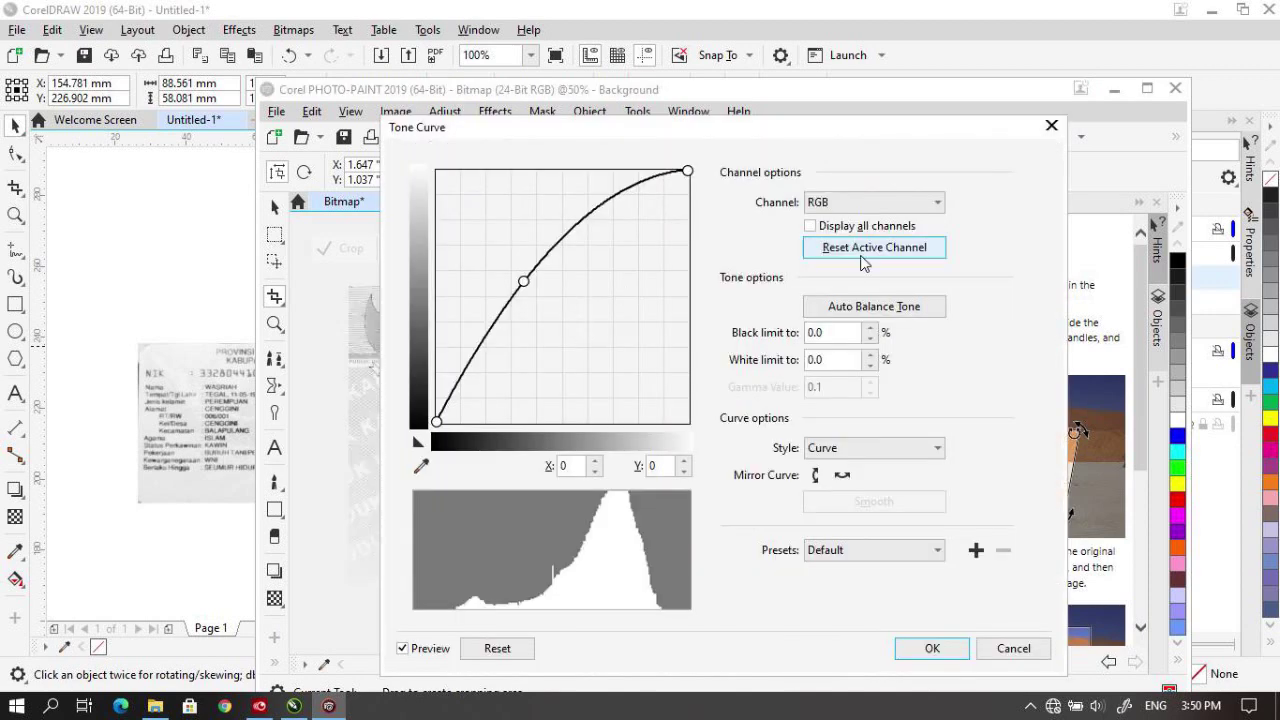
pyautogui.click(864, 250)
pyautogui.moveTo(850, 140); pyautogui.dragTo(1158, 110)
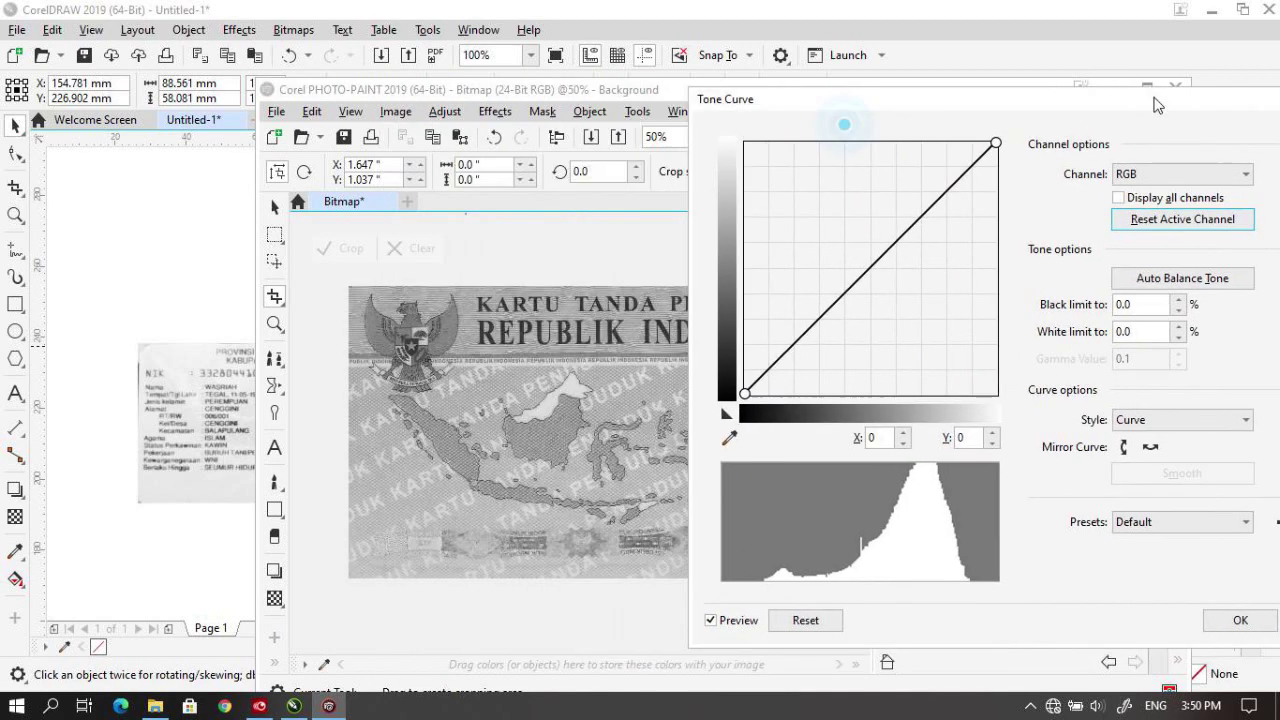
pyautogui.moveTo(873, 265); pyautogui.dragTo(845, 254)
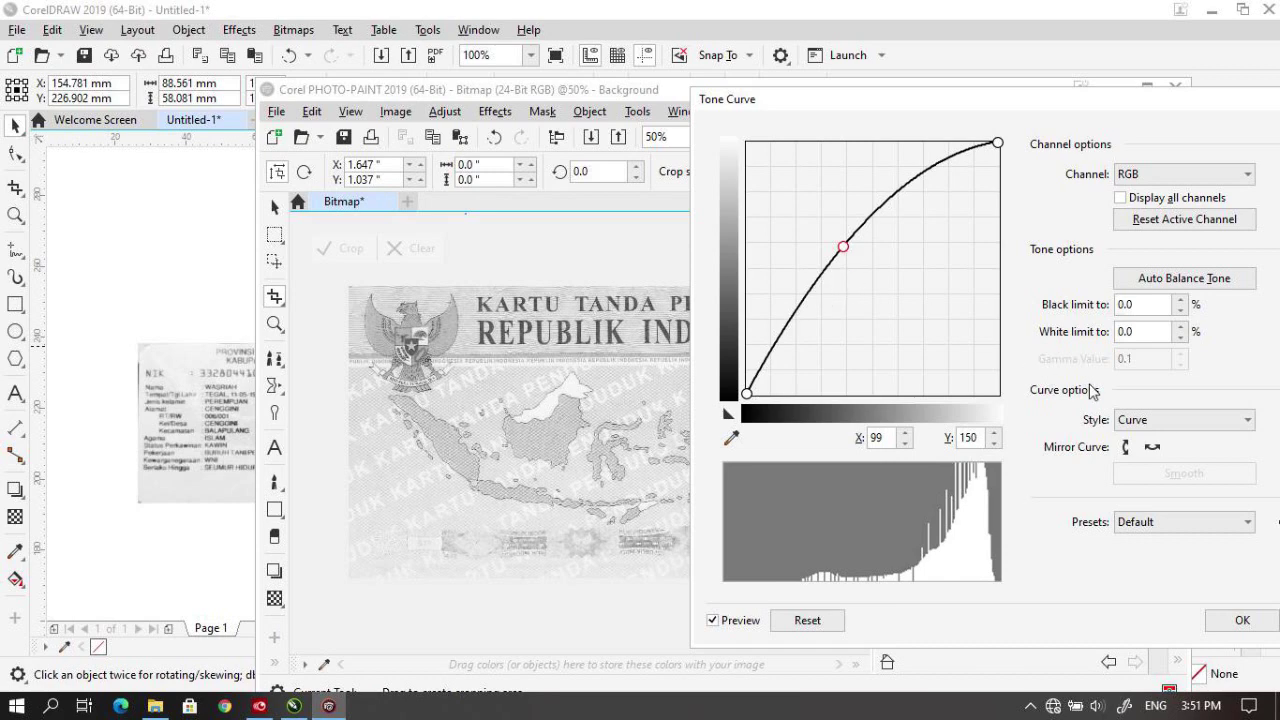
pyautogui.moveTo(1026, 99); pyautogui.dragTo(868, 76)
pyautogui.click(1087, 597)
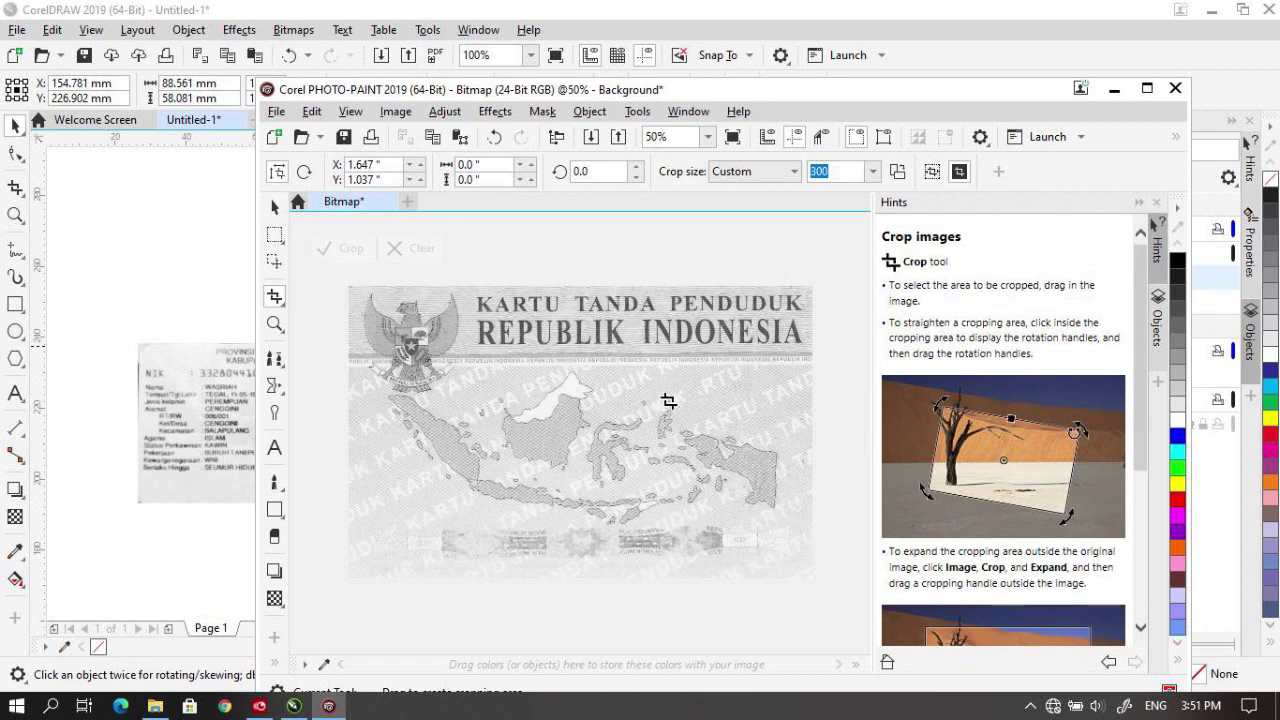
pyautogui.click(276, 111)
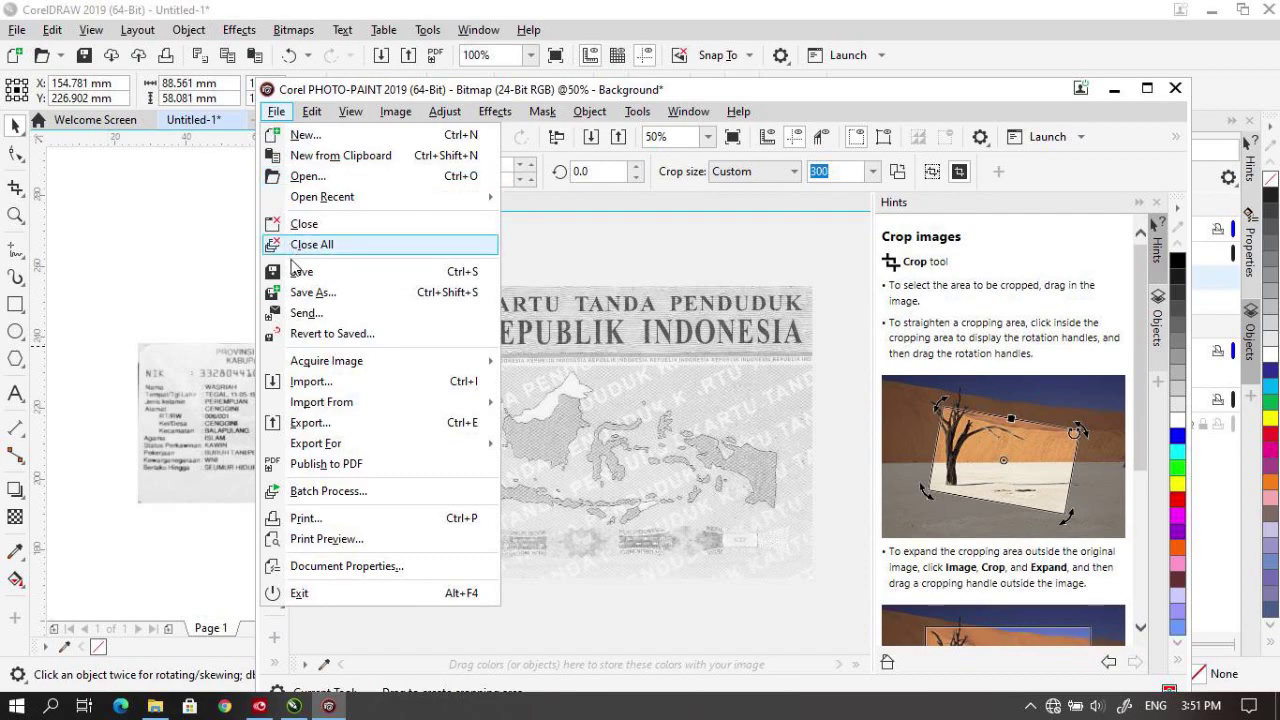
# Save the edited back card and close PHOTO-PAINT to update the CorelDRAW page
pyautogui.click(299, 274)
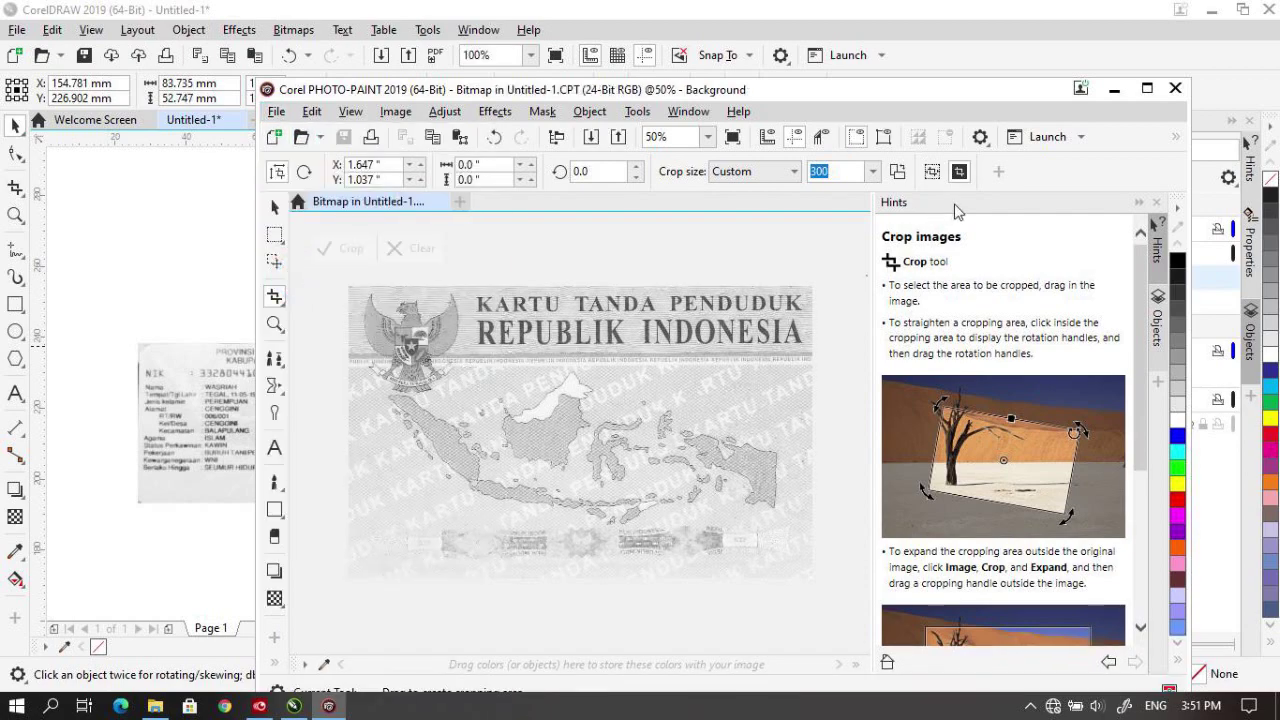
pyautogui.moveTo(660, 97)
pyautogui.mouseDown()
pyautogui.moveTo(1043, 551)
pyautogui.moveTo(868, 374)
pyautogui.moveTo(475, 457)
pyautogui.mouseUp()
pyautogui.click(986, 448)
# Move the front ID card scan higher on the page, left of the back scan
pyautogui.click(506, 363)
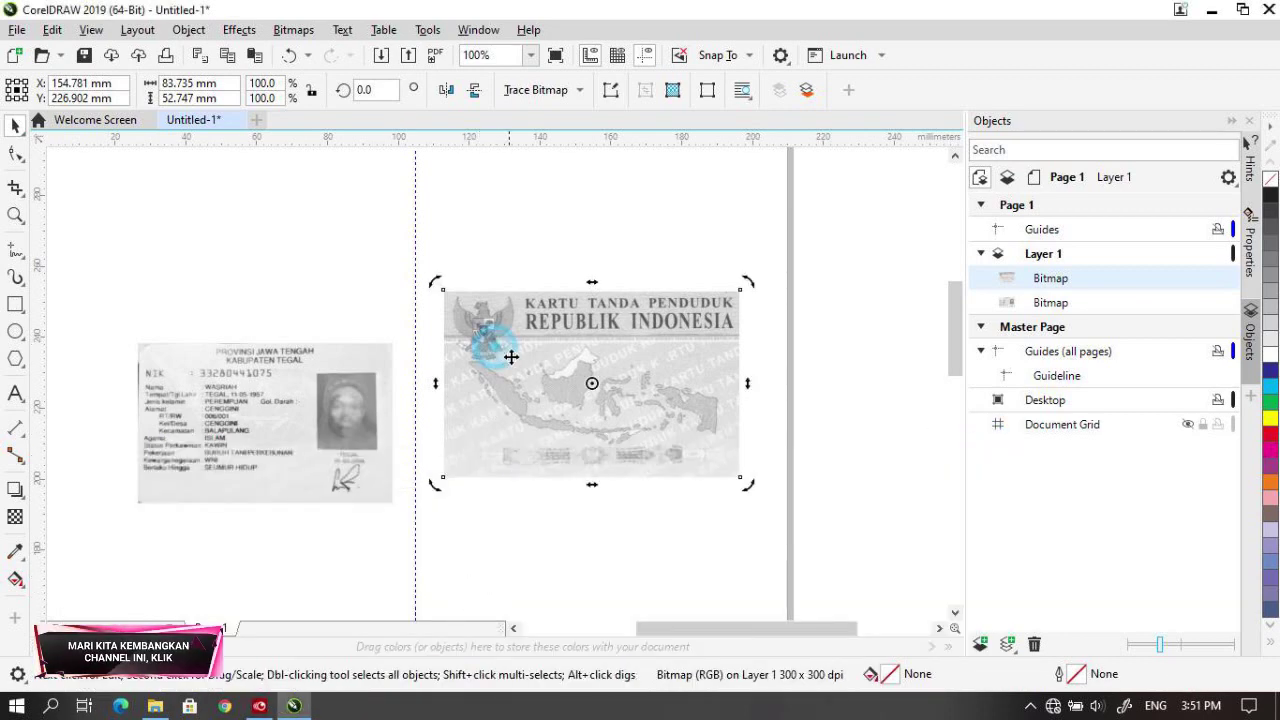
pyautogui.scroll(-2, 506, 371)
pyautogui.click(426, 456)
pyautogui.click(437, 508)
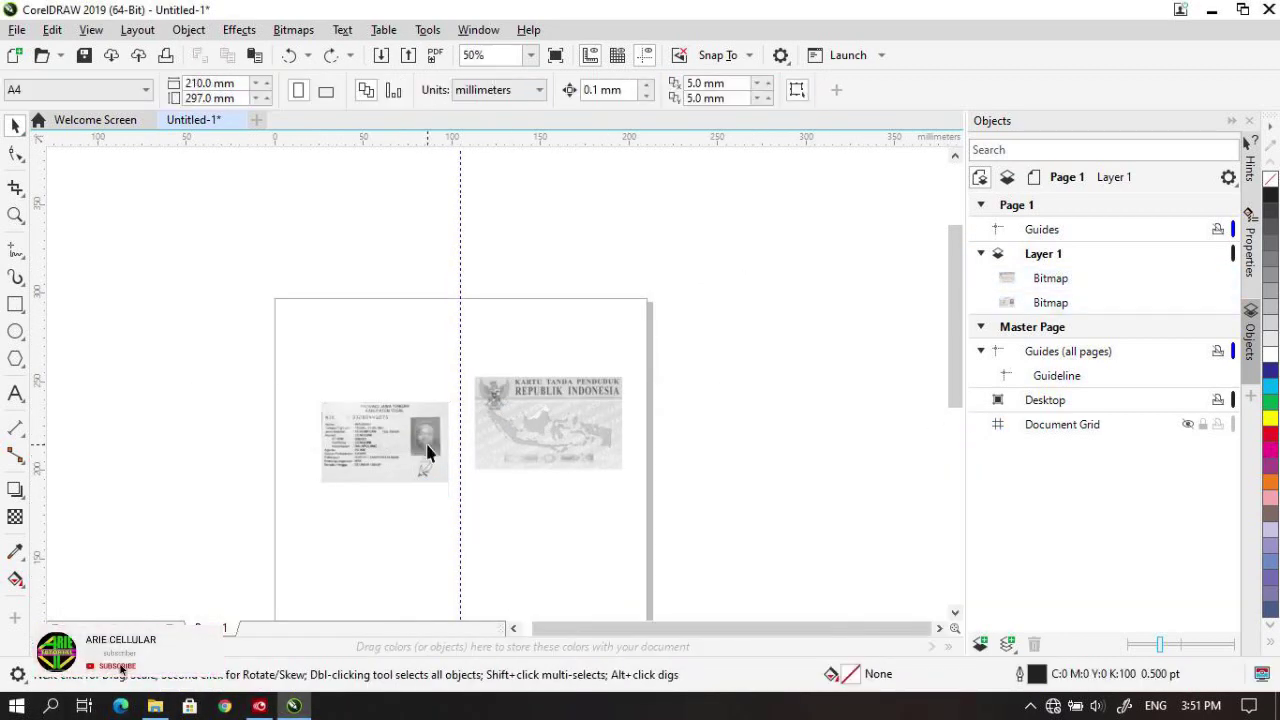
pyautogui.moveTo(403, 438); pyautogui.dragTo(394, 383)
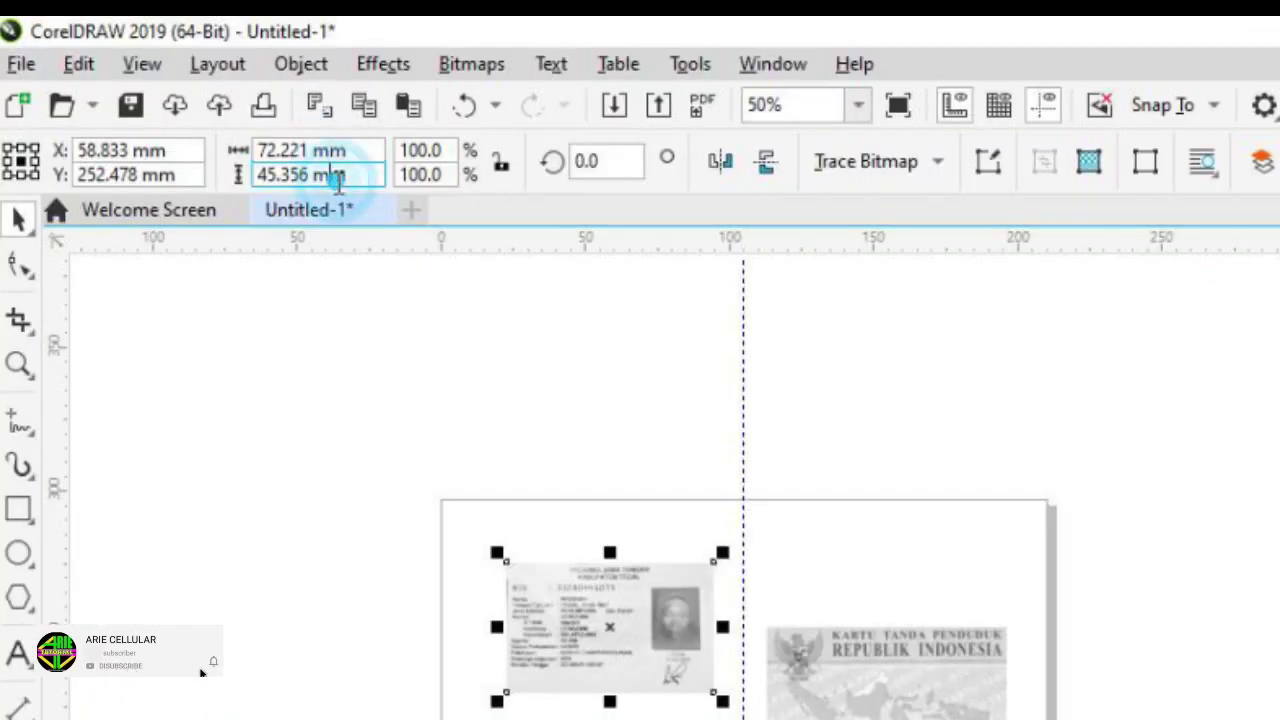
pyautogui.click(490, 416)
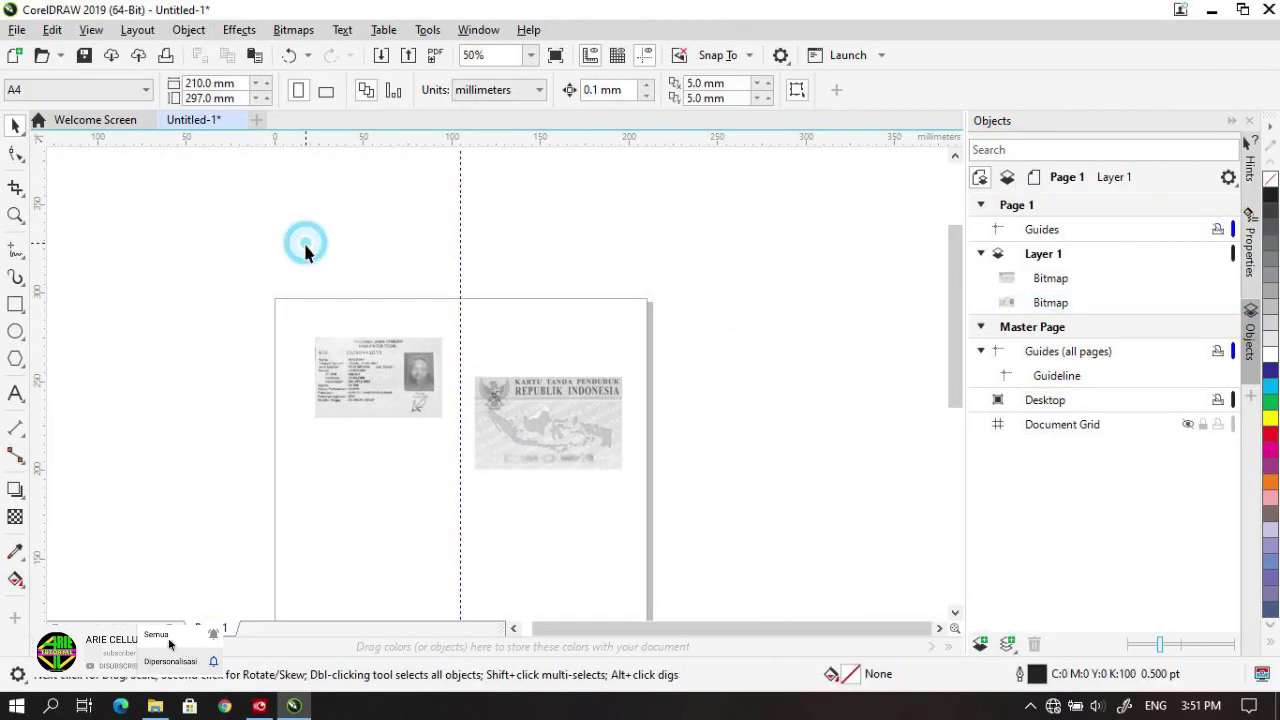
pyautogui.click(347, 389)
pyautogui.click(188, 204)
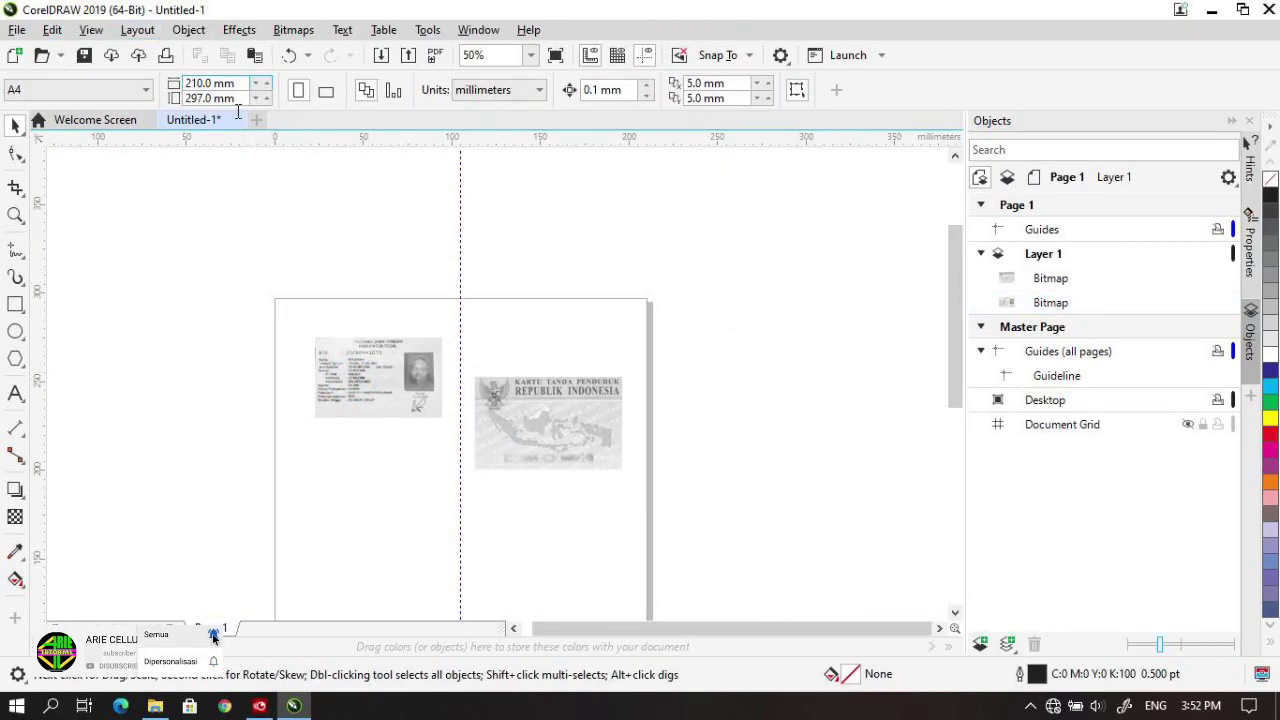
pyautogui.click(138, 30)
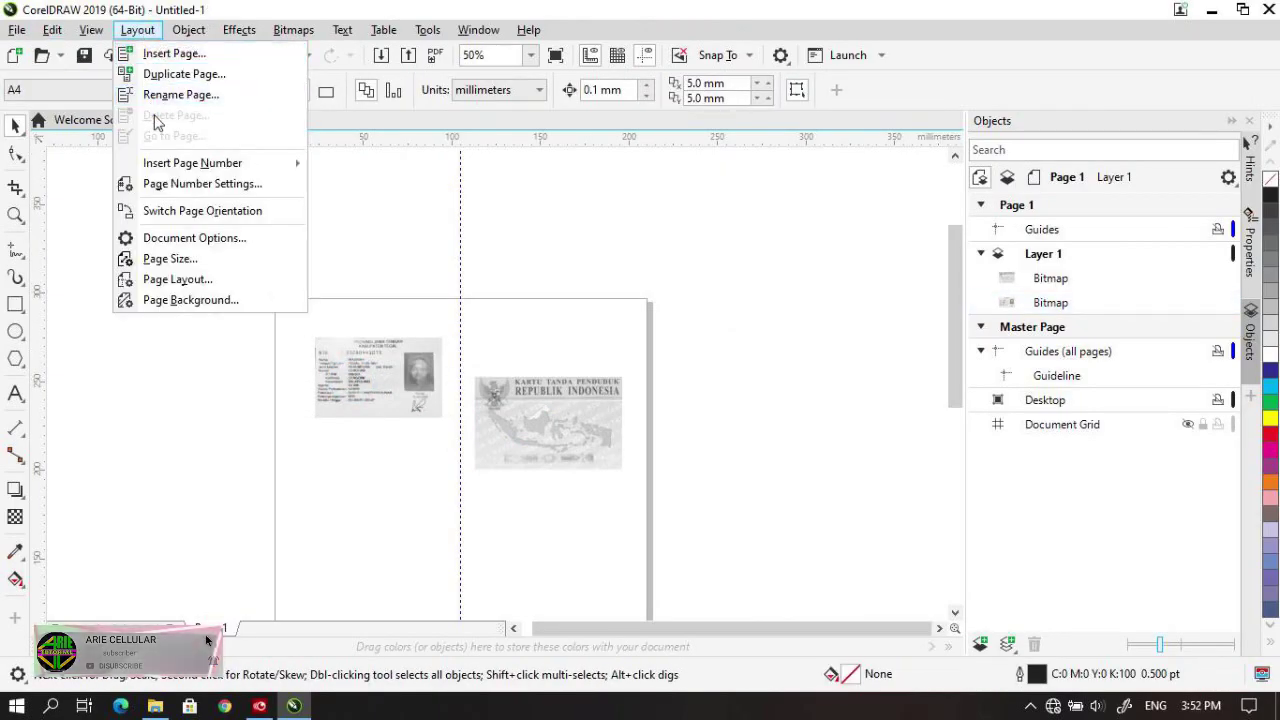
# Change the Page Size units from millimeters to centimeters, so A4 reads 21.0 × 29.7 cm
pyautogui.click(188, 262)
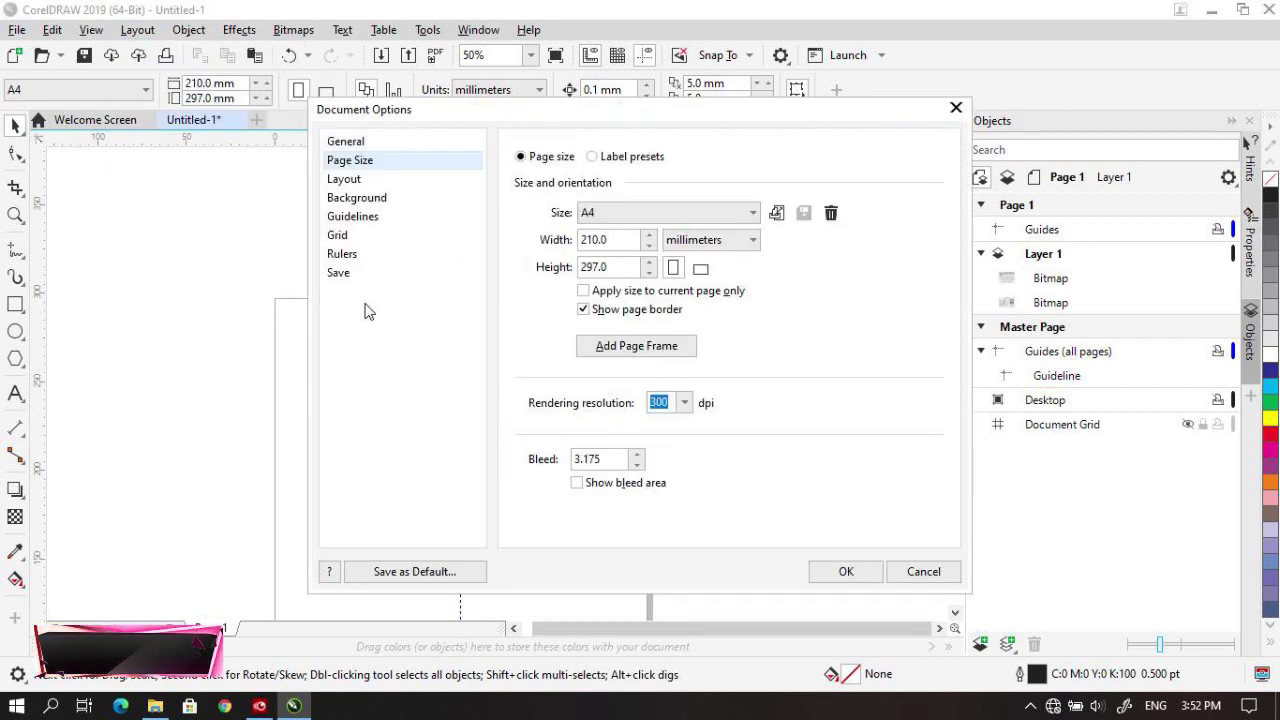
pyautogui.click(672, 243)
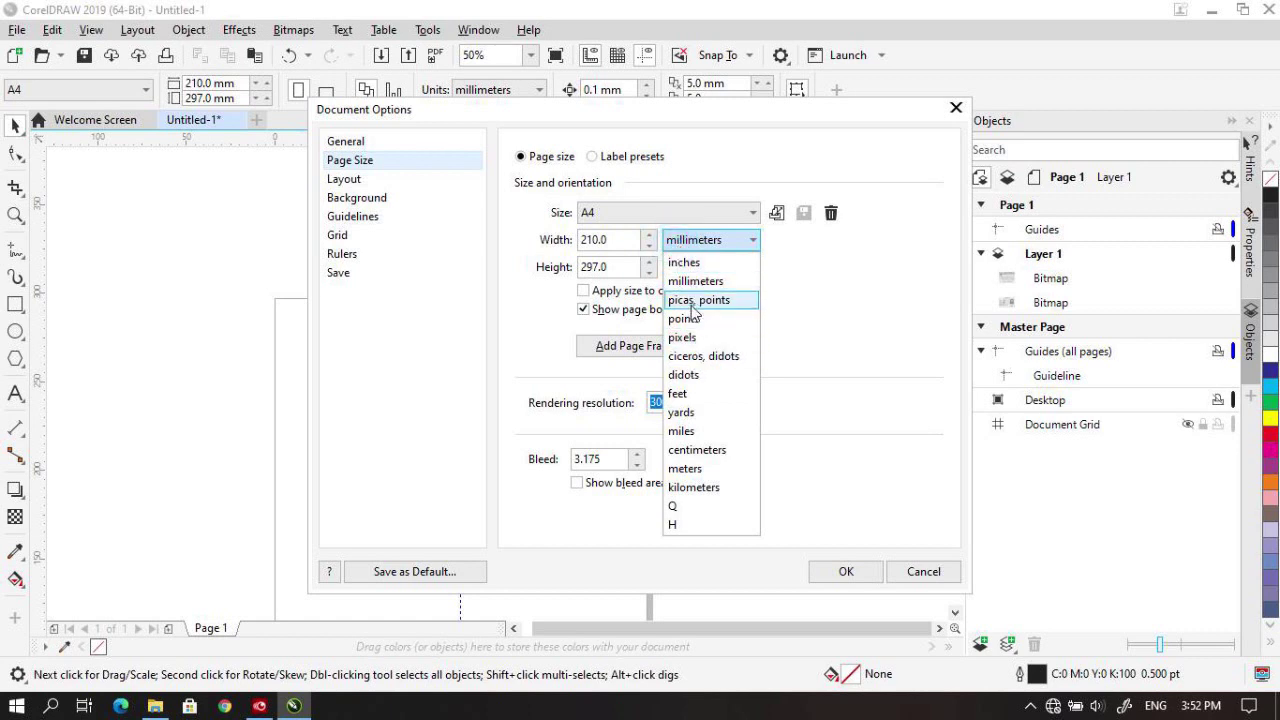
pyautogui.click(697, 450)
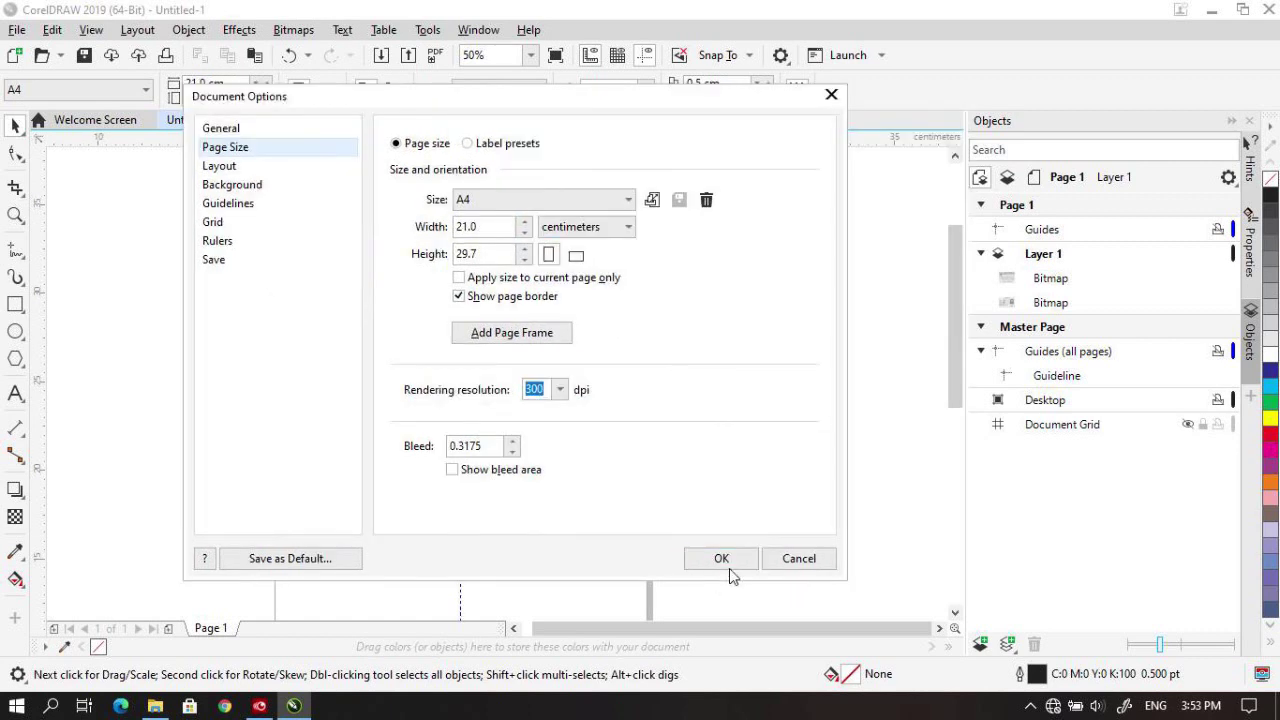
pyautogui.click(722, 560)
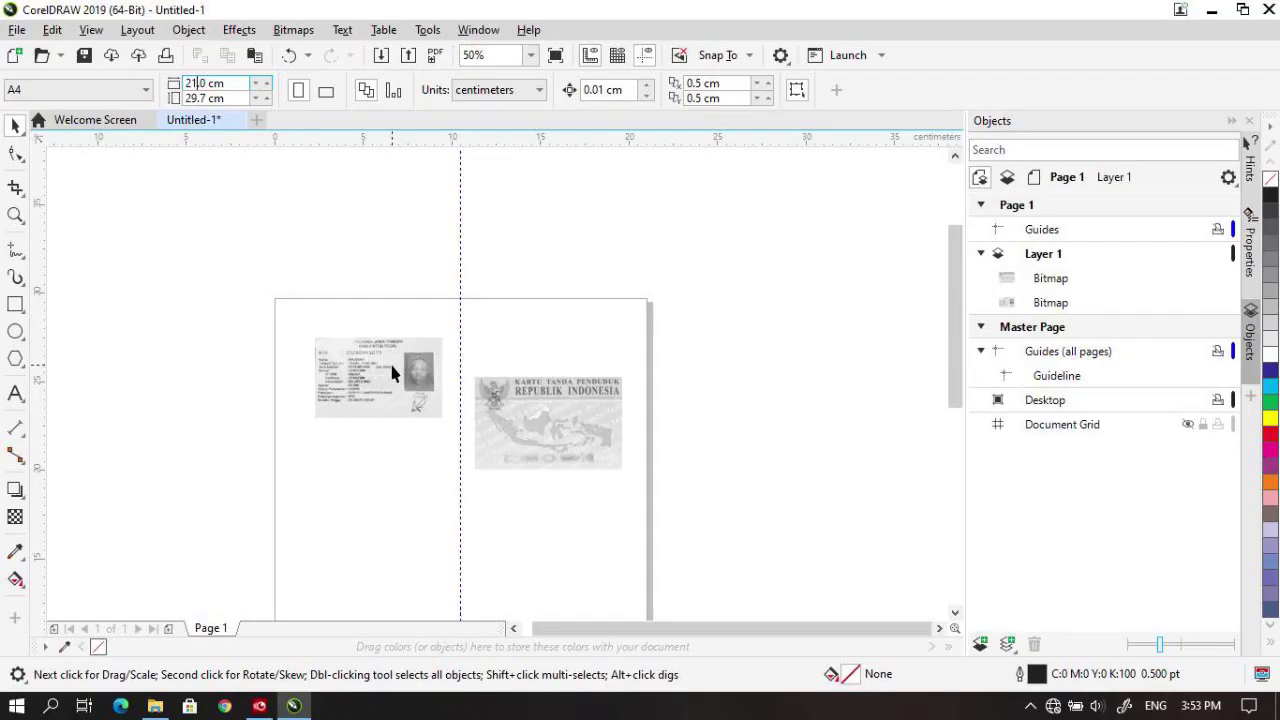
pyautogui.click(682, 668)
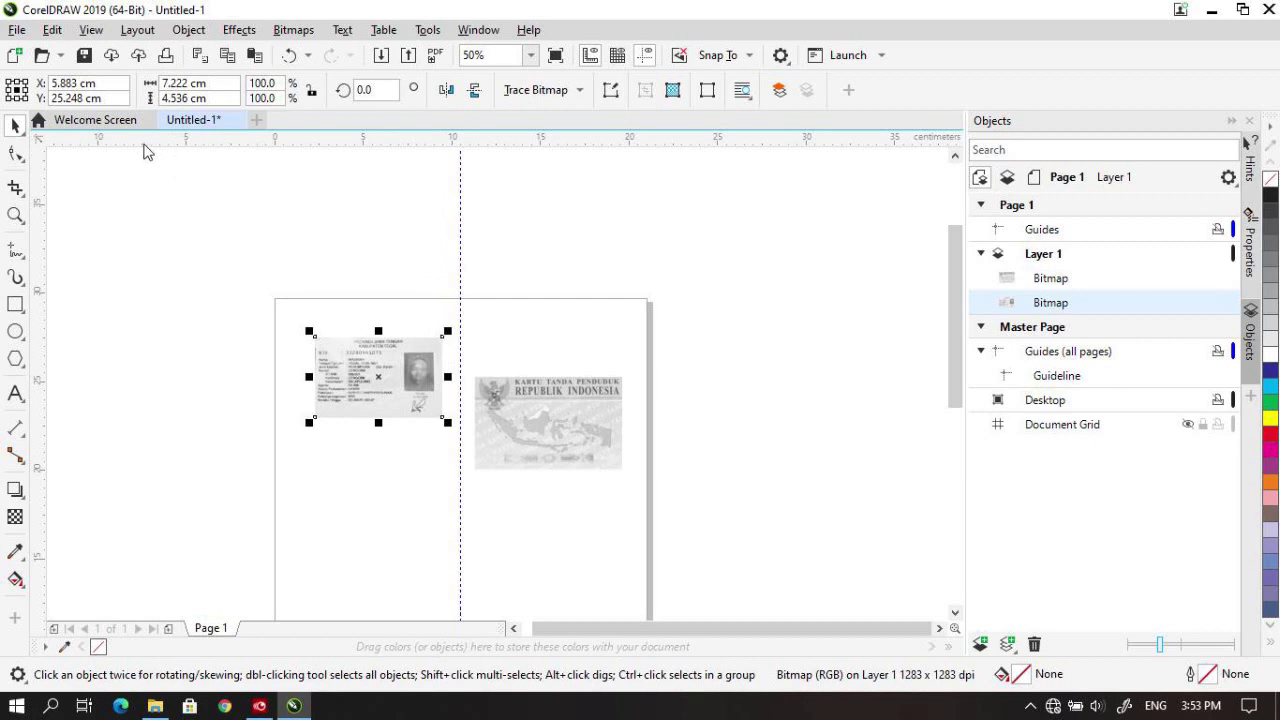
# Resize the front card scan to 8.5 × 5.5 cm
pyautogui.hotkey('ctrl', 'z')
pyautogui.doubleClick(189, 99)
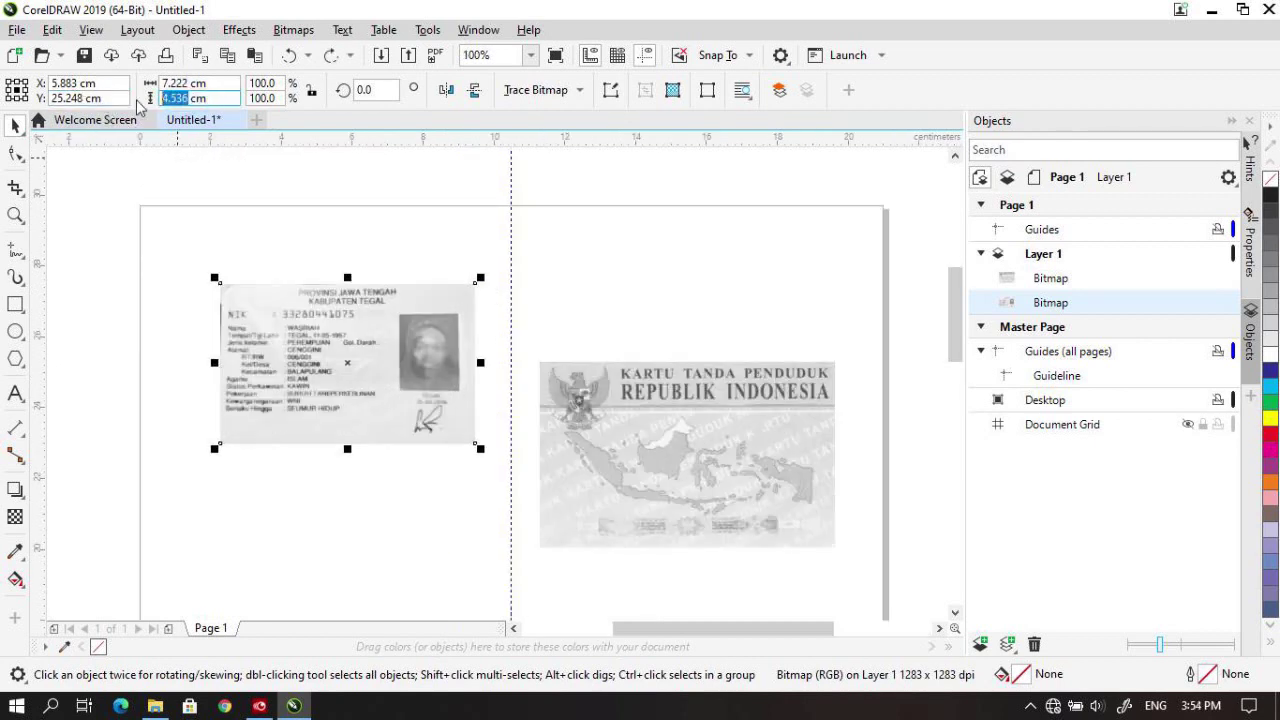
pyautogui.write('5.5')
pyautogui.doubleClick(192, 83)
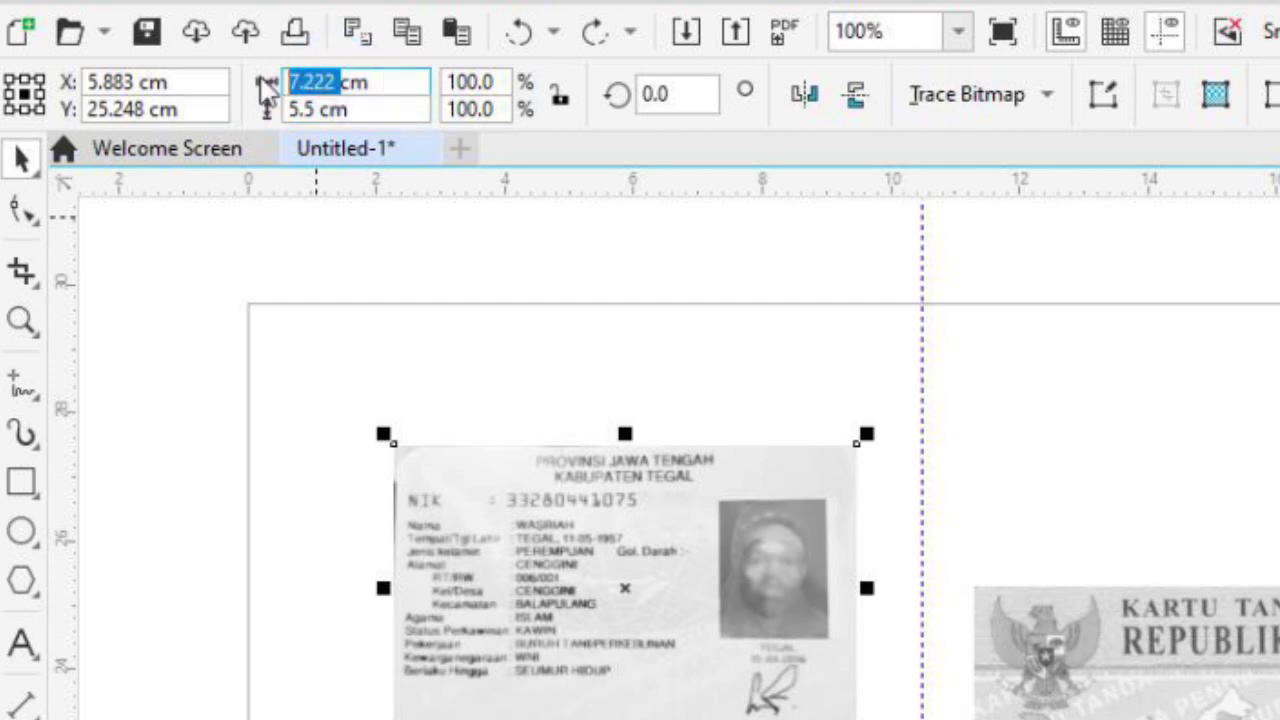
pyautogui.write('8.5')
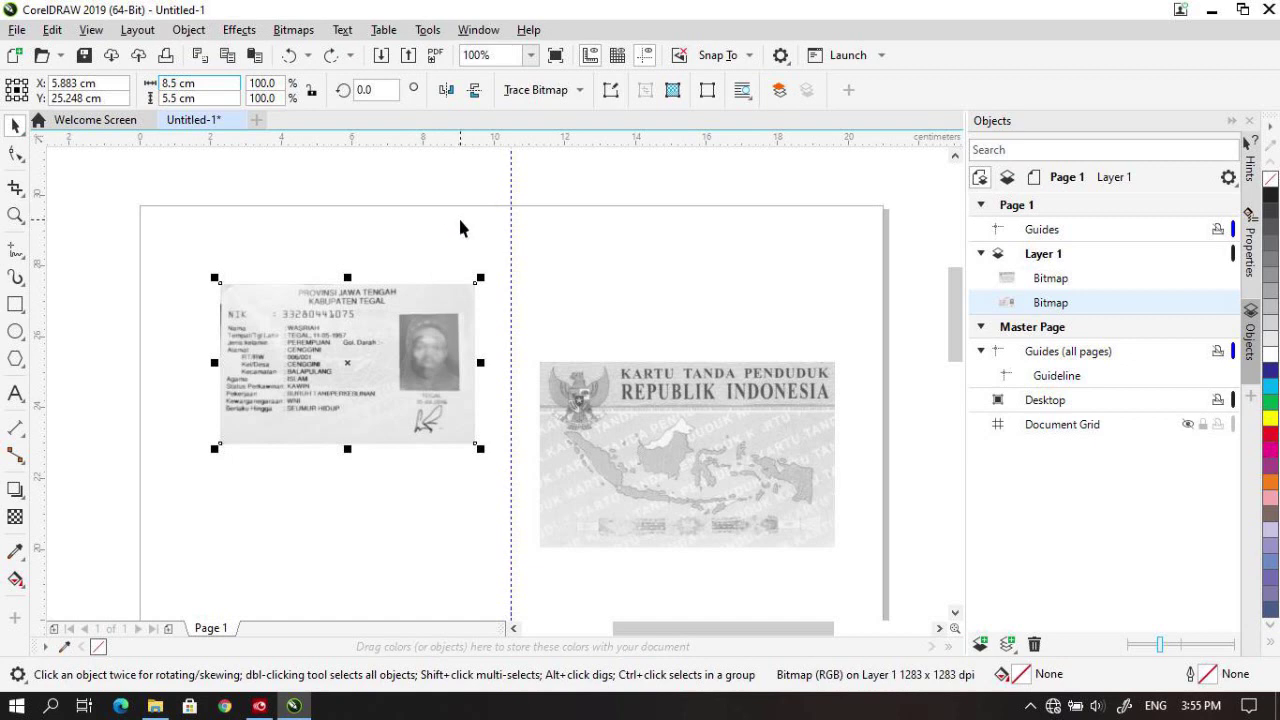
pyautogui.press('Return')
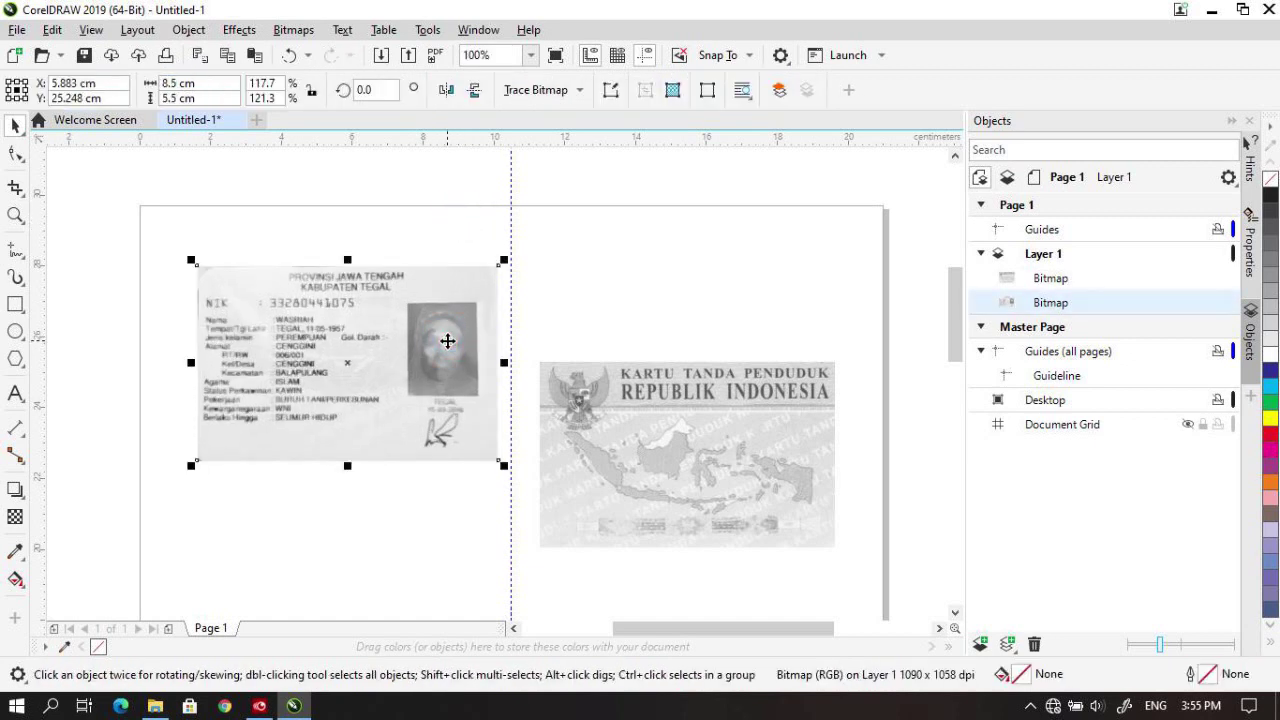
# Raise the back card level with the front, resize it to 8.5 × 5.5 cm, and nudge it left
pyautogui.click(572, 413)
pyautogui.moveTo(574, 403); pyautogui.dragTo(574, 316)
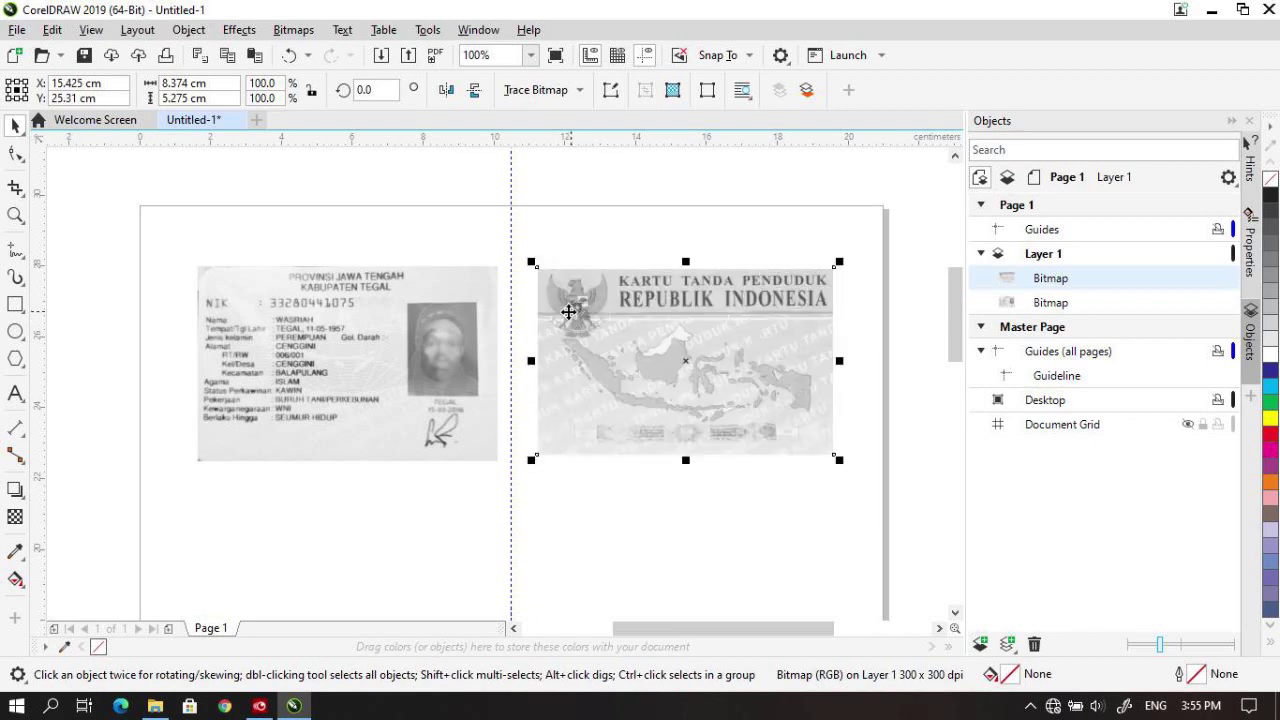
pyautogui.click(188, 86)
pyautogui.doubleClick(188, 86)
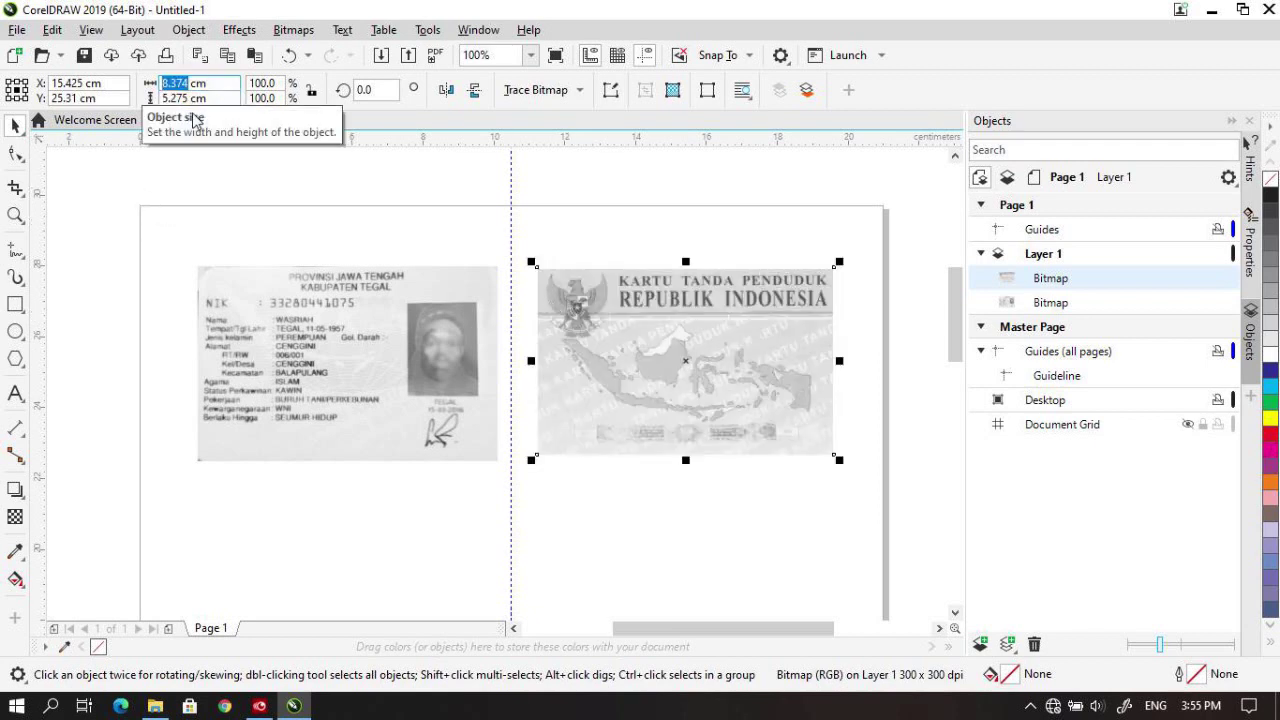
pyautogui.write('8.5')
pyautogui.doubleClick(160, 98)
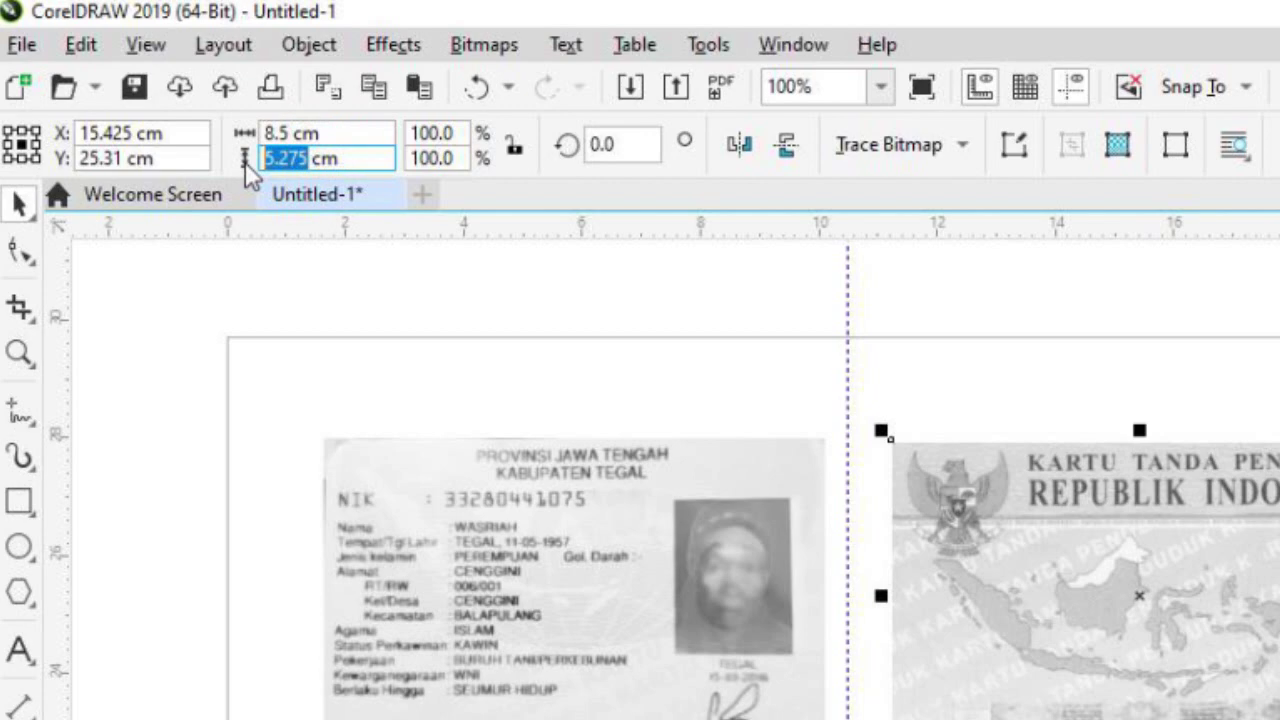
pyautogui.write('5.5')
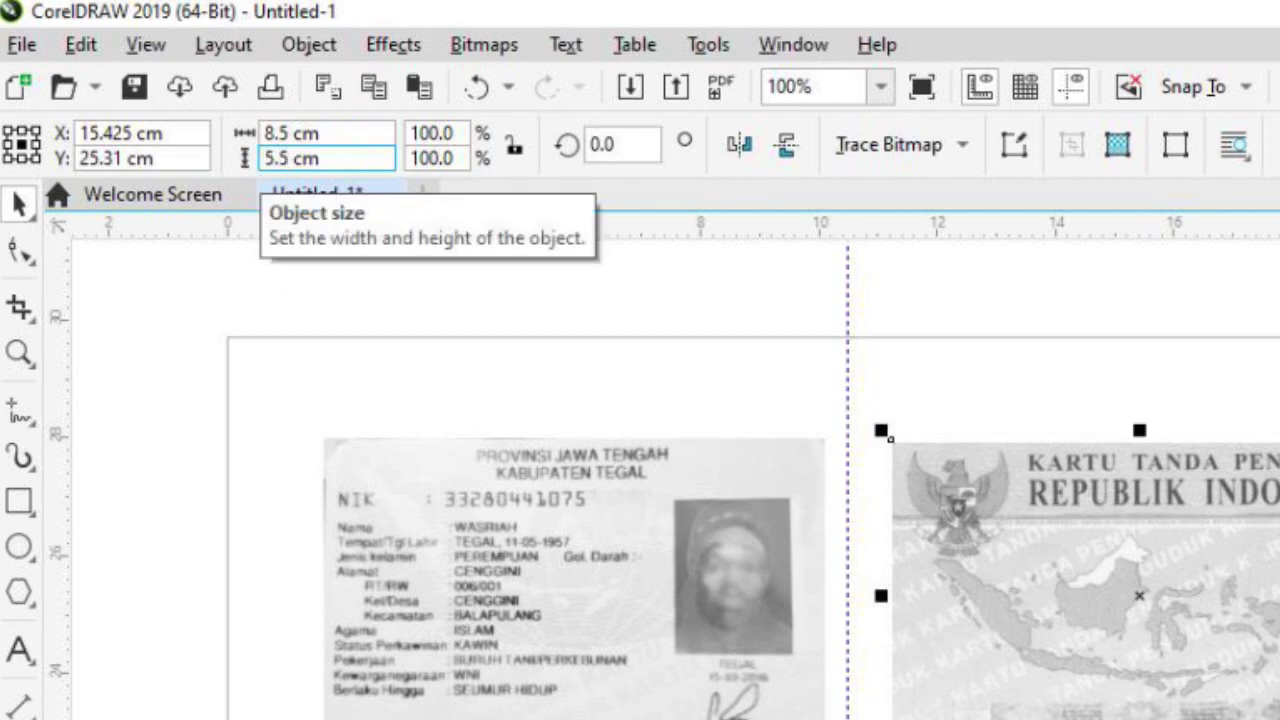
pyautogui.click(343, 323)
pyautogui.click(614, 334)
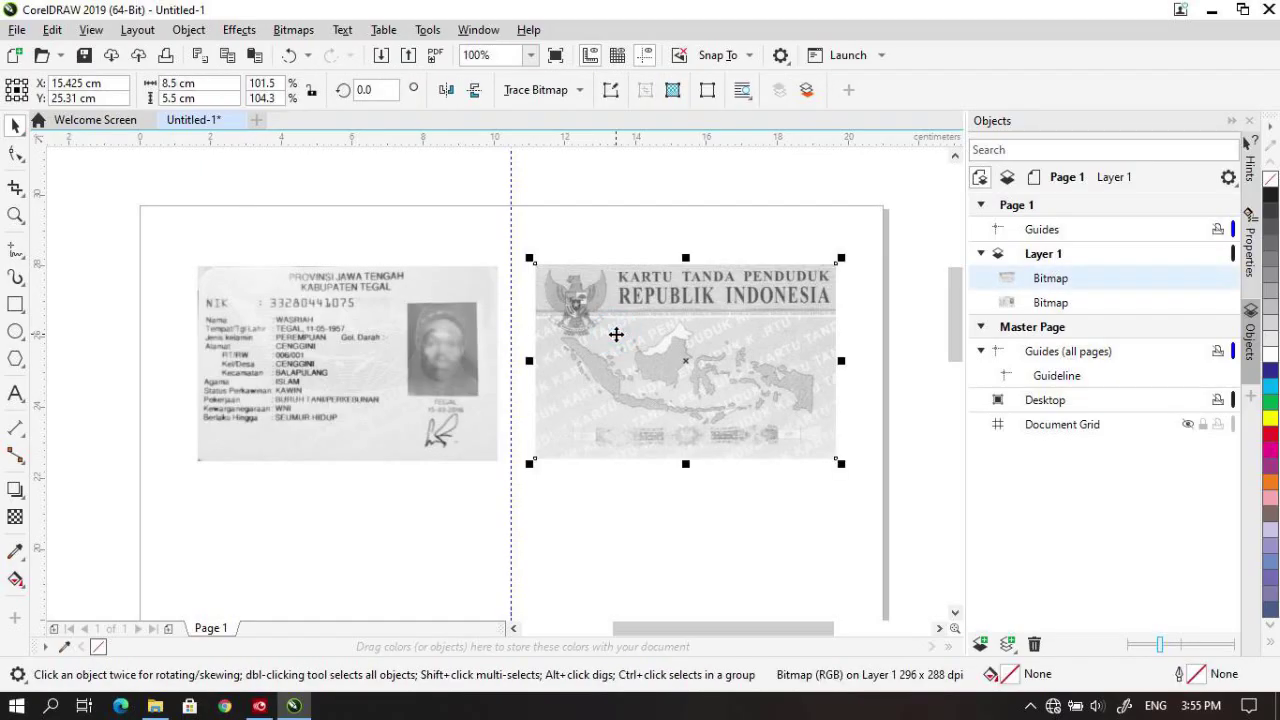
pyautogui.moveTo(616, 334); pyautogui.dragTo(604, 336)
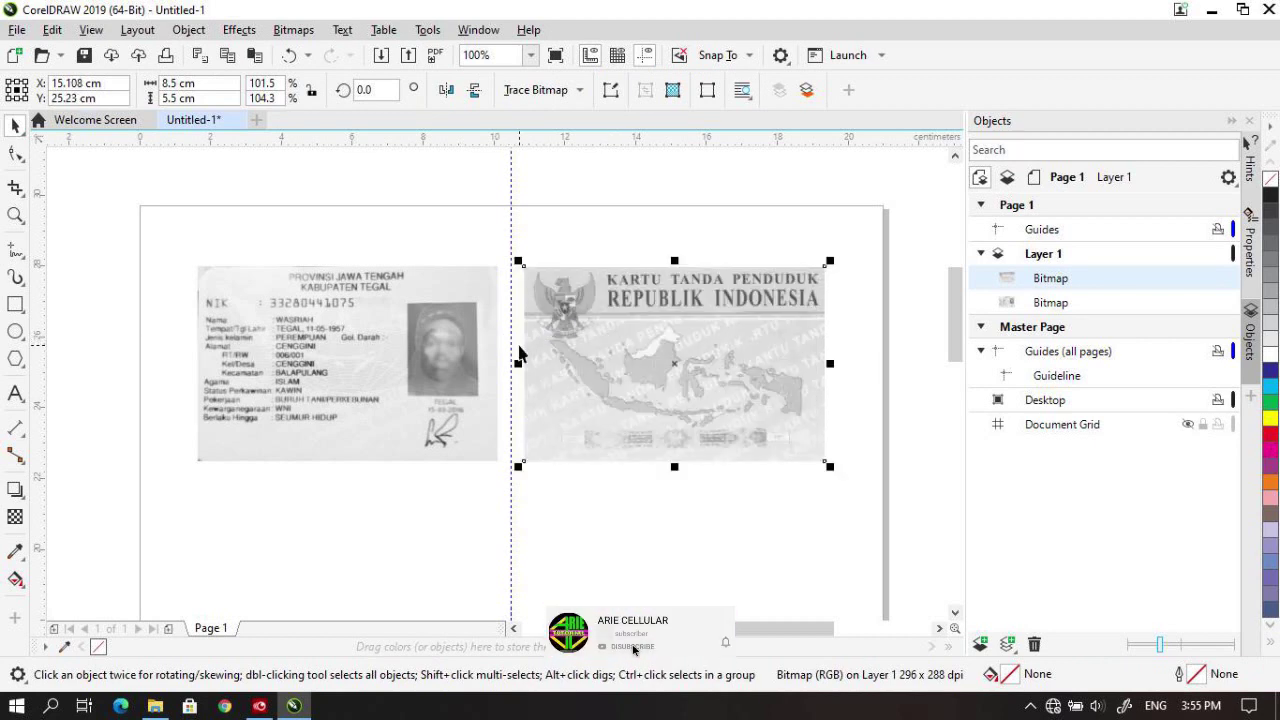
# Fine-tune the back card beside the front card and select both scans
pyautogui.moveTo(548, 328); pyautogui.dragTo(544, 323)
pyautogui.press('Escape')
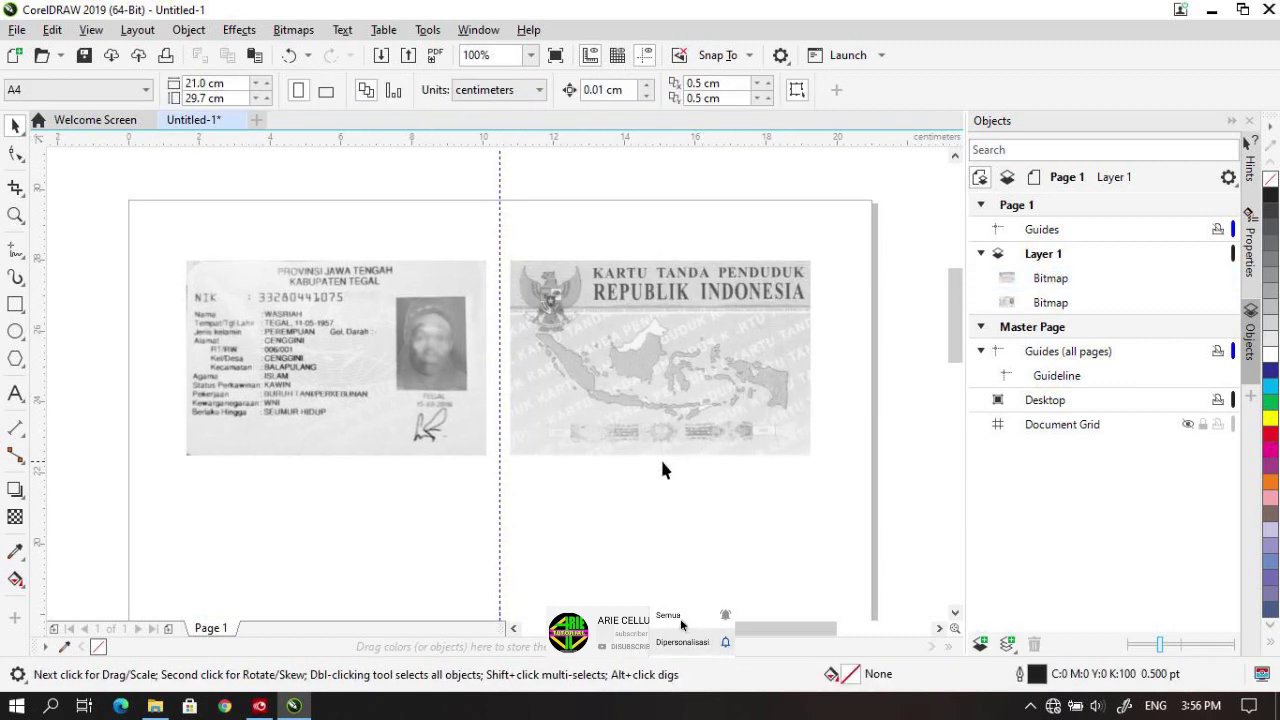
pyautogui.scroll(-2, 729, 391)
pyautogui.moveTo(518, 497); pyautogui.dragTo(682, 364)
pyautogui.click(744, 371)
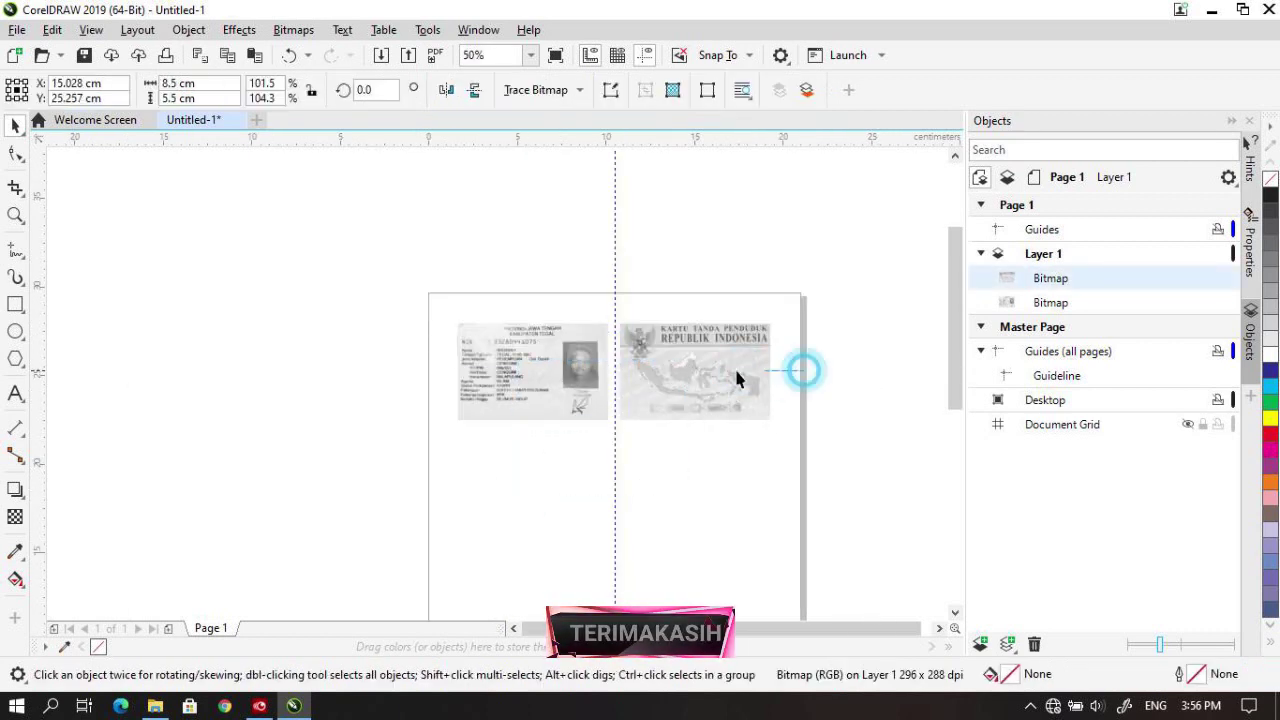
pyautogui.press('Escape')
pyautogui.moveTo(406, 278); pyautogui.dragTo(812, 480)
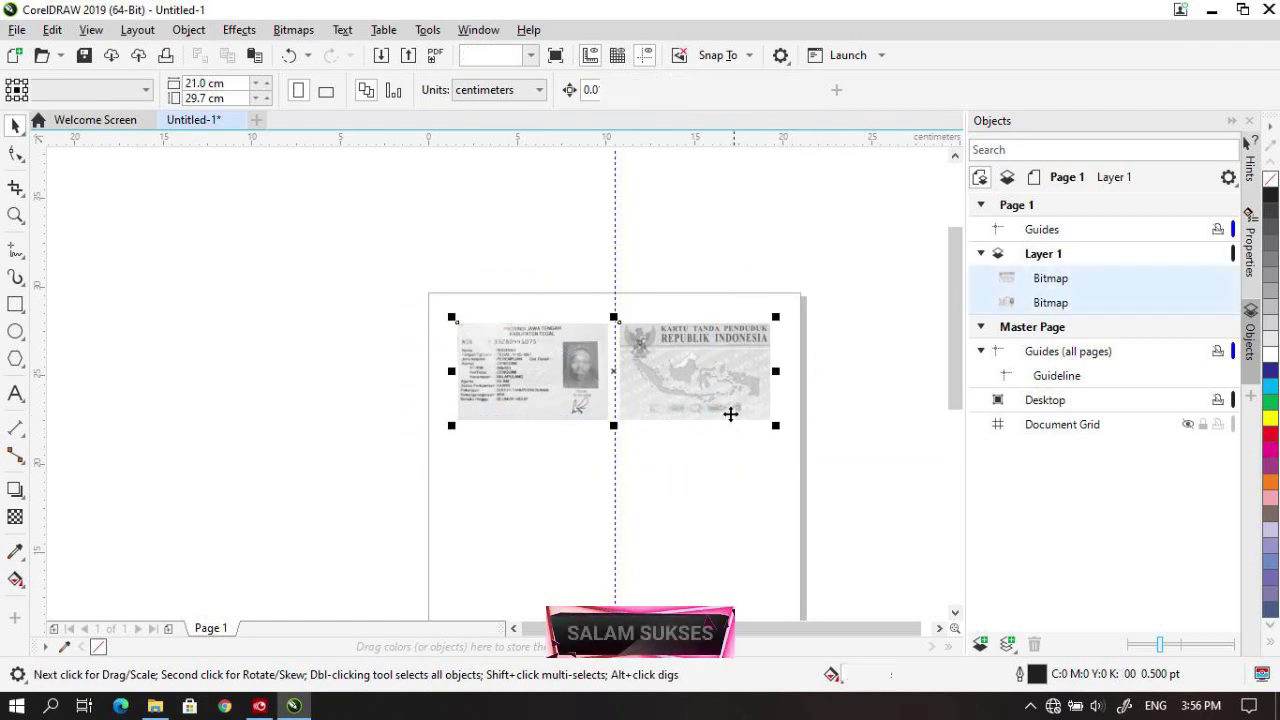
# Copy and paste both card scans, placing the duplicate pair below the first row
pyautogui.rightClick(718, 400)
pyautogui.click(765, 290)
pyautogui.rightClick(679, 471)
pyautogui.click(722, 392)
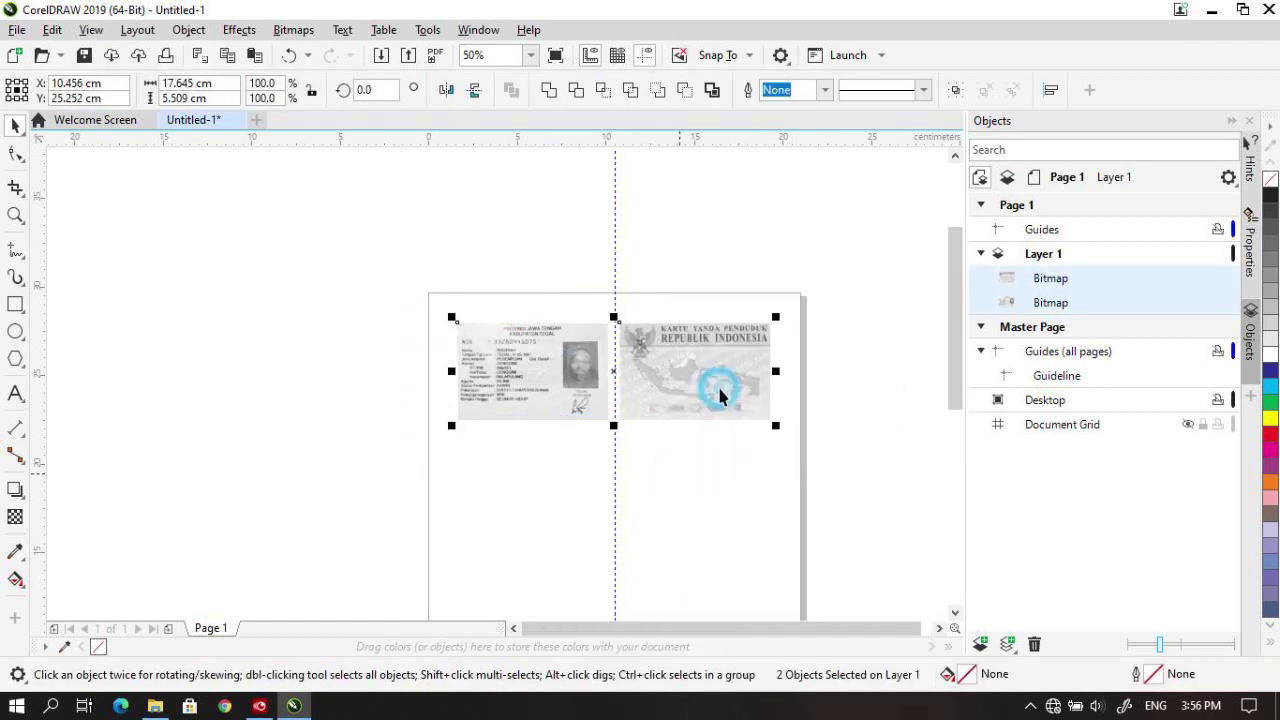
pyautogui.moveTo(691, 394); pyautogui.dragTo(691, 510)
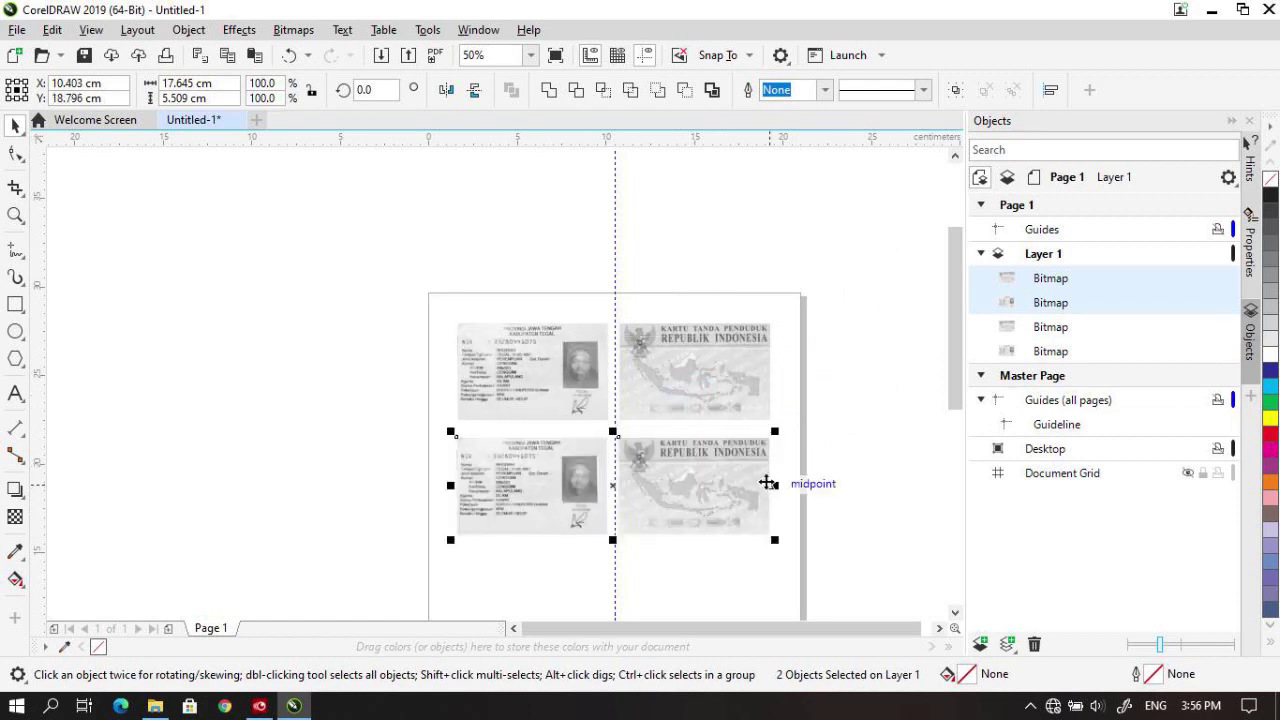
pyautogui.click(784, 477)
# Line up the lower card pair directly under the top pair
pyautogui.click(733, 488)
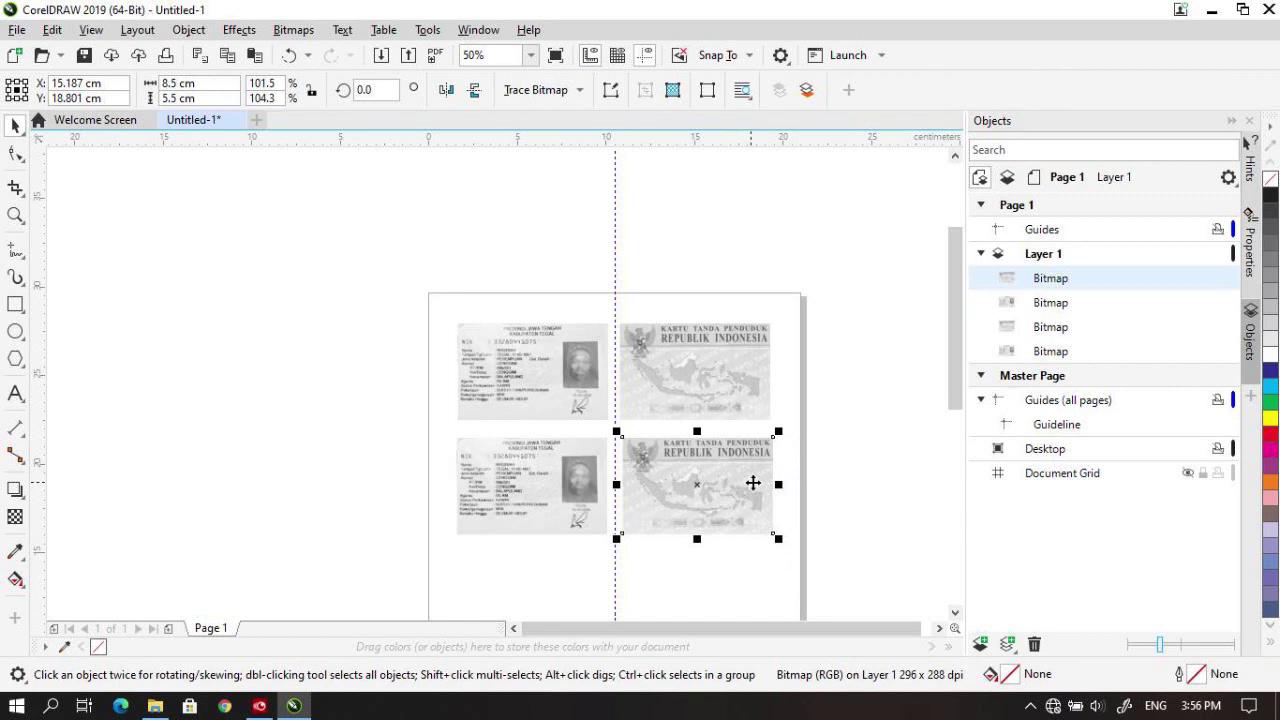
pyautogui.click(289, 56)
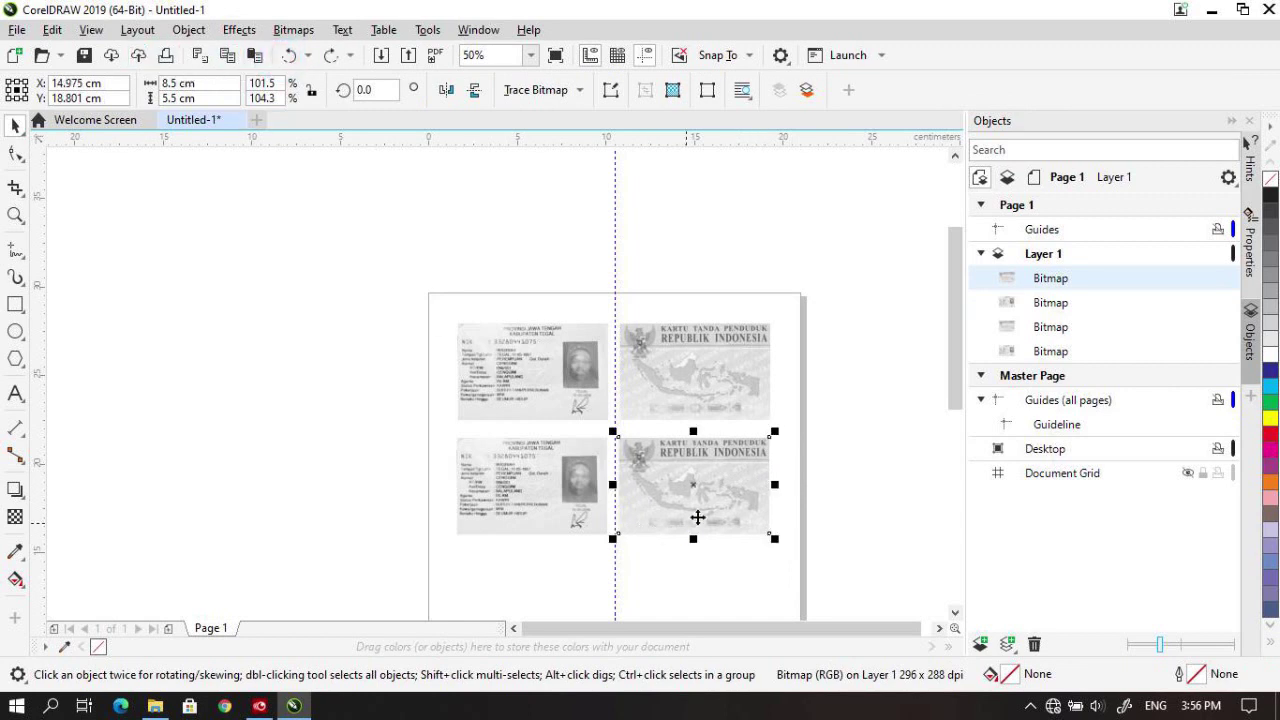
pyautogui.click(812, 495)
pyautogui.moveTo(423, 437); pyautogui.dragTo(732, 560)
pyautogui.scroll(4, 645, 520)
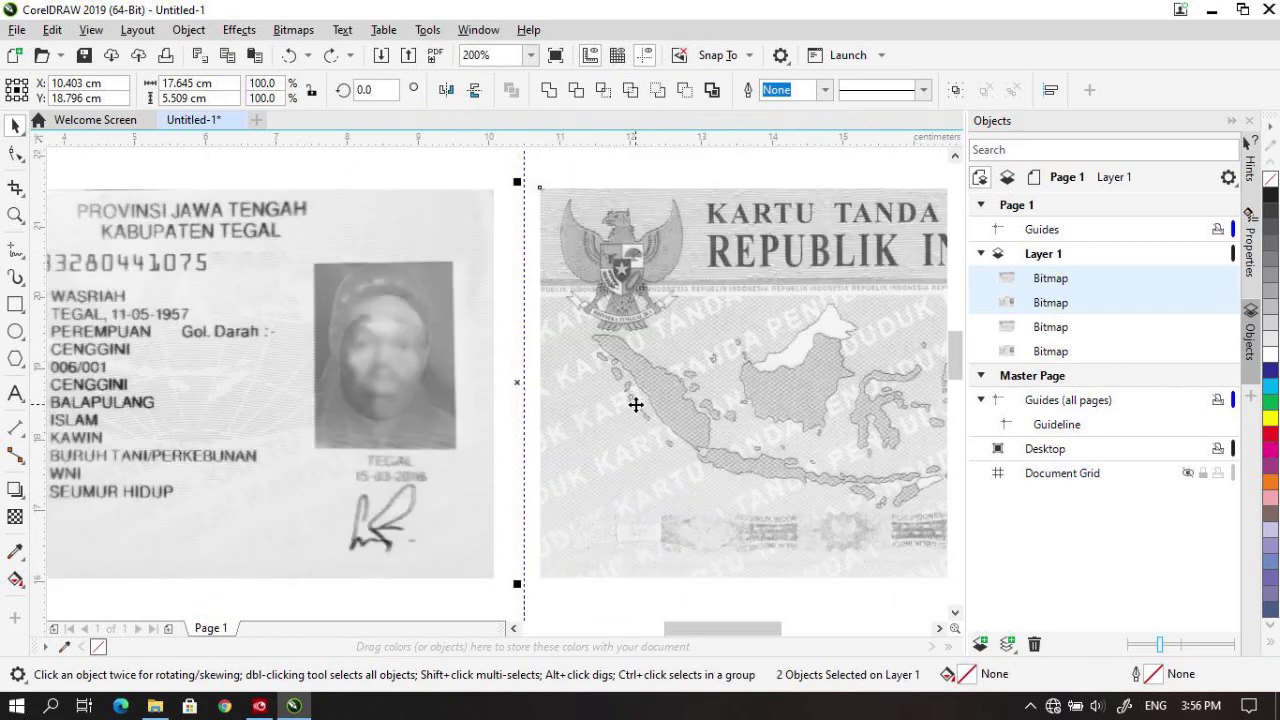
pyautogui.scroll(-2, 636, 404)
pyautogui.moveTo(634, 400); pyautogui.dragTo(637, 392)
pyautogui.click(651, 534)
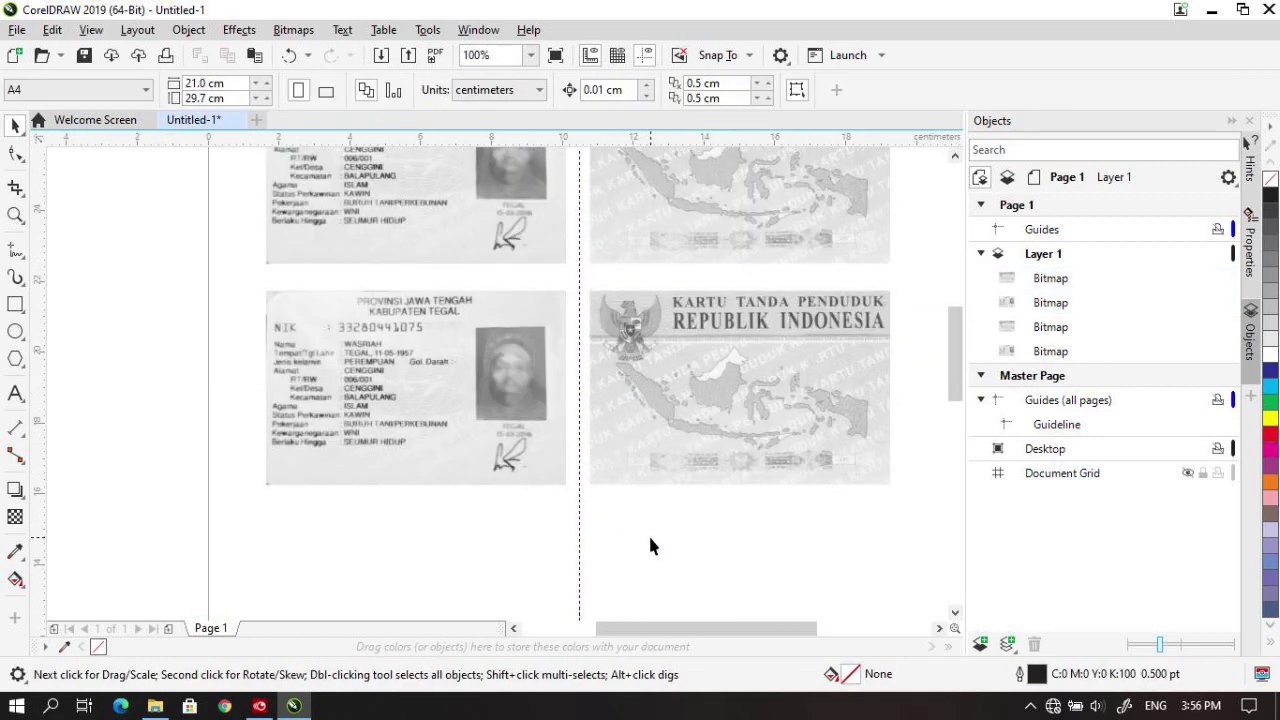
# Delete both back card scans on the right, leaving the two fronts stacked left
pyautogui.scroll(-2, 650, 463)
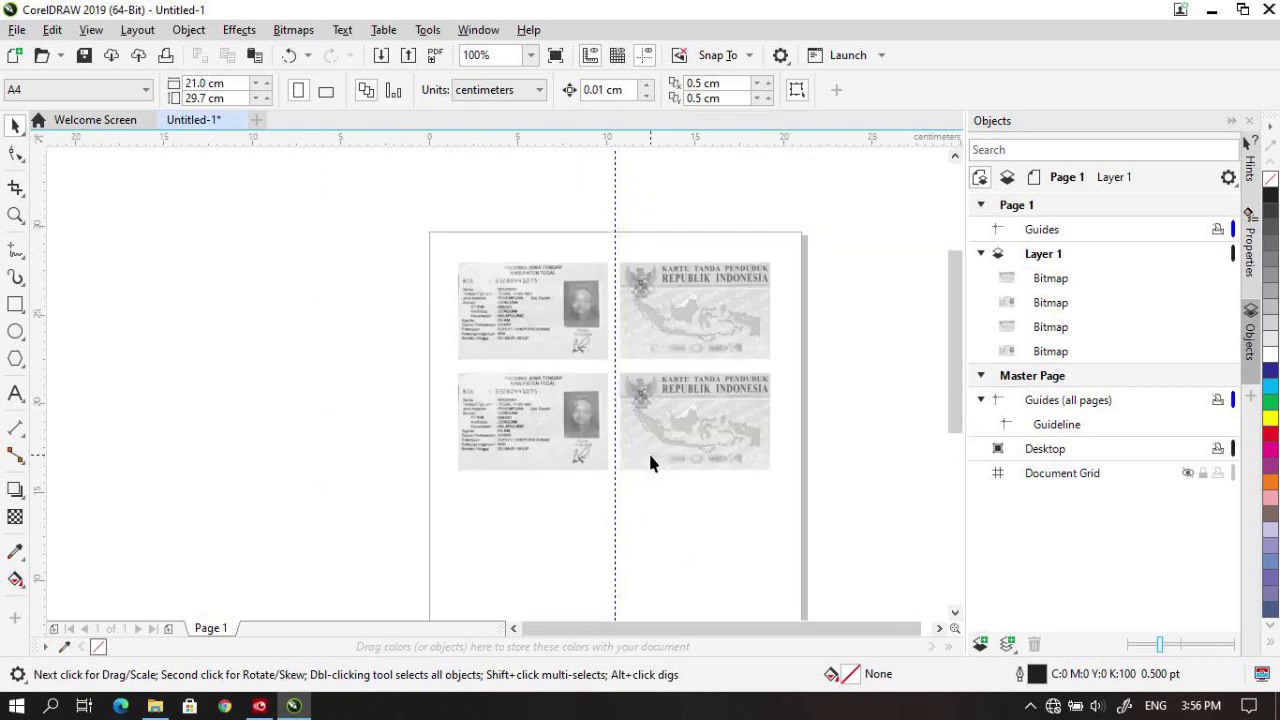
pyautogui.click(681, 409)
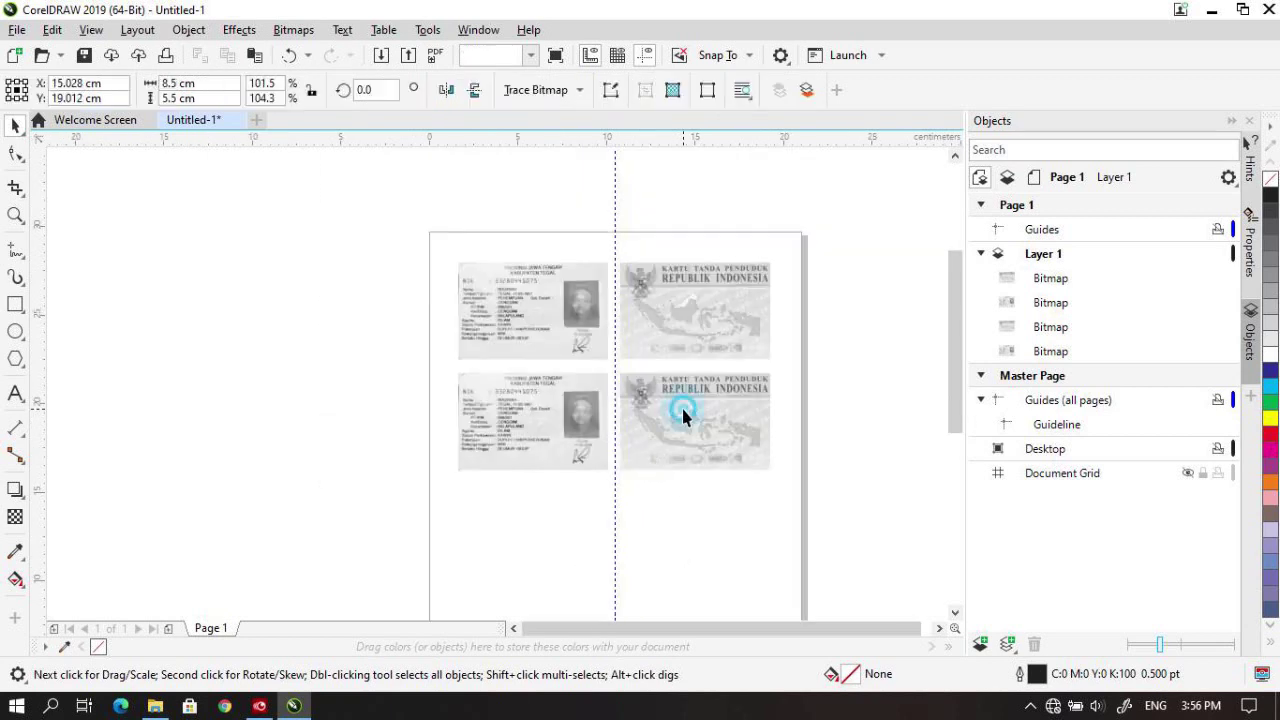
pyautogui.click(668, 320)
pyautogui.click(732, 505)
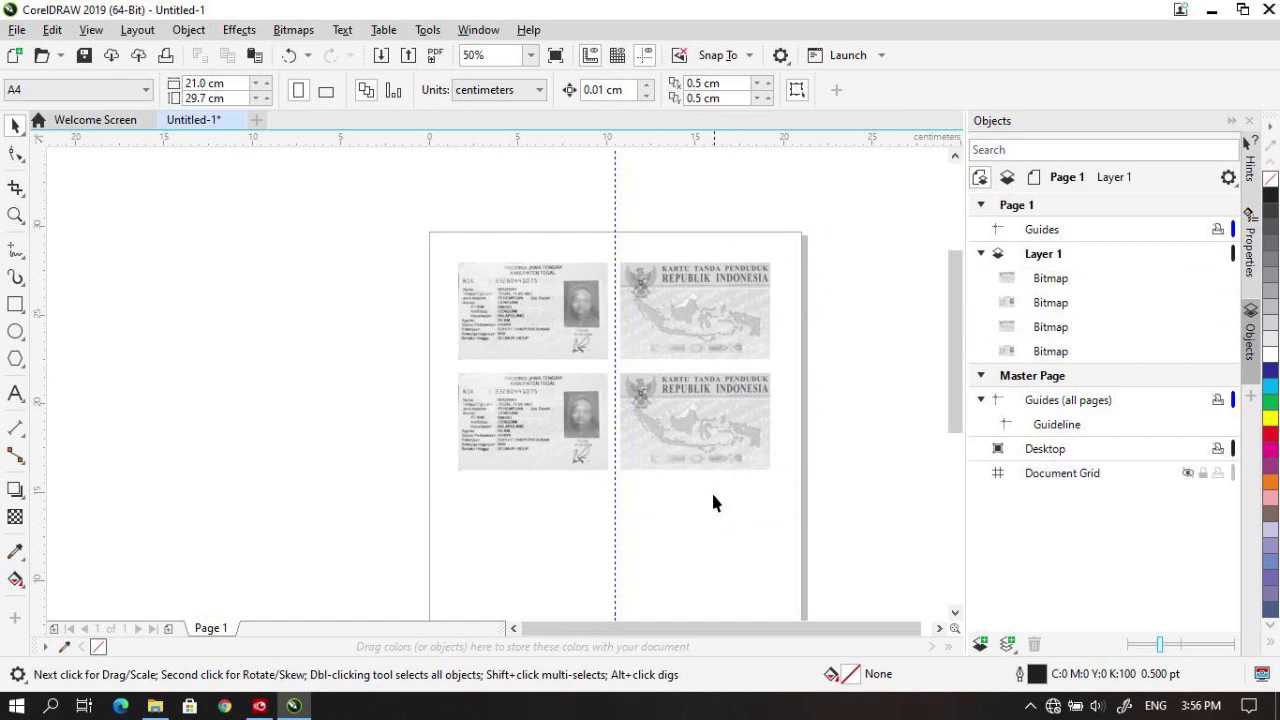
pyautogui.moveTo(691, 545); pyautogui.dragTo(697, 213)
pyautogui.moveTo(829, 240); pyautogui.dragTo(616, 518)
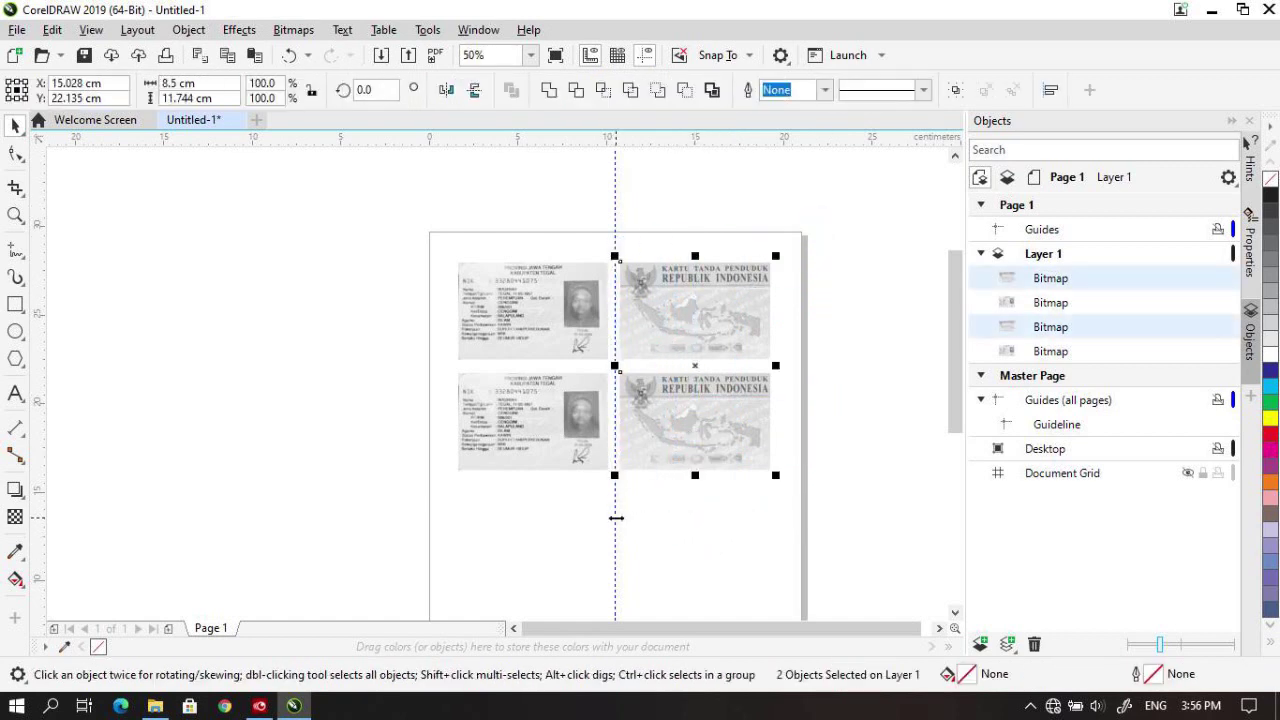
pyautogui.rightClick(688, 314)
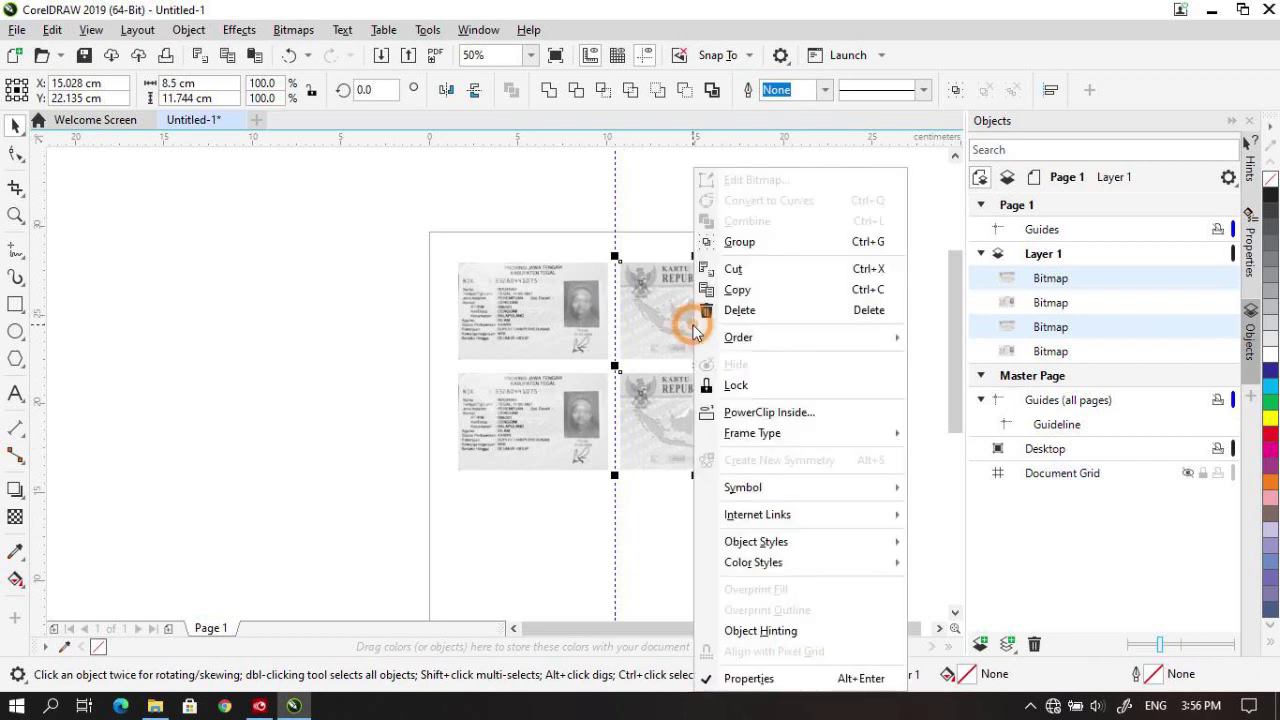
pyautogui.click(737, 313)
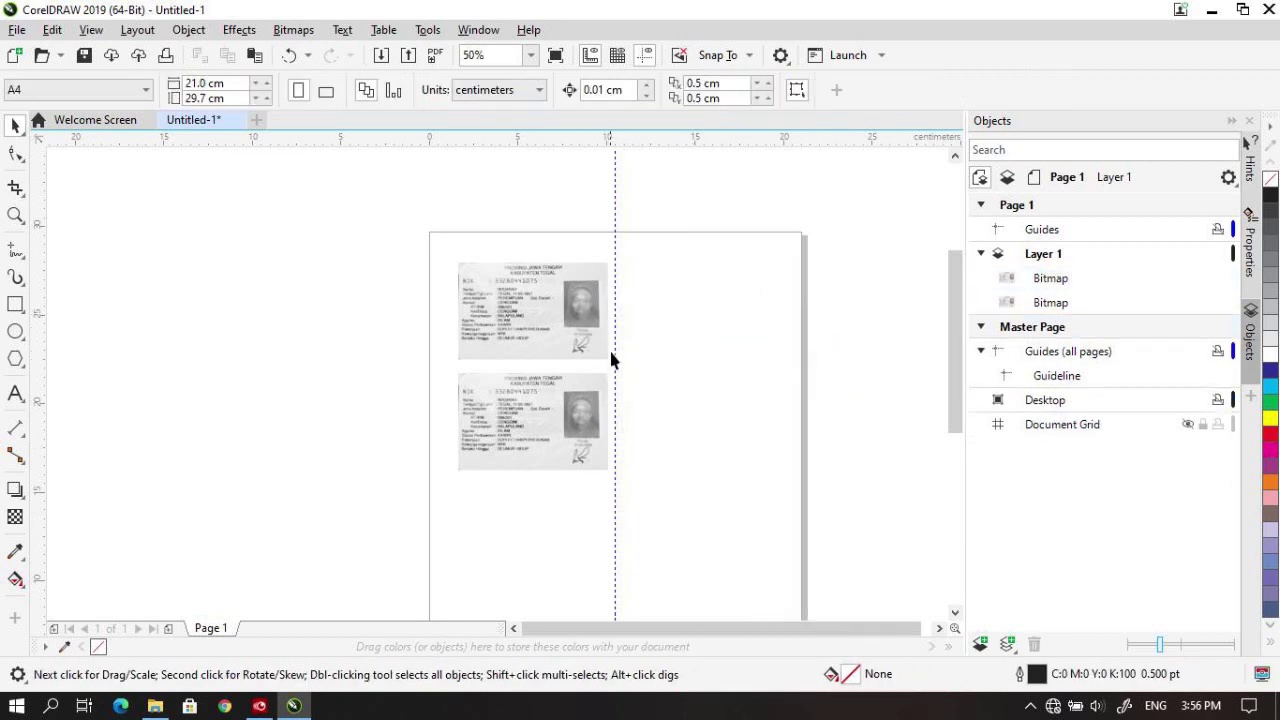
# Open the Print dialog and choose the Canon iP2700 series printer
pyautogui.click(24, 31)
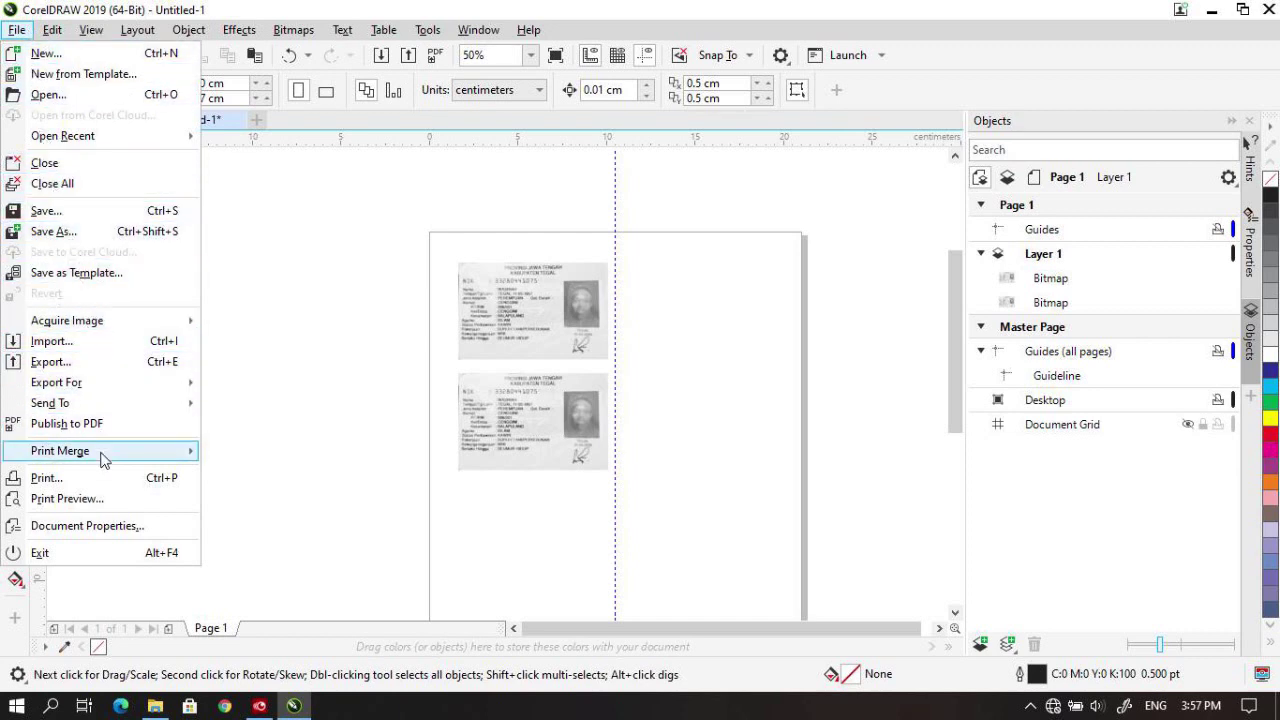
pyautogui.click(106, 479)
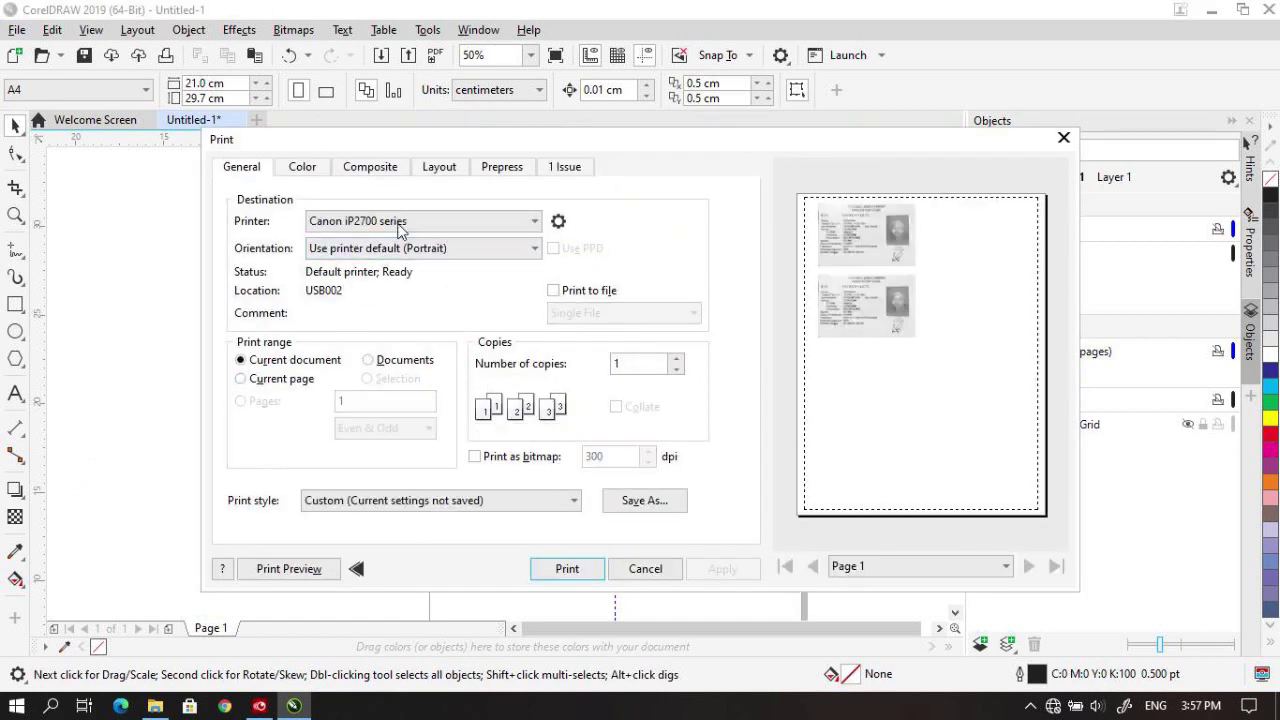
pyautogui.click(400, 223)
pyautogui.click(405, 257)
pyautogui.click(386, 221)
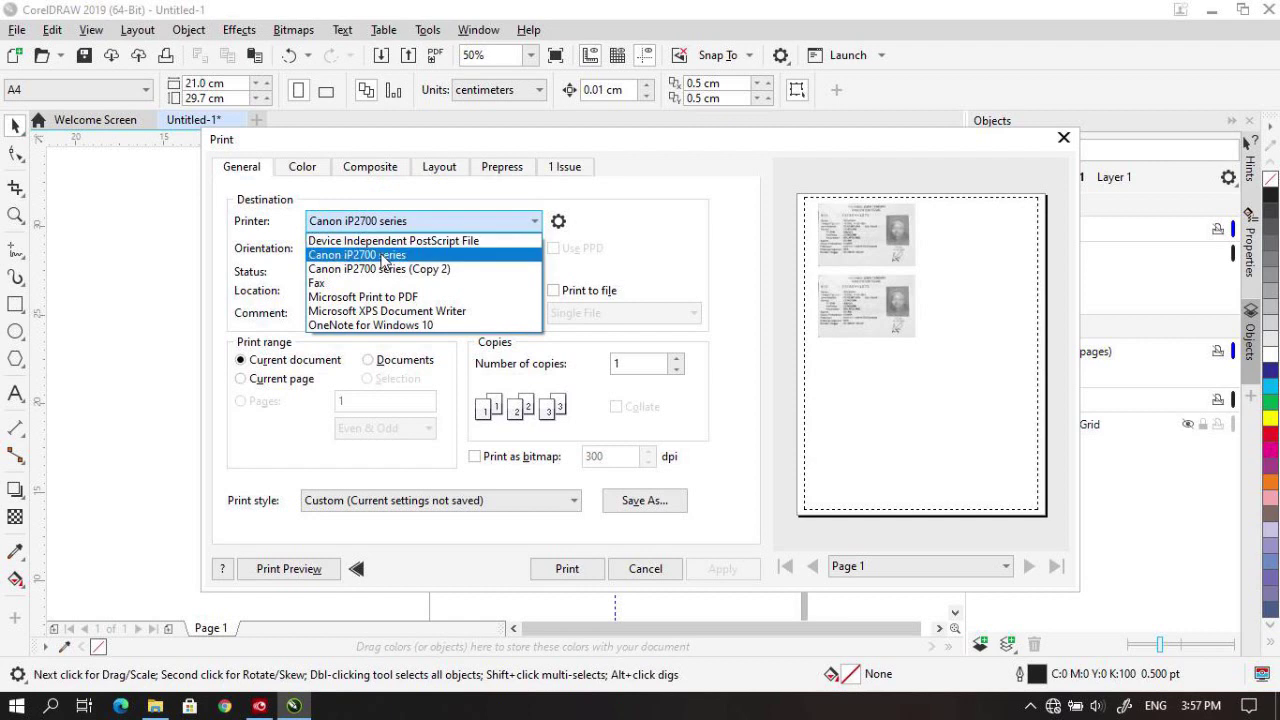
pyautogui.click(382, 257)
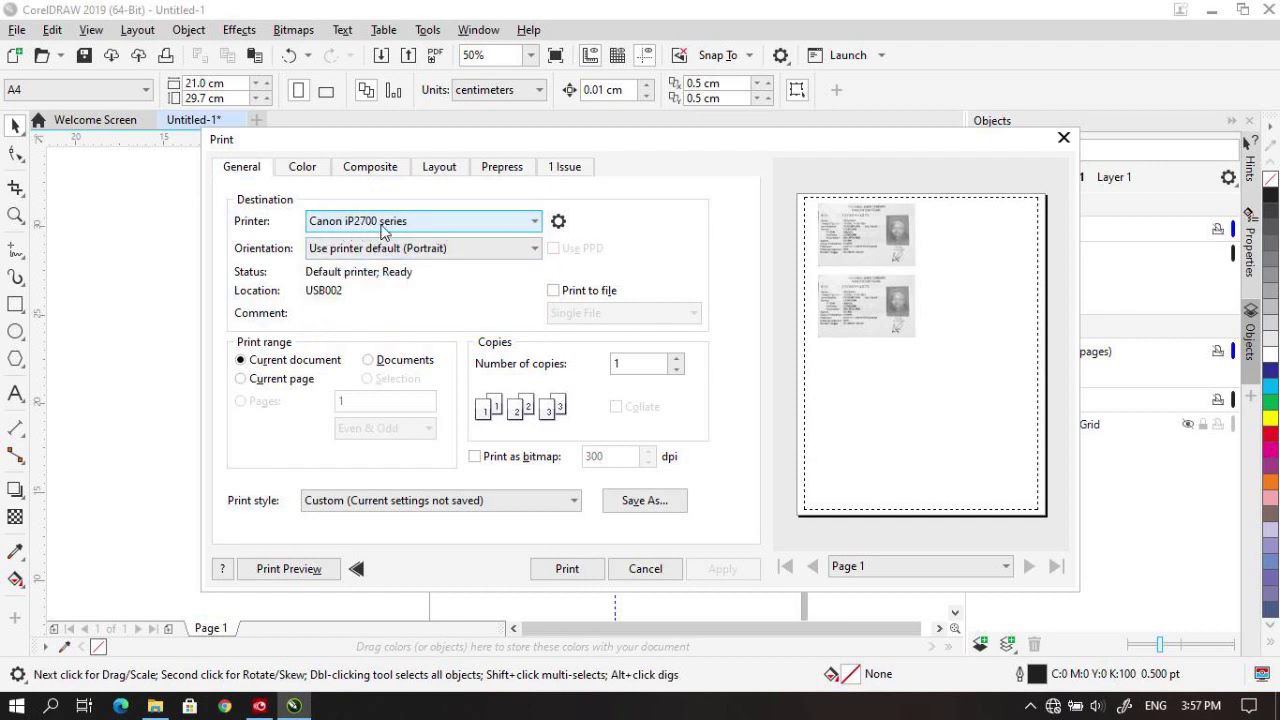
# Set the printer's paper size to A4 and print the page of two card fronts
pyautogui.click(558, 222)
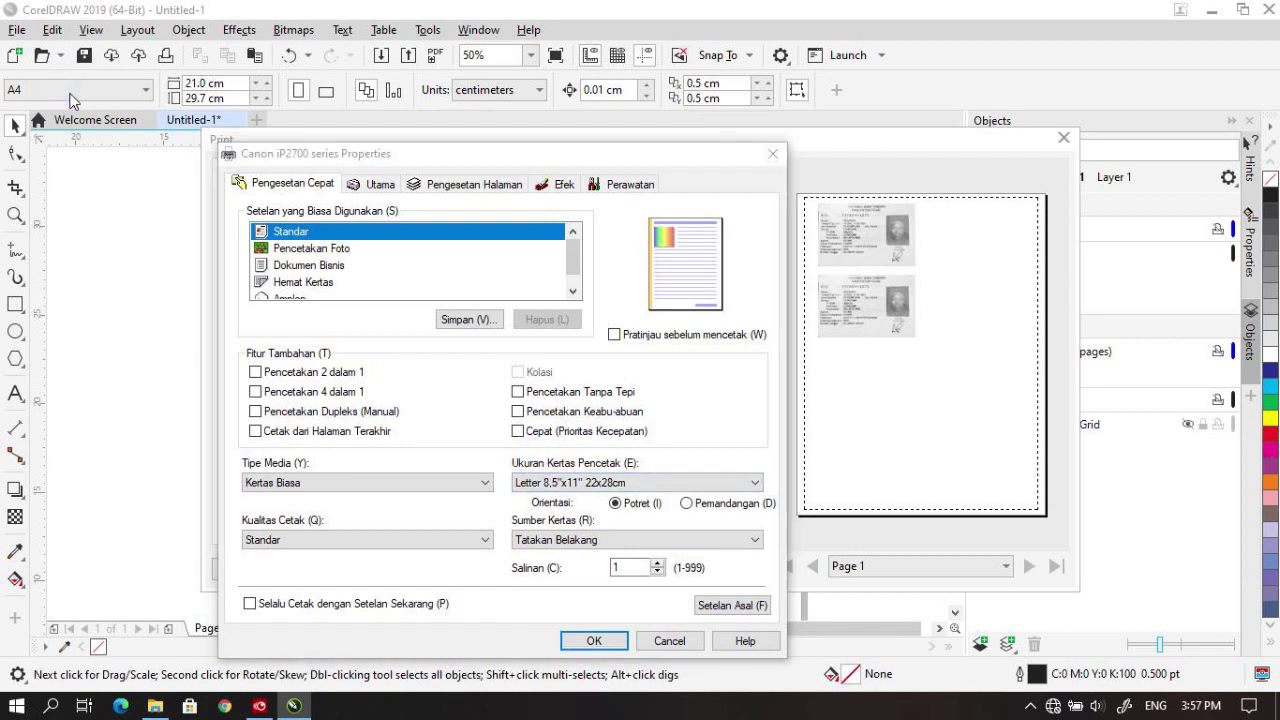
pyautogui.click(606, 483)
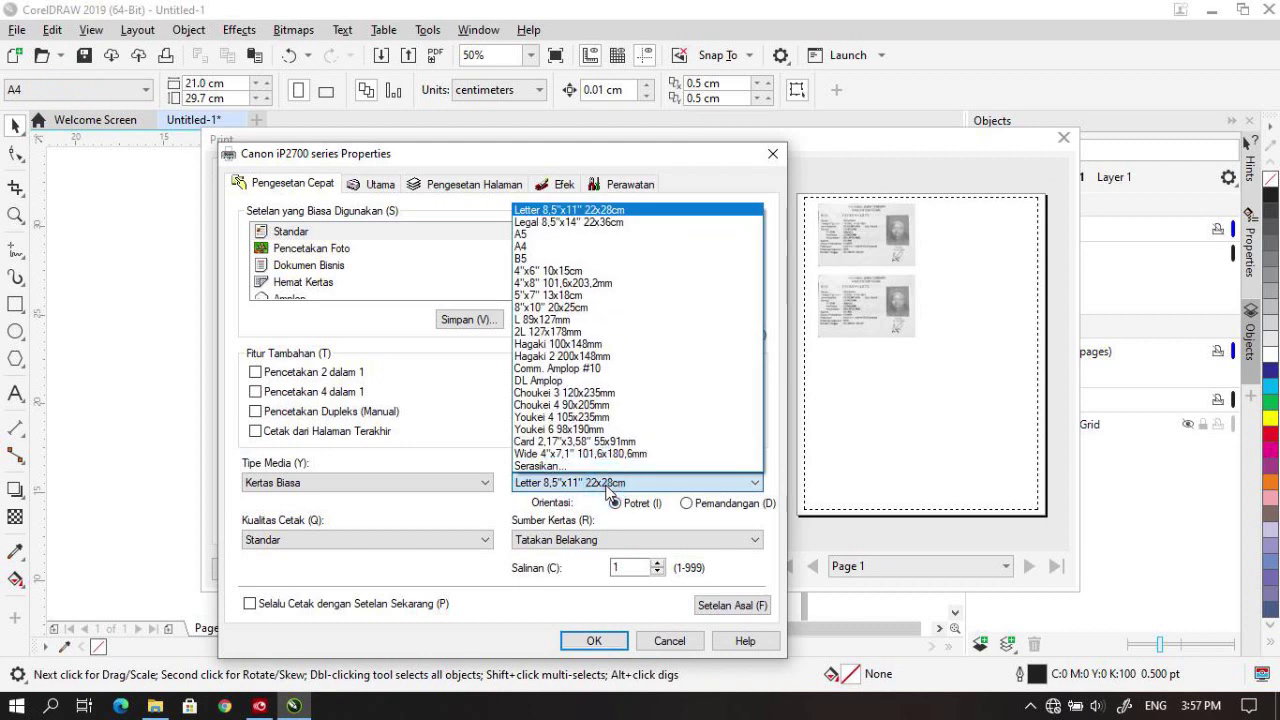
pyautogui.click(572, 246)
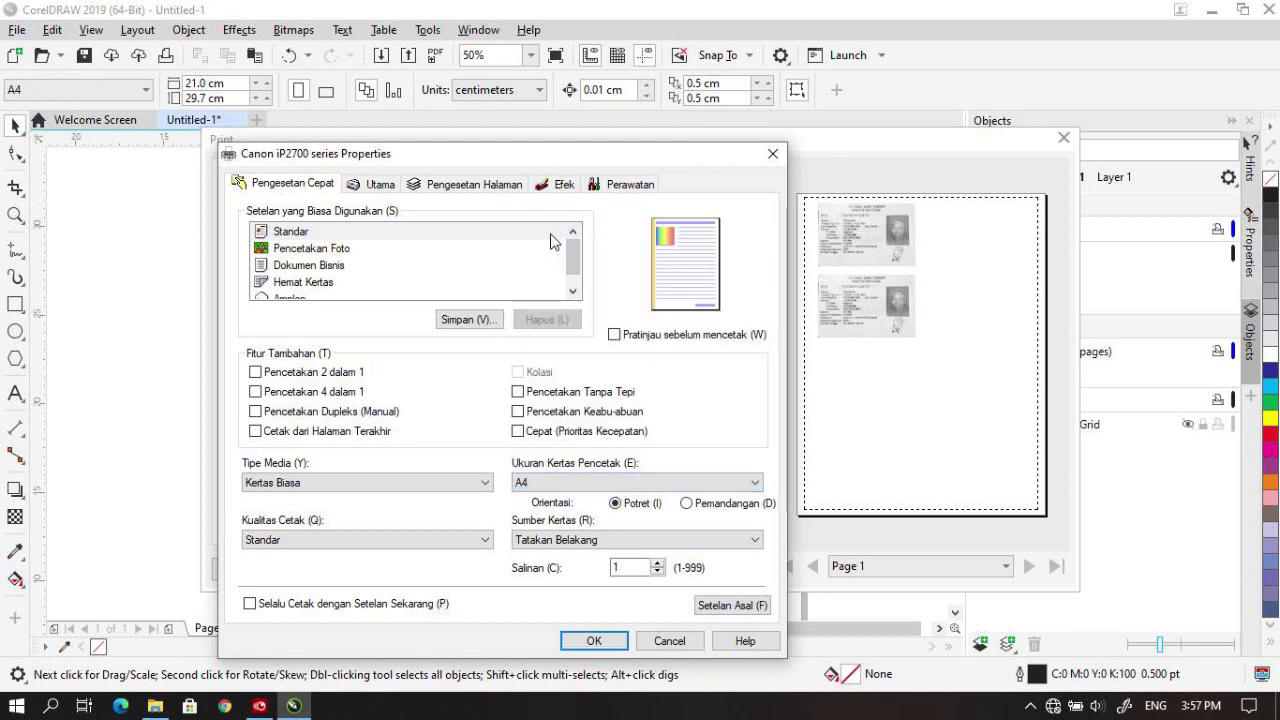
pyautogui.click(602, 648)
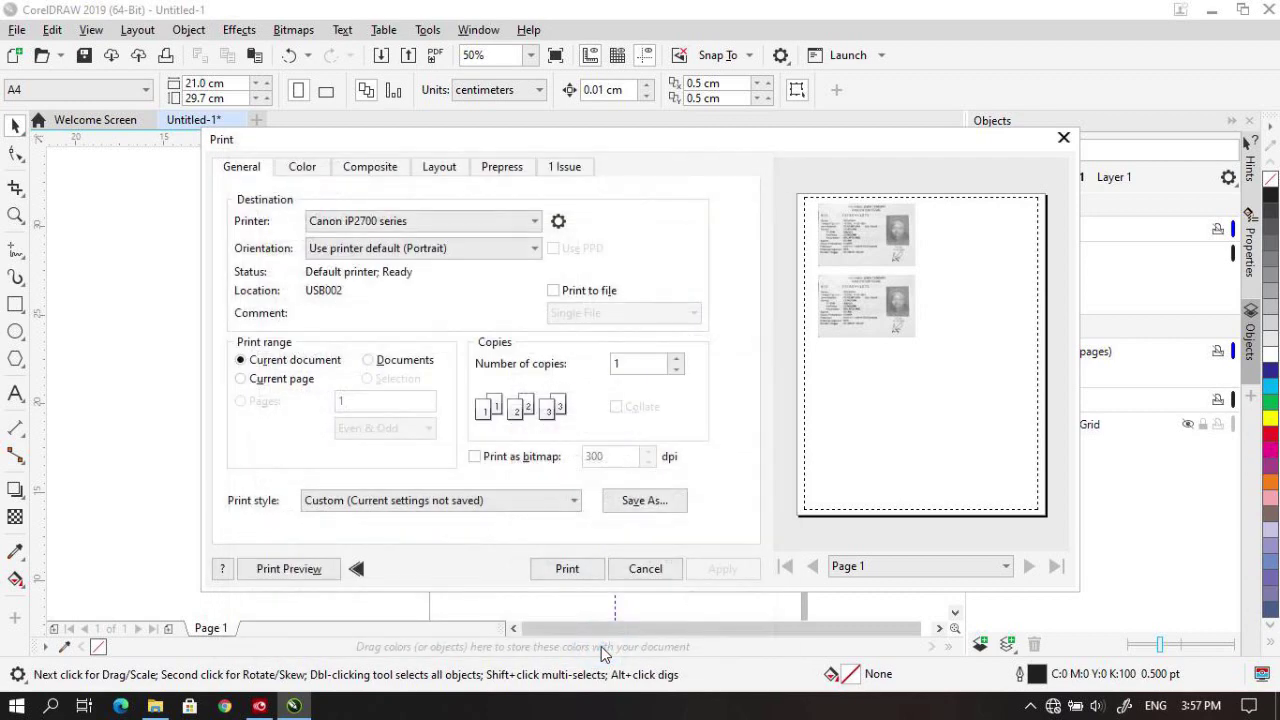
pyautogui.click(567, 569)
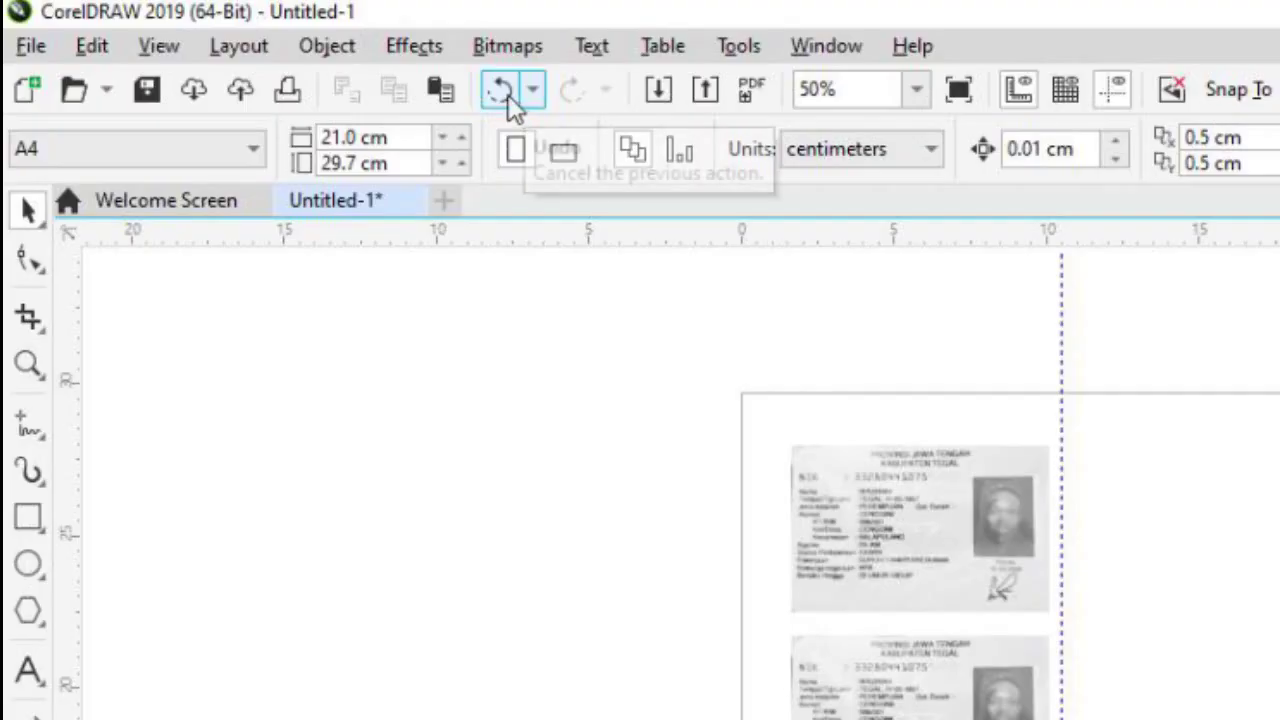
# Restore the deleted back scans, then delete both front card scans on the left
pyautogui.click(296, 58)
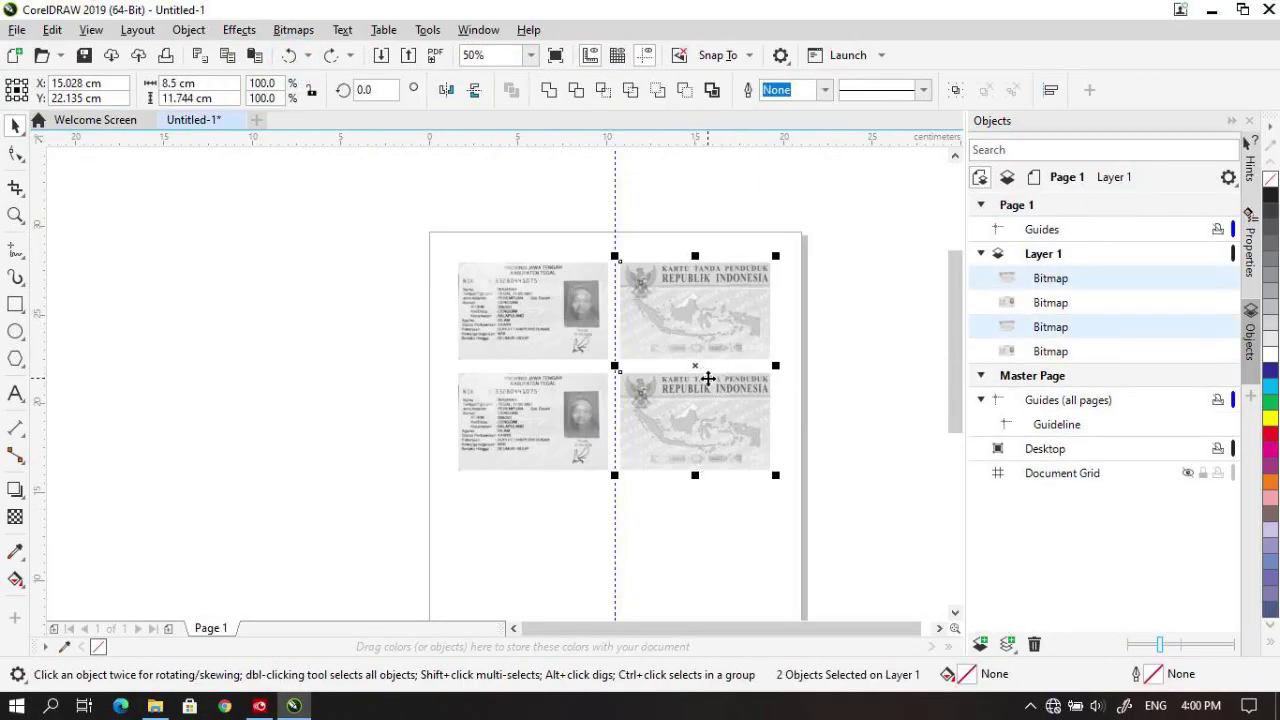
pyautogui.click(578, 348)
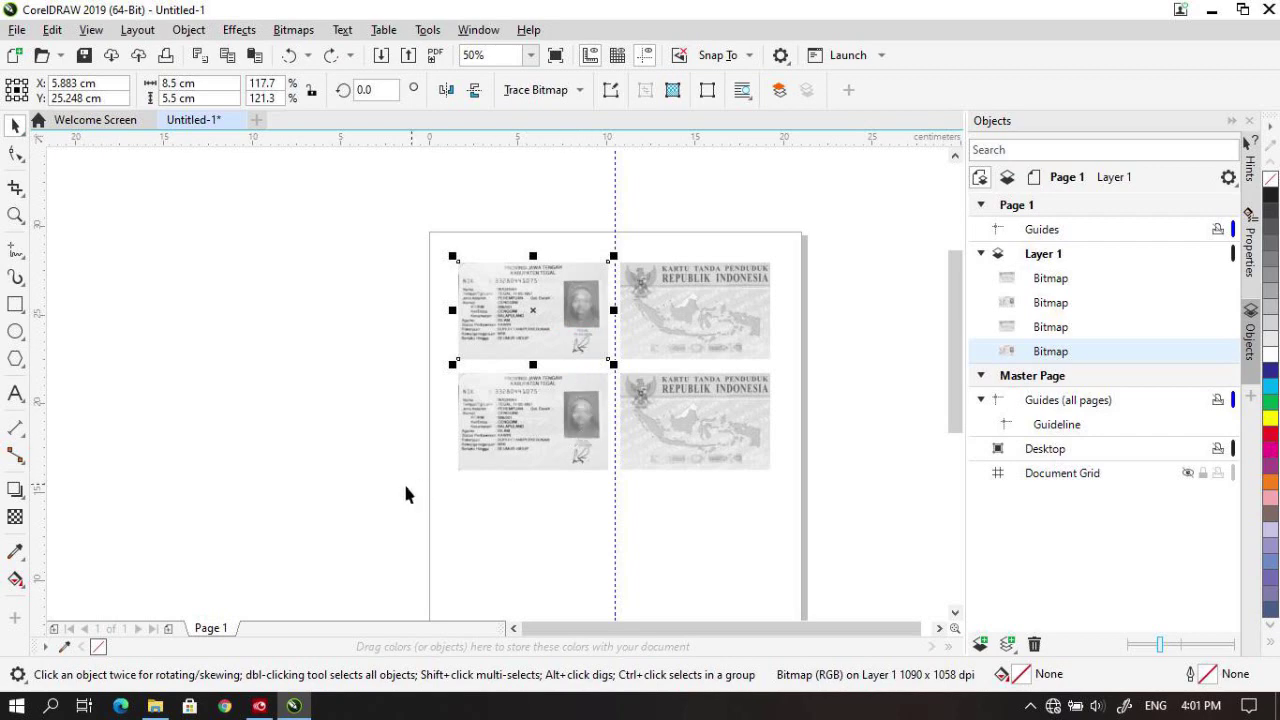
pyautogui.moveTo(620, 222); pyautogui.dragTo(618, 224)
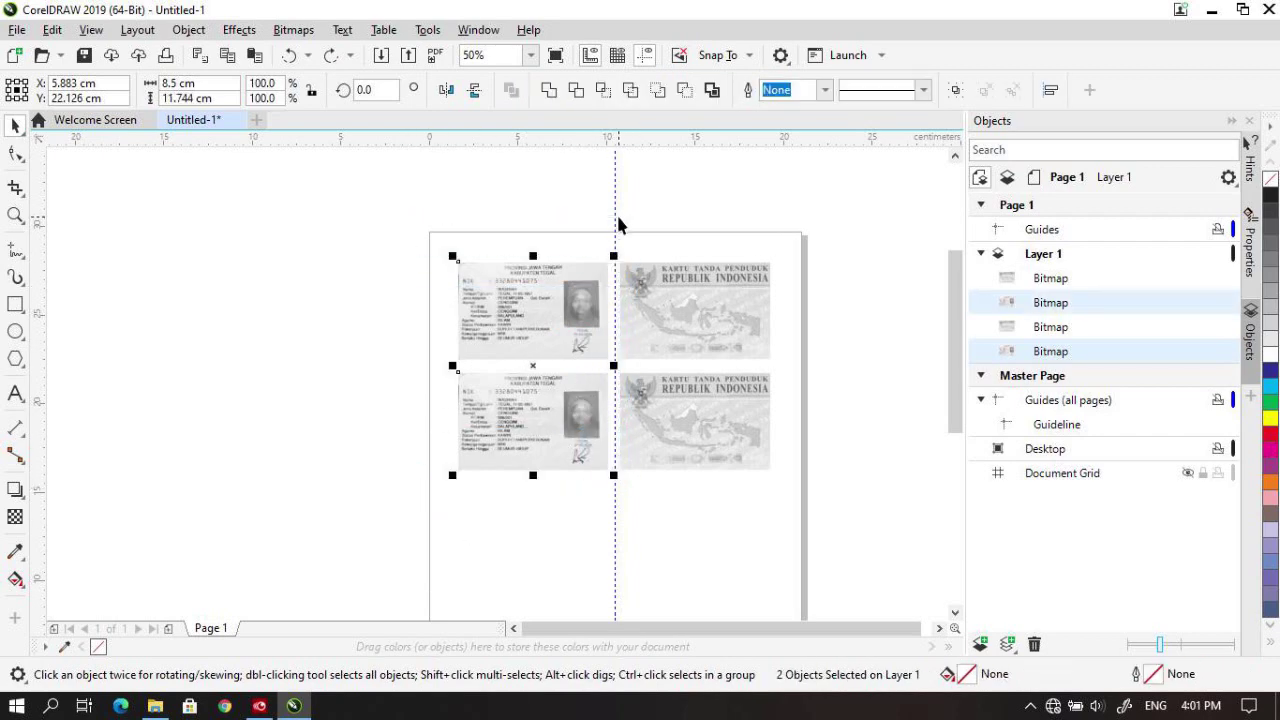
pyautogui.rightClick(530, 270)
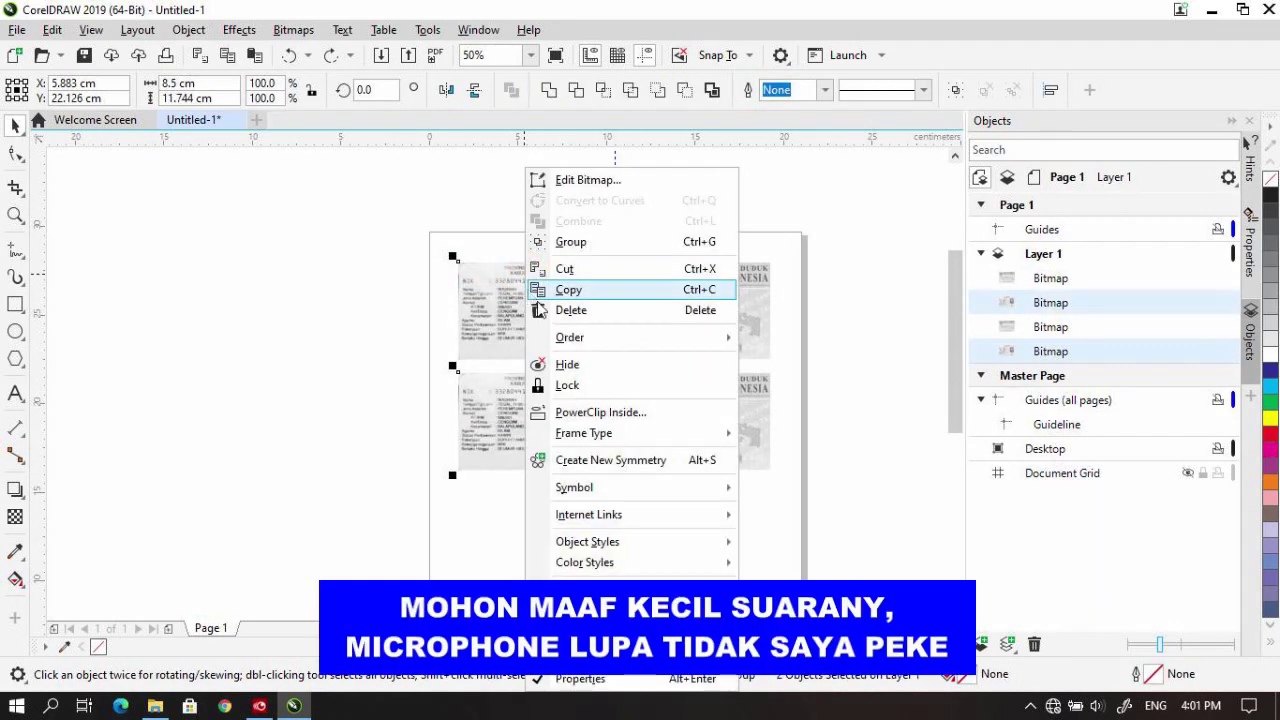
pyautogui.click(570, 310)
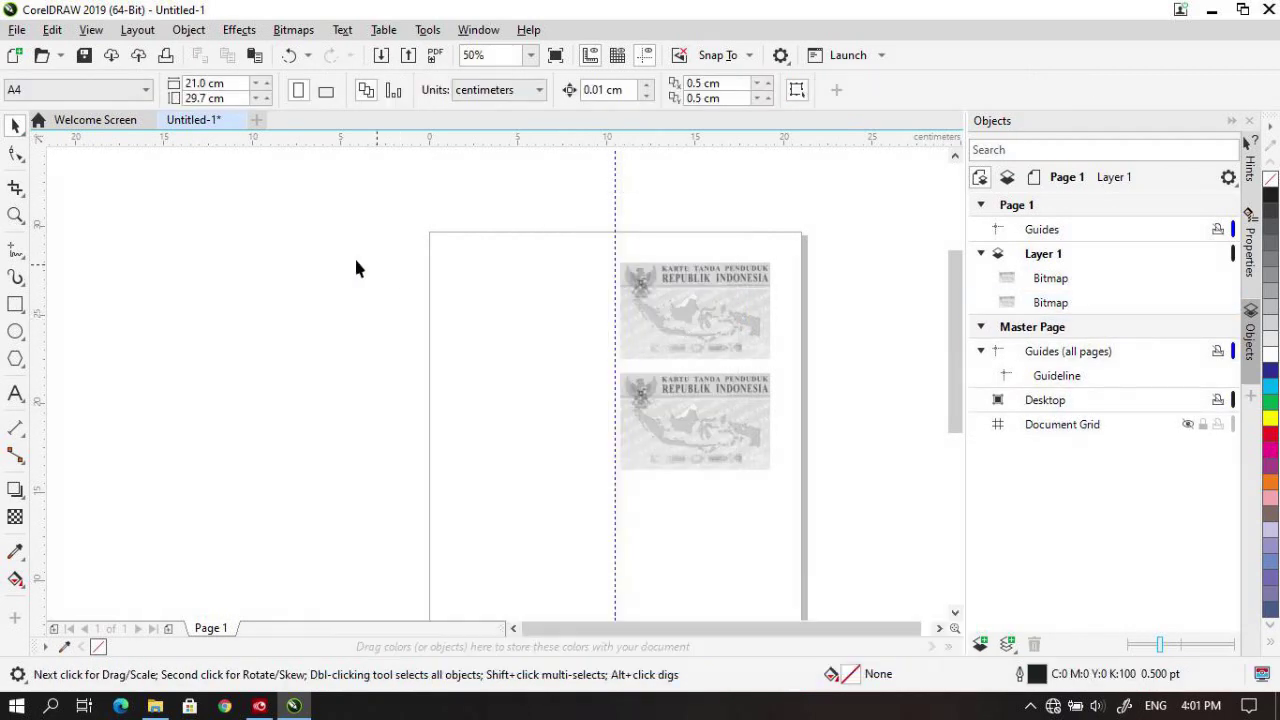
# Print the page of two card backs on the Canon iP2700 series
pyautogui.click(17, 29)
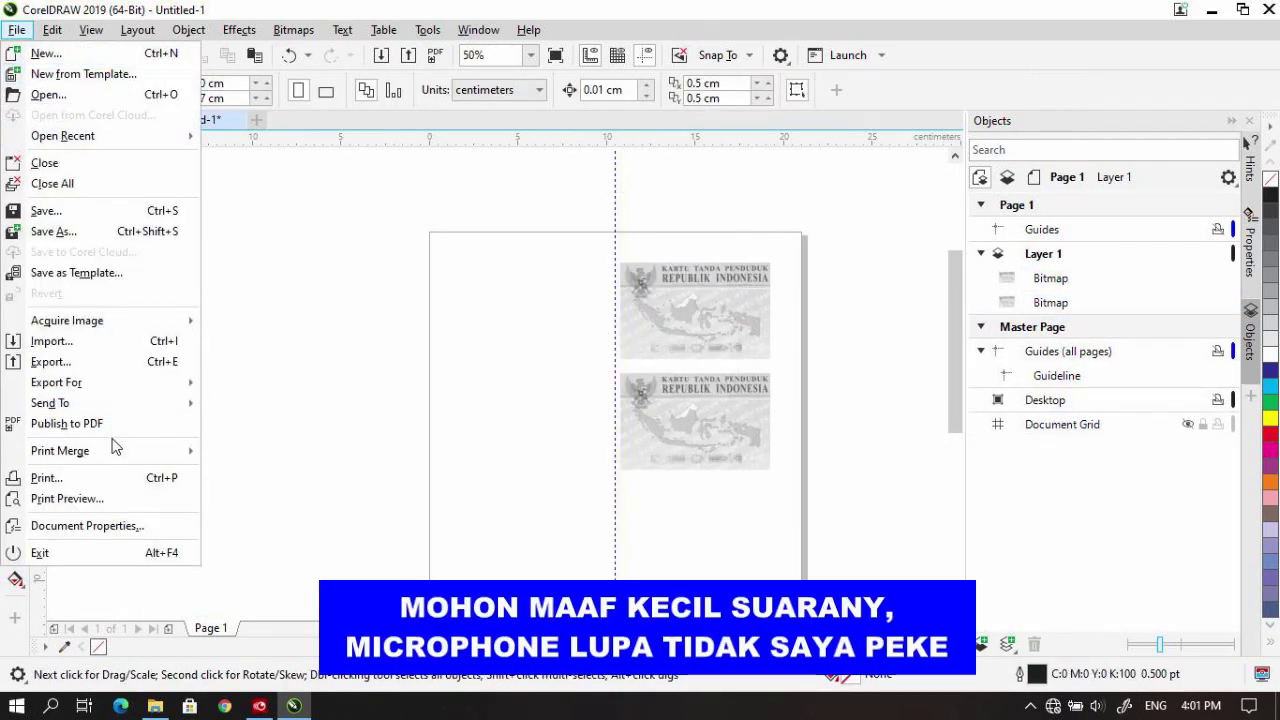
pyautogui.click(115, 478)
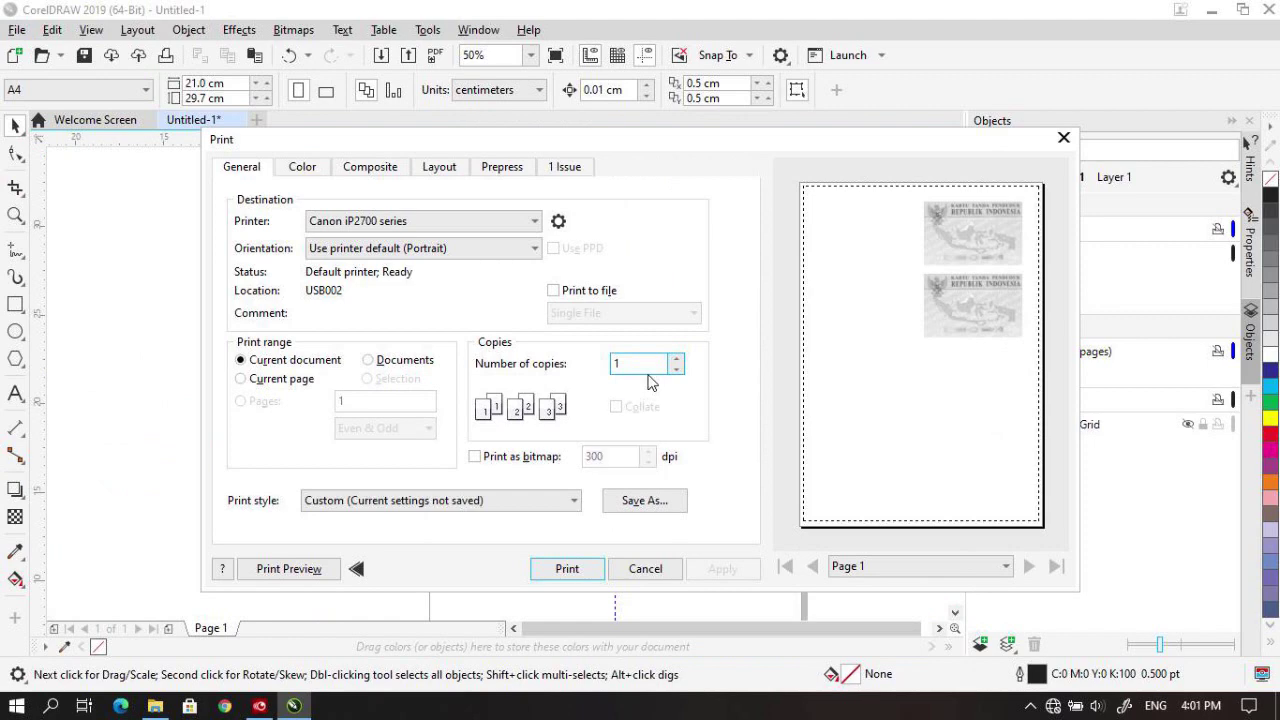
pyautogui.click(585, 569)
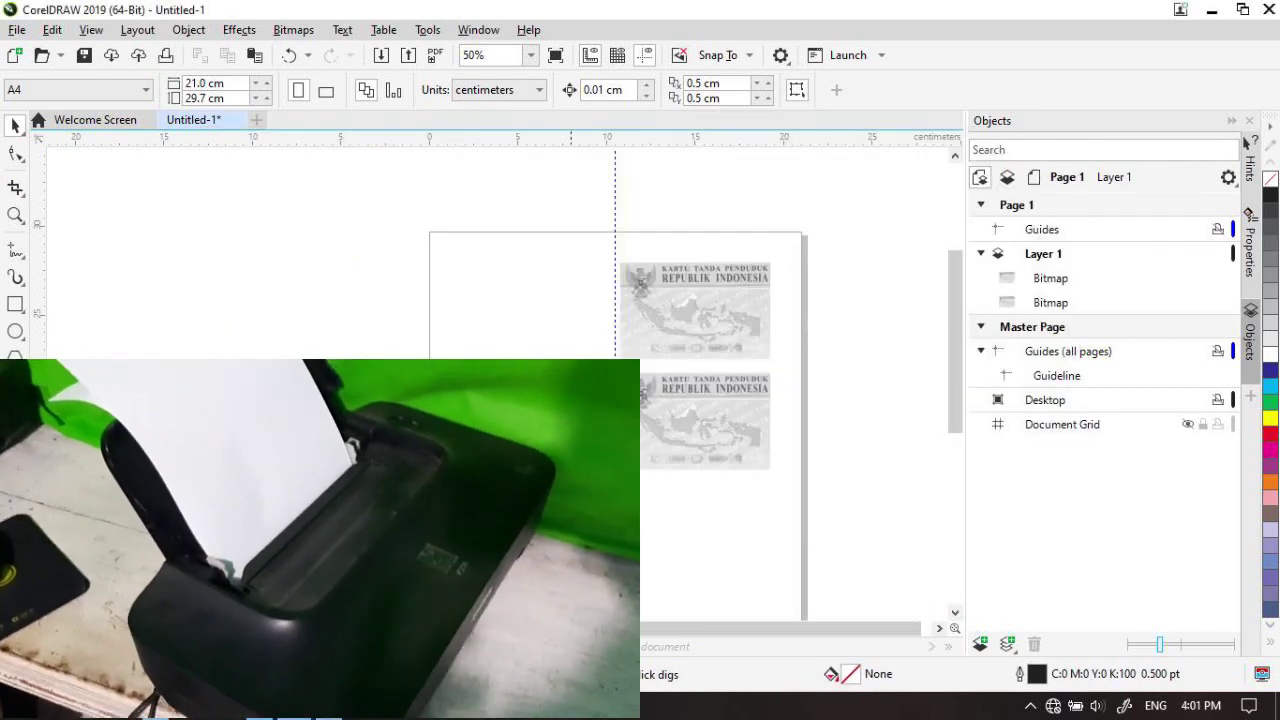